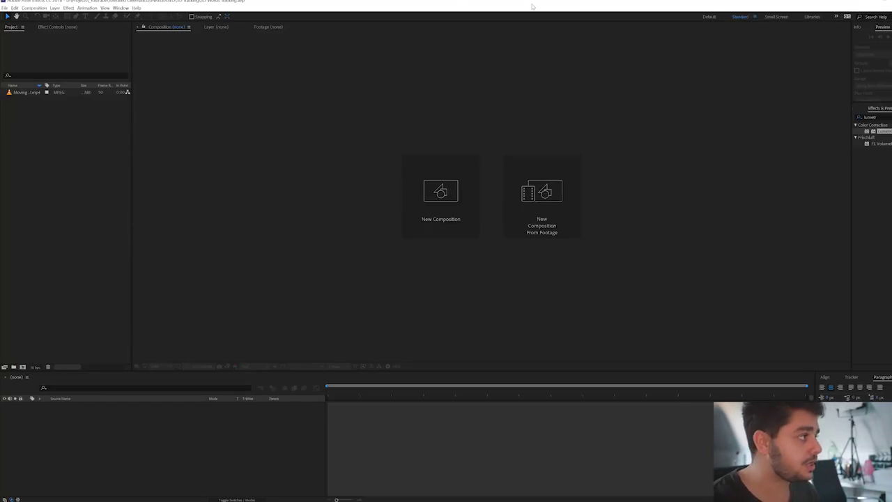
Preview Moving Track Shot.mp4 and create a composition from the footage.
{"action": "double_click", "coordinate": [10, 93]}
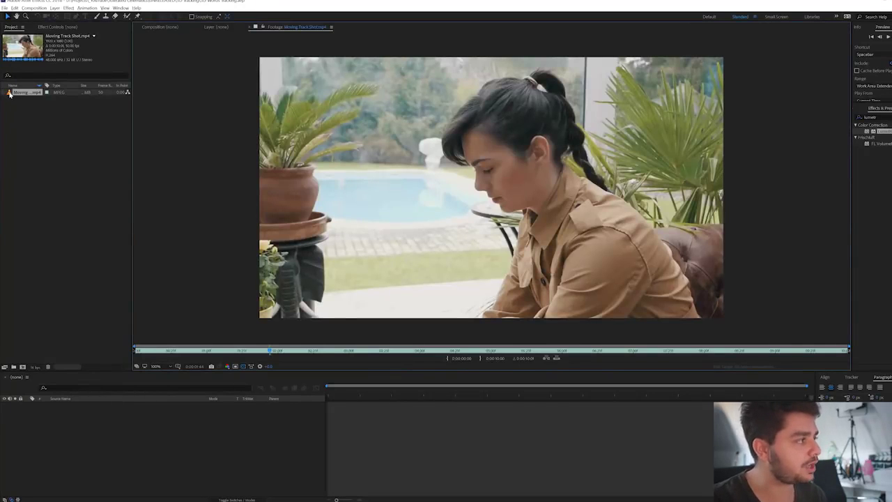
{"action": "left_click", "coordinate": [22, 369]}
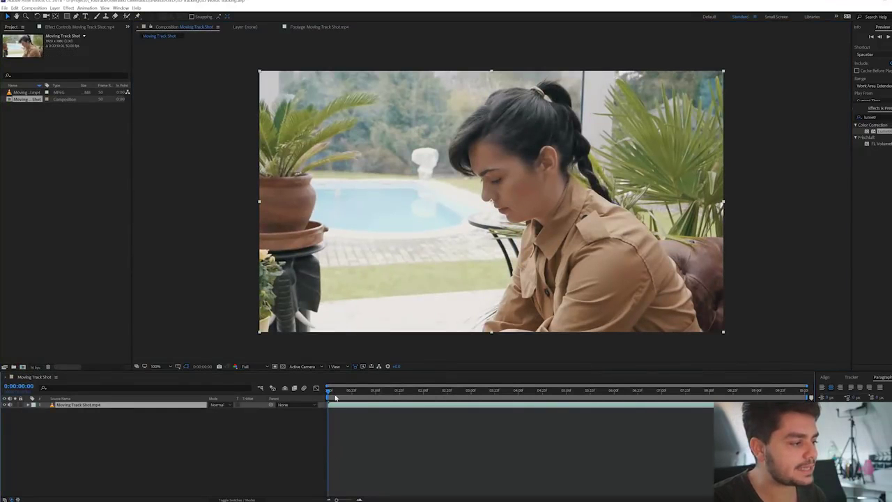
{"action": "left_click_drag", "start_coordinate": [328, 395], "coordinate": [309, 434]}
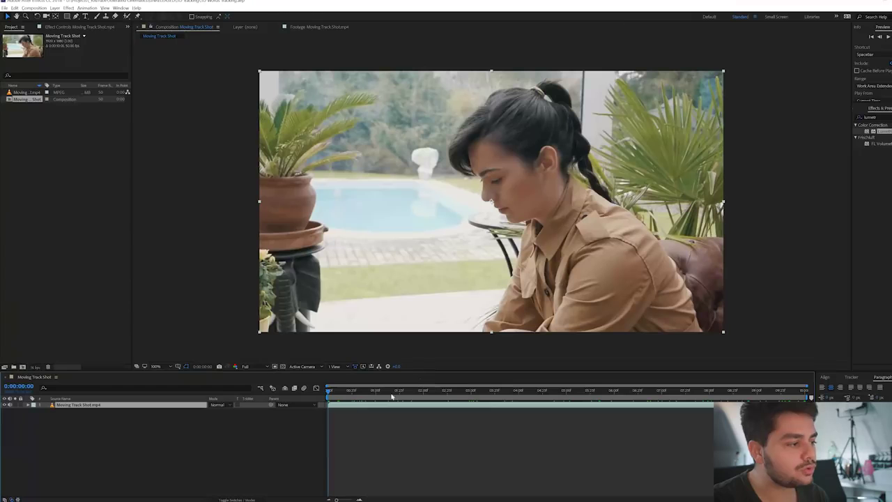
{"action": "left_click_drag", "start_coordinate": [332, 393], "coordinate": [292, 403]}
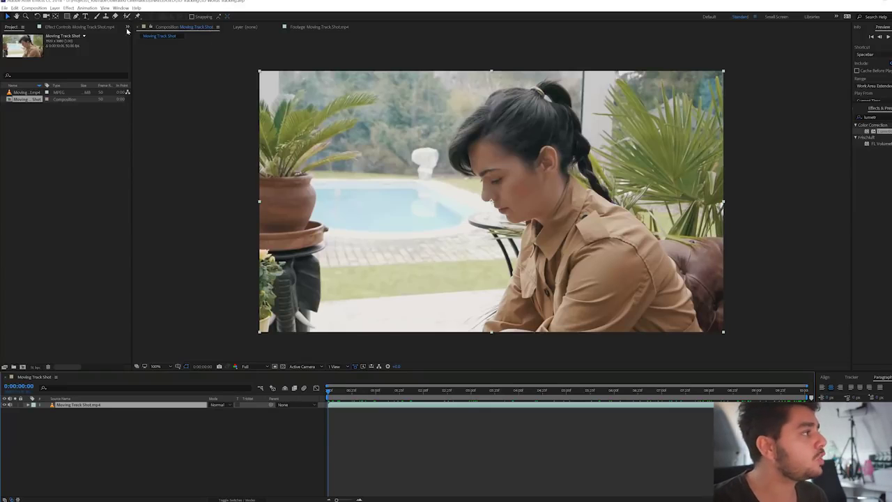
Draw a closed Pen mask loosely around the seated woman on the footage layer and set its mask mode to None.
{"action": "left_click", "coordinate": [75, 17]}
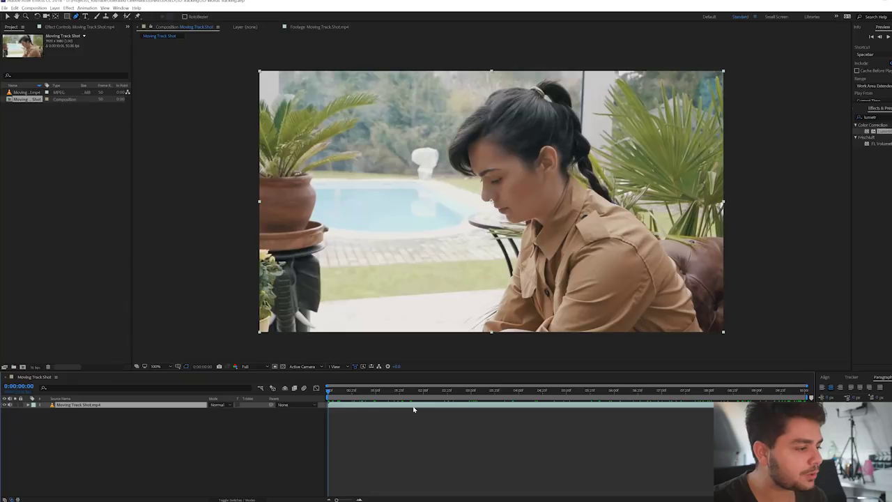
{"action": "left_click", "coordinate": [463, 349]}
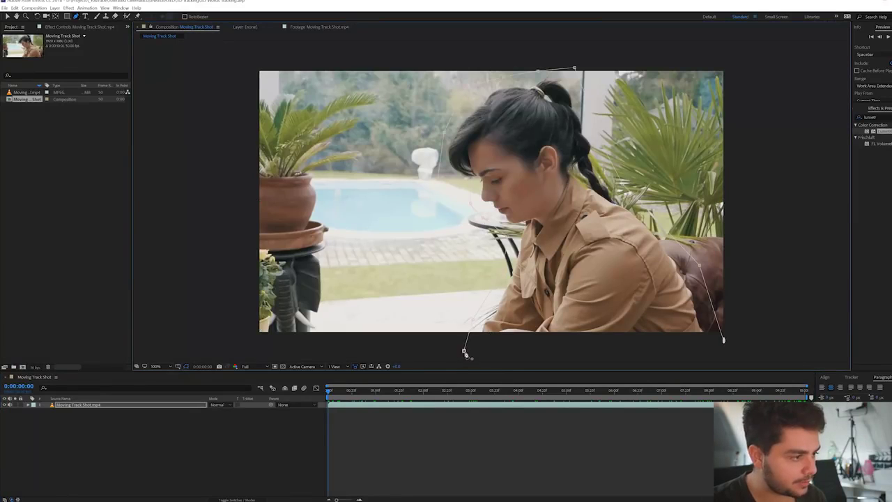
{"action": "left_click", "coordinate": [463, 349]}
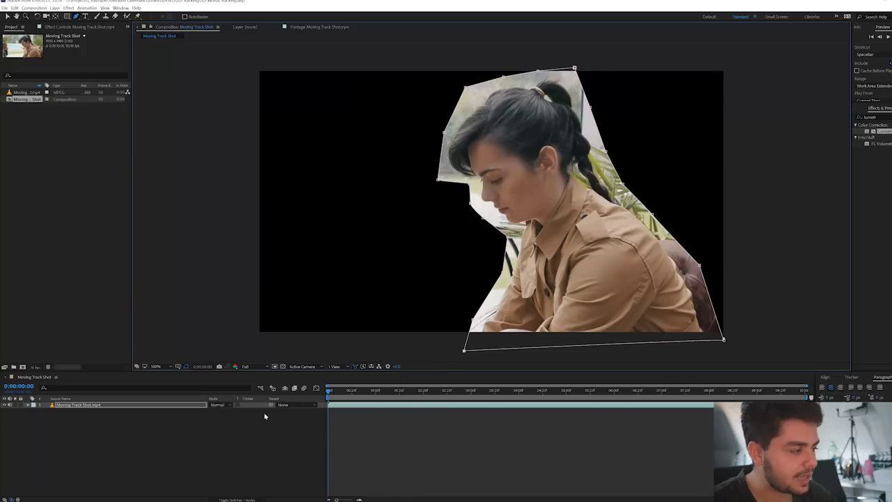
{"action": "key", "text": "m"}
{"action": "left_click", "coordinate": [216, 412]}
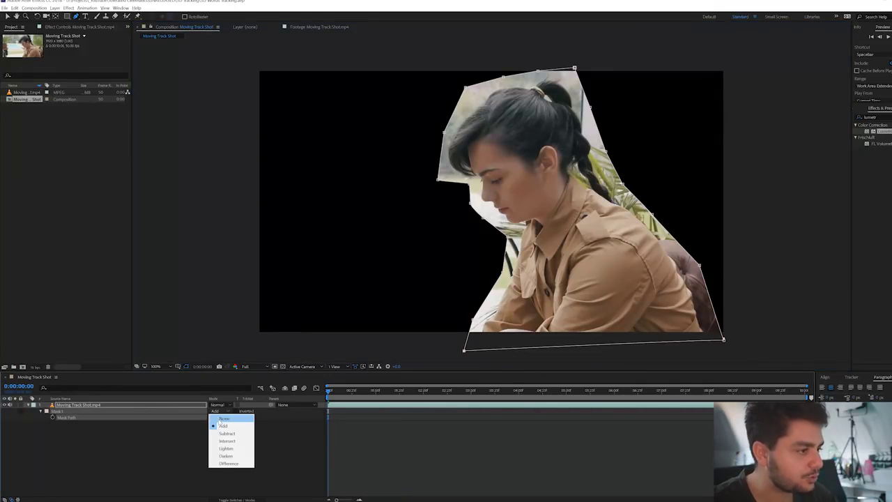
{"action": "left_click", "coordinate": [217, 418]}
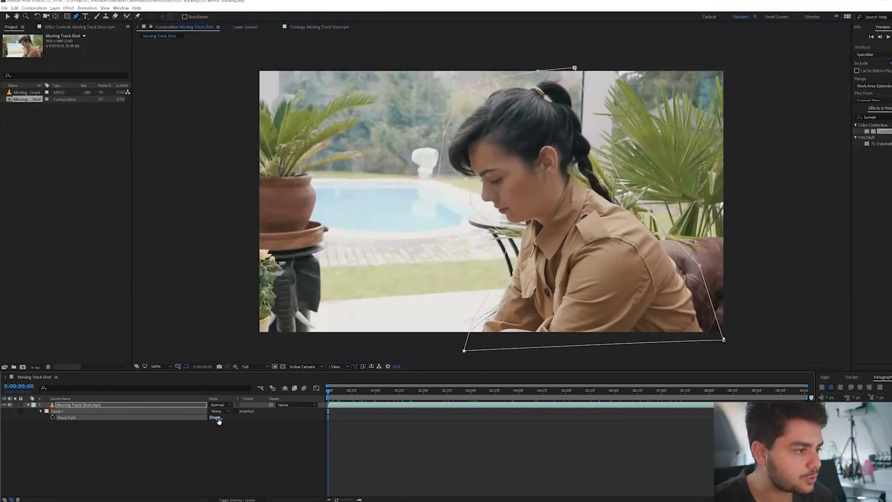
Keyframe the Mask Path at 0:00:00:00 and shift the whole mask to follow the woman at 0:00:10:00.
{"action": "left_click", "coordinate": [52, 416]}
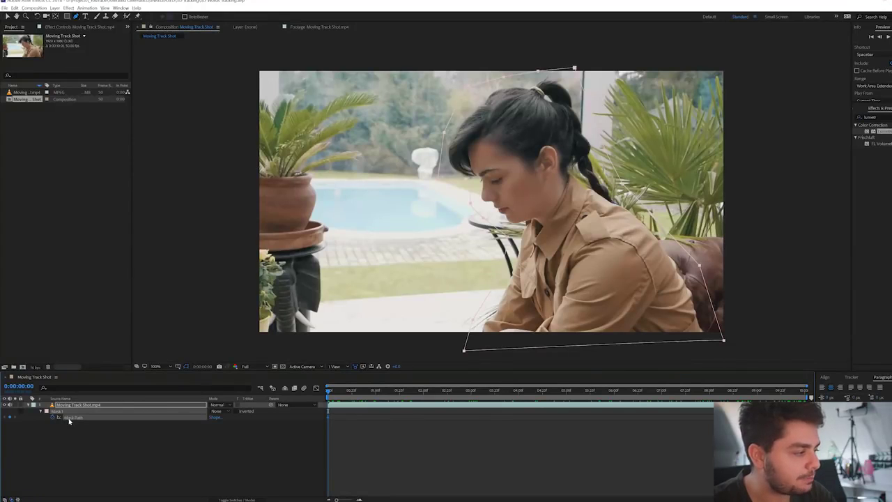
{"action": "left_click_drag", "start_coordinate": [330, 394], "coordinate": [805, 392]}
{"action": "left_click_drag", "start_coordinate": [723, 341], "coordinate": [703, 344]}
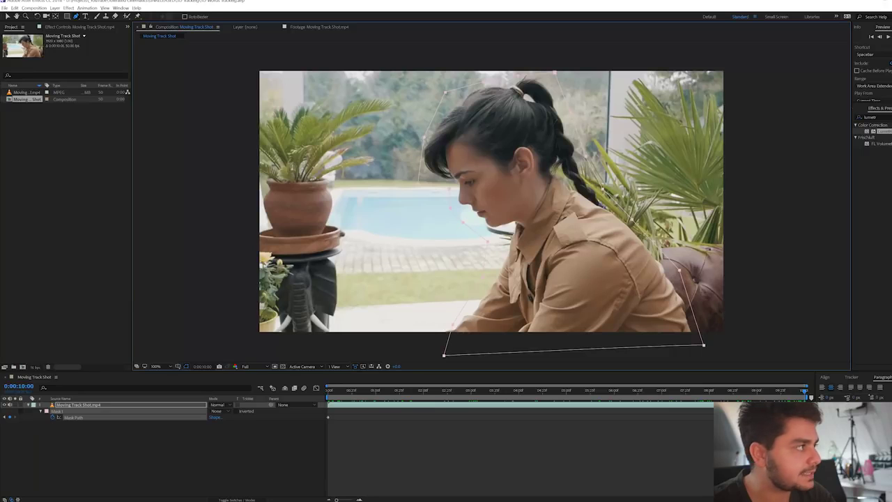
Adjust individual mask points at 0:00:10:00 in front of the face, below the arms and above the ponytail so the mask encloses the woman.
{"action": "left_click", "coordinate": [7, 17]}
{"action": "left_click", "coordinate": [399, 137]}
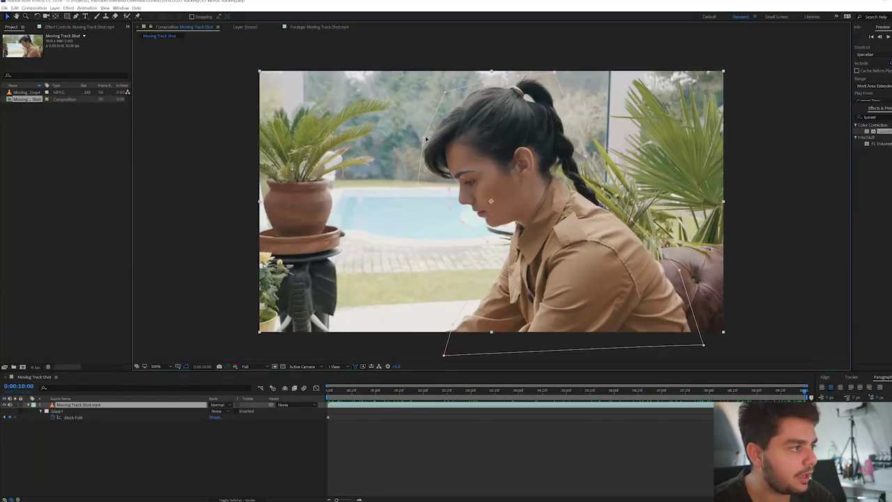
{"action": "left_click", "coordinate": [427, 138]}
{"action": "left_click_drag", "start_coordinate": [421, 186], "coordinate": [420, 179]}
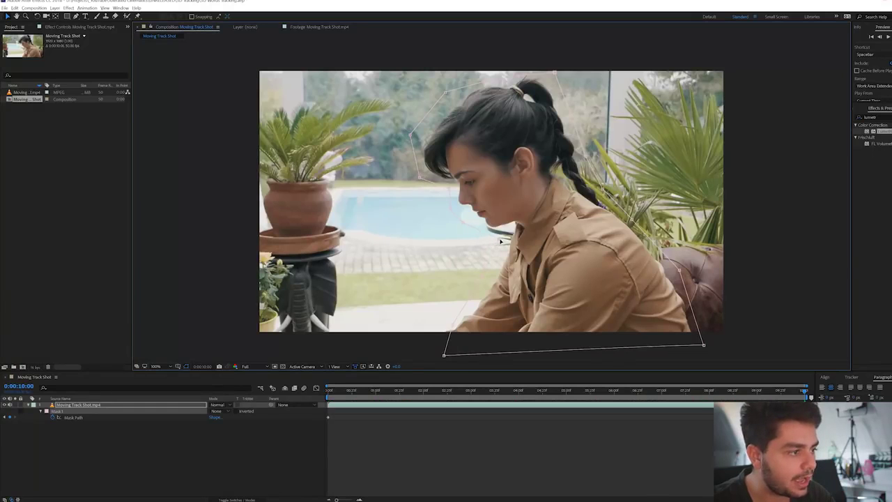
{"action": "left_click_drag", "start_coordinate": [443, 354], "coordinate": [415, 352]}
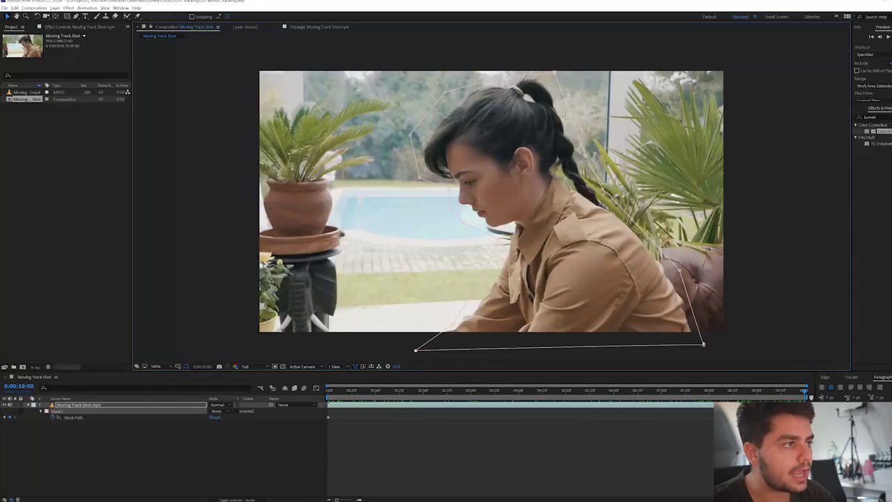
{"action": "left_click_drag", "start_coordinate": [555, 73], "coordinate": [541, 65]}
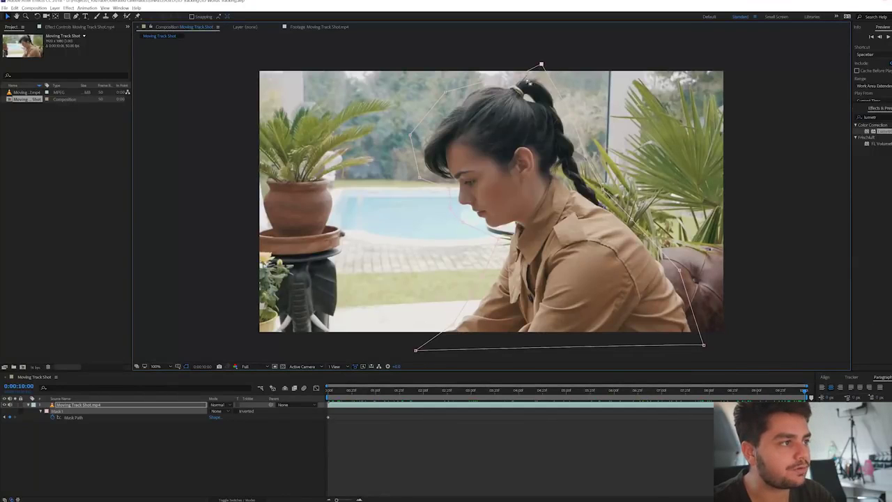
Set the mask mode to Subtract and check the cutout by scrubbing back to 0:00:08:14.
{"action": "left_click", "coordinate": [227, 413]}
{"action": "left_click", "coordinate": [227, 433]}
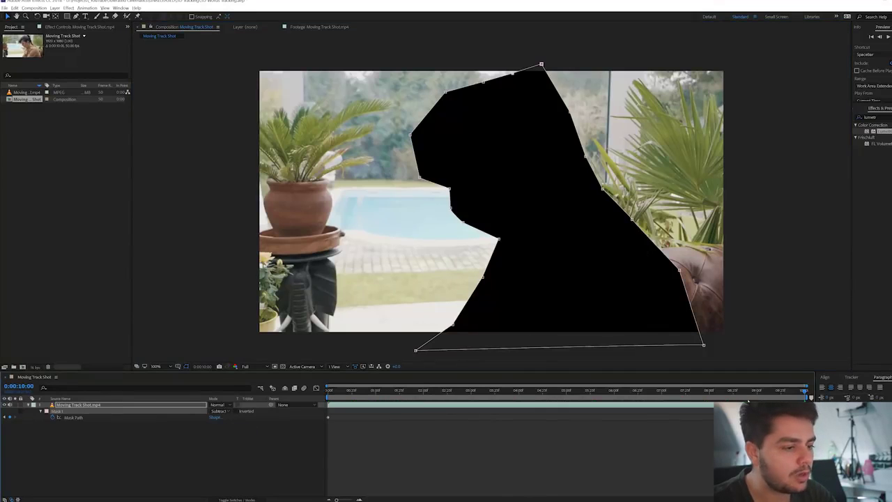
{"action": "left_click_drag", "start_coordinate": [773, 396], "coordinate": [645, 407]}
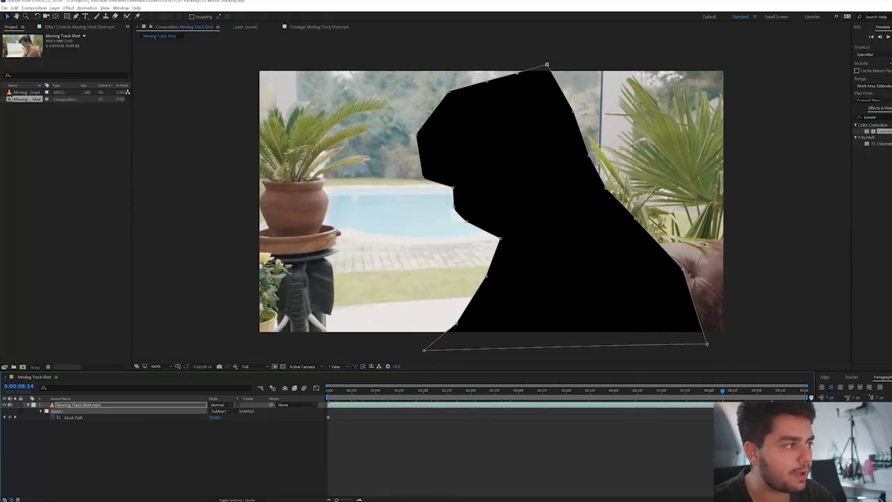
Pre-compose the masked footage layer as TRACK READY, moving all attributes into the new composition.
{"action": "left_click", "coordinate": [340, 407]}
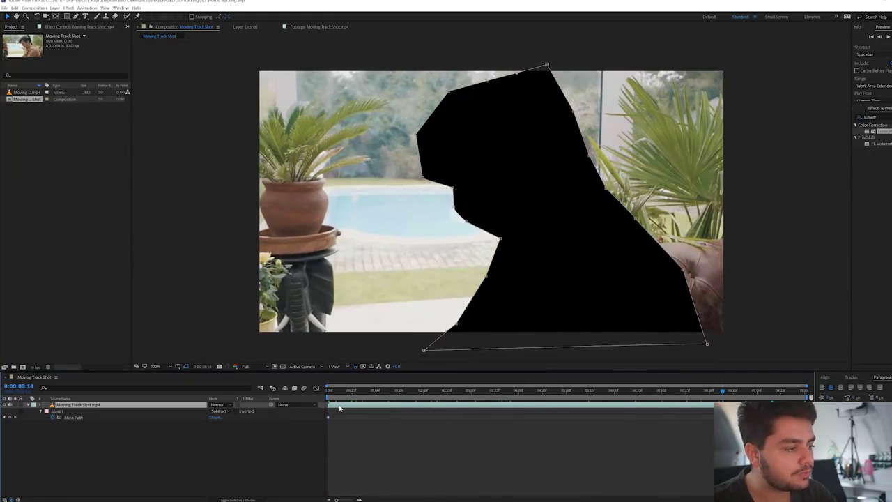
{"action": "left_click", "coordinate": [54, 8]}
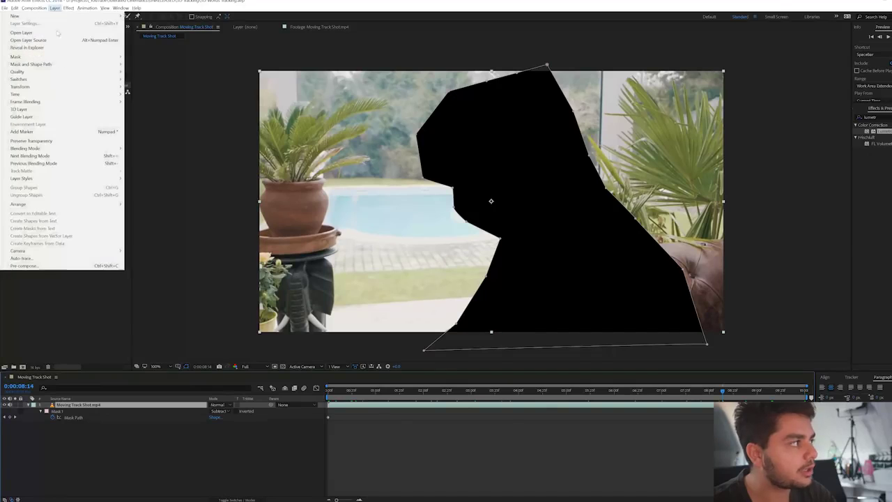
{"action": "left_click", "coordinate": [28, 266]}
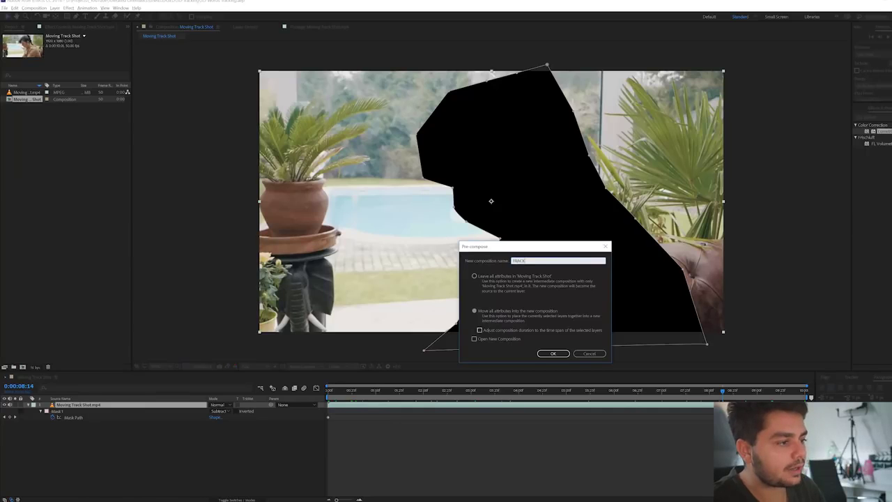
{"action": "key", "text": "Return"}
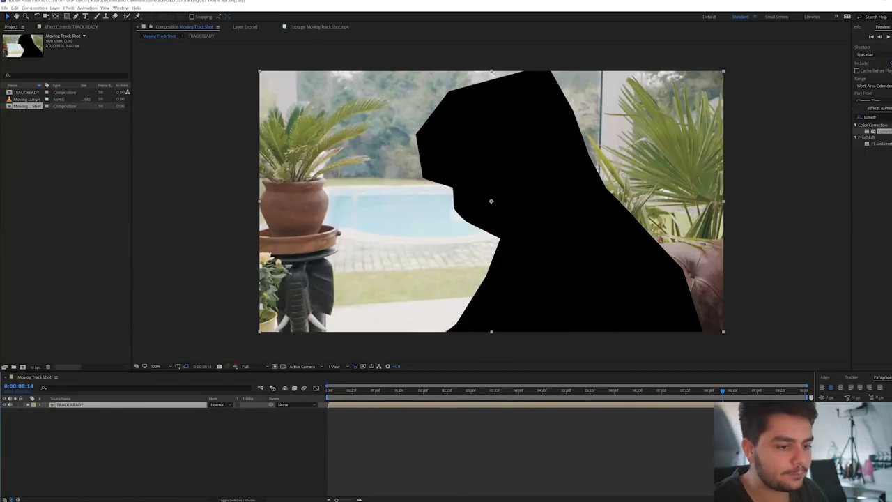
Run the 3D Camera Tracker on the TRACK READY layer with Detailed Analysis enabled.
{"action": "left_click", "coordinate": [853, 377]}
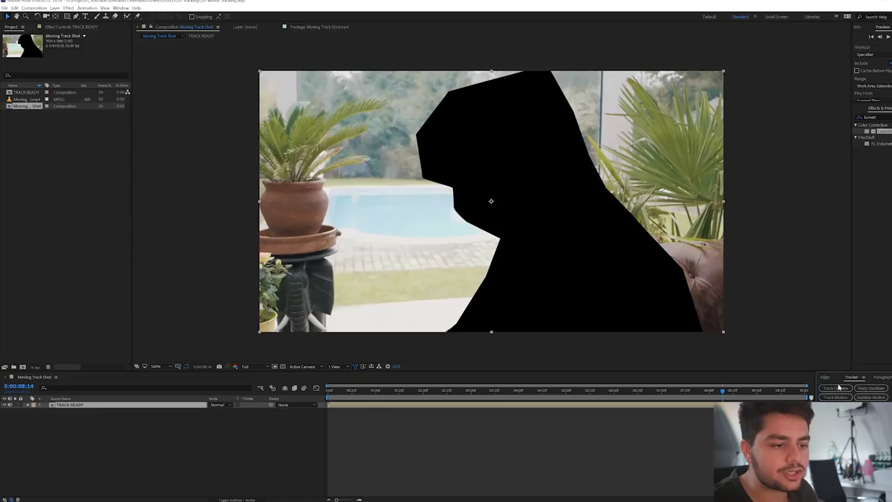
{"action": "left_click", "coordinate": [835, 389]}
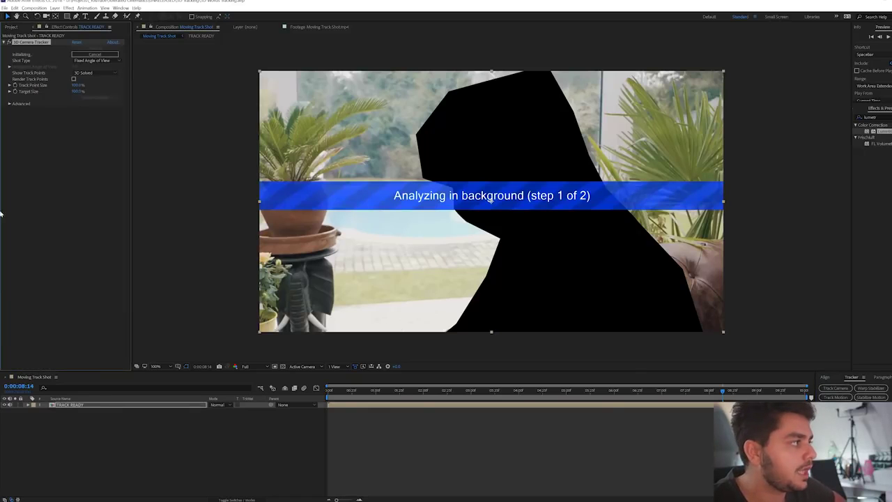
{"action": "left_click", "coordinate": [9, 104]}
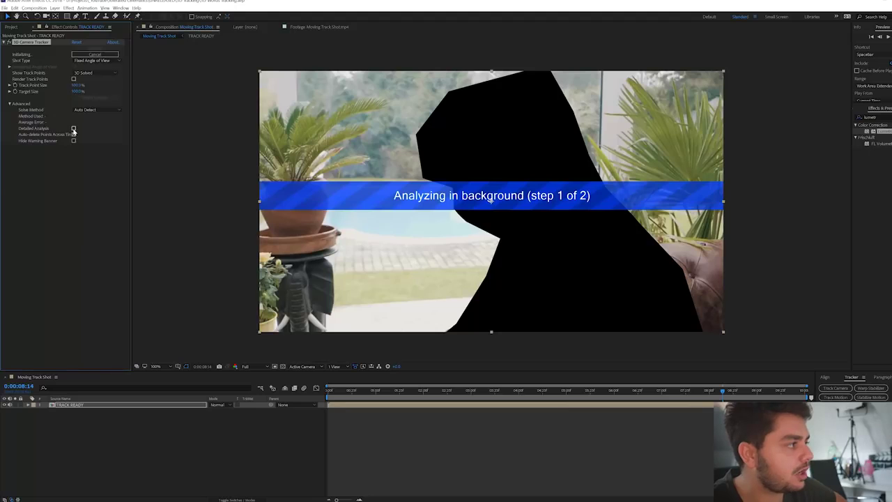
{"action": "left_click", "coordinate": [73, 128]}
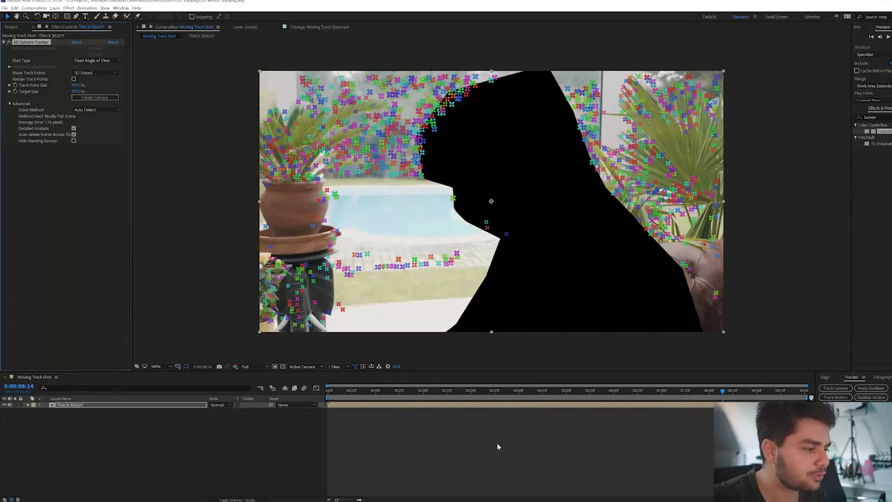
Set the mask mode to None inside the TRACK READY composition and return to the Moving Track Shot composition.
{"action": "double_click", "coordinate": [509, 409]}
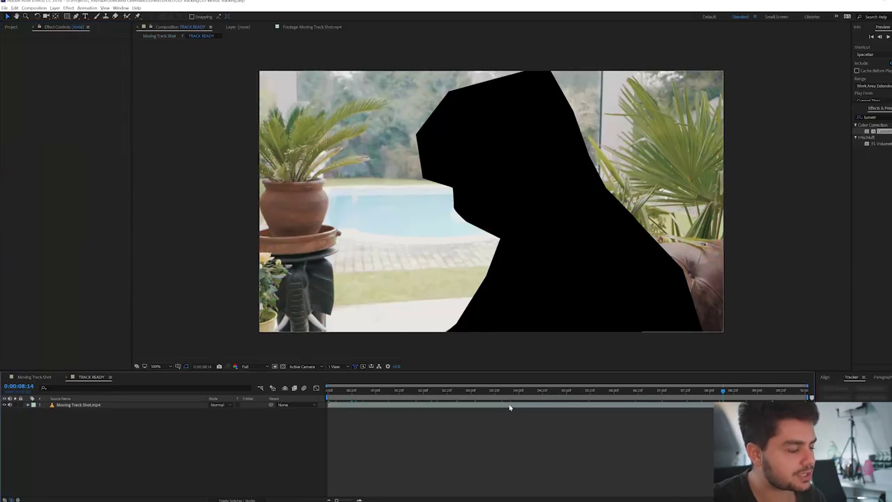
{"action": "left_click", "coordinate": [161, 404]}
{"action": "key", "text": "m"}
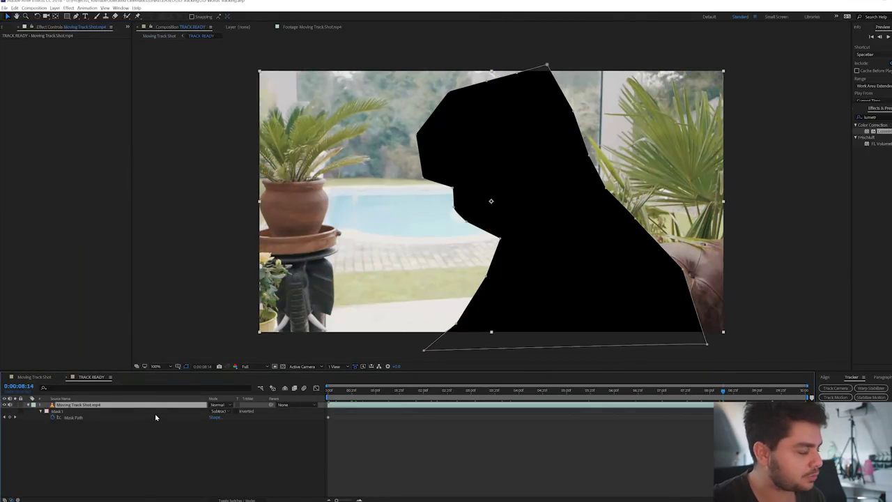
{"action": "left_click", "coordinate": [222, 411]}
{"action": "left_click", "coordinate": [217, 419]}
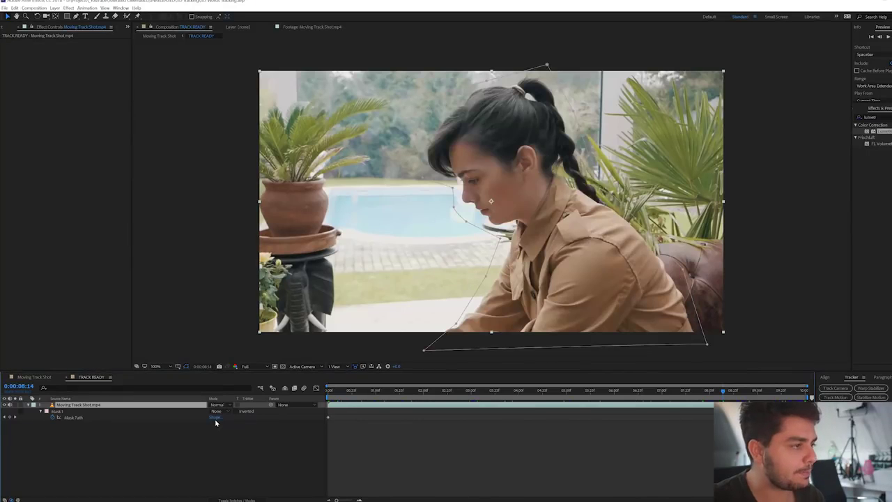
{"action": "left_click", "coordinate": [33, 377]}
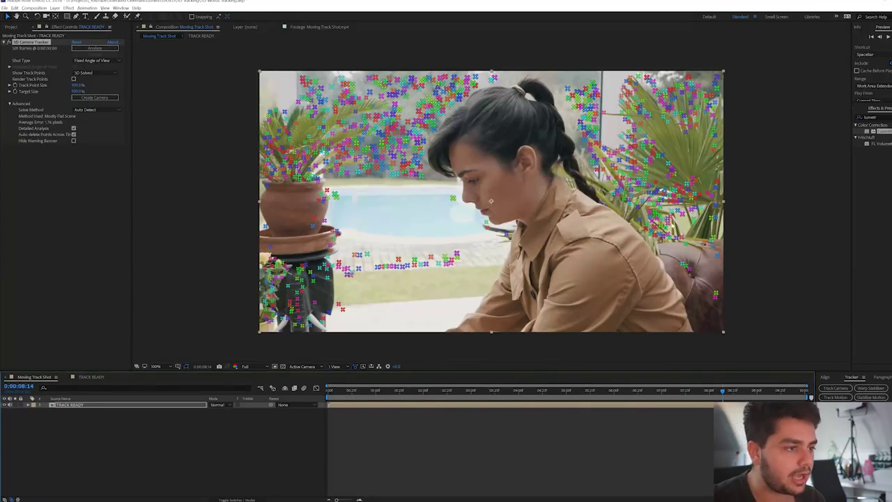
Review the solved track points in playback and create a null and camera from the points on the potted palm at 0:00:00:00.
{"action": "left_click_drag", "start_coordinate": [715, 397], "coordinate": [329, 397]}
{"action": "key", "text": "space"}
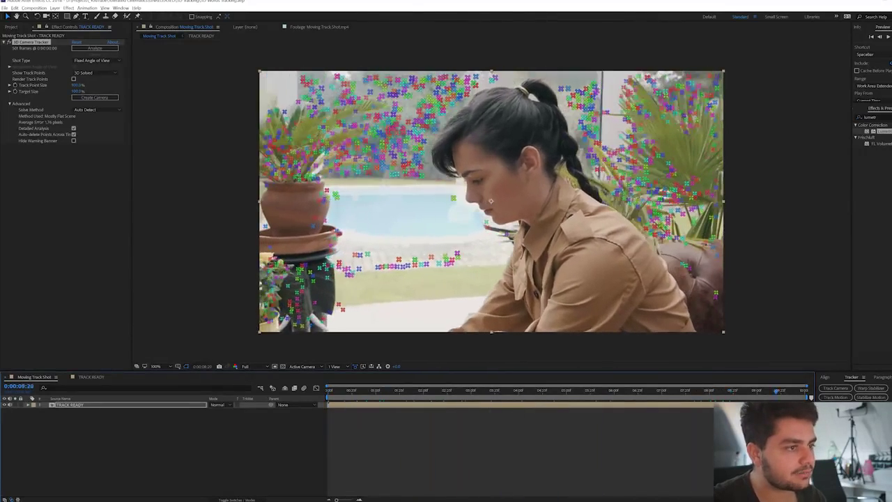
{"action": "key", "text": "space"}
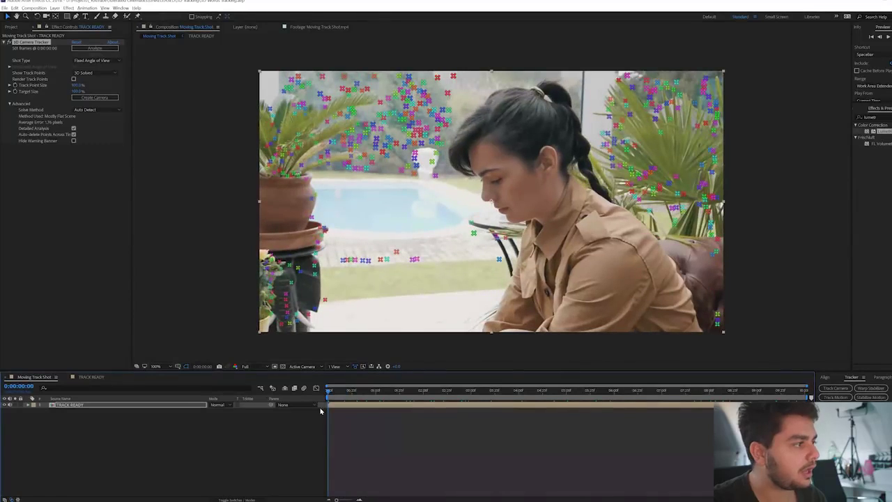
{"action": "mouse_move", "coordinate": [276, 151]}
{"action": "left_mouse_down"}
{"action": "mouse_move", "coordinate": [325, 177]}
{"action": "mouse_move", "coordinate": [285, 149]}
{"action": "left_mouse_up"}
{"action": "right_click", "coordinate": [281, 154]}
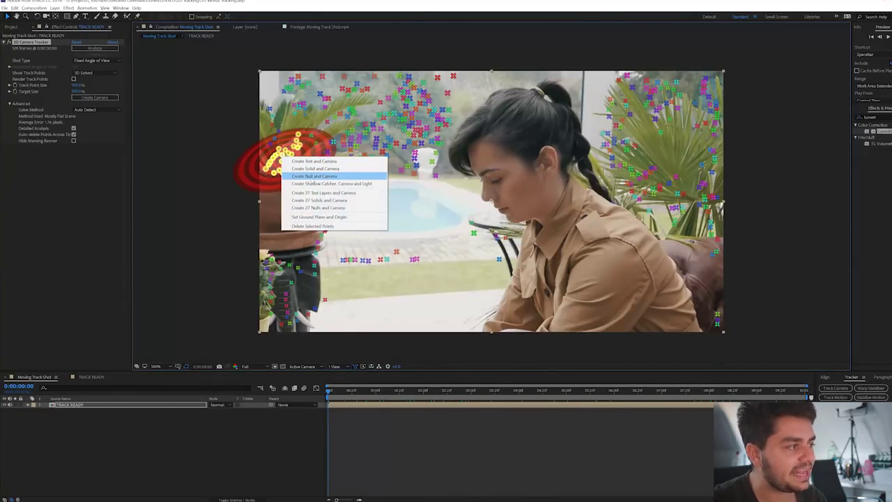
{"action": "left_click", "coordinate": [314, 176]}
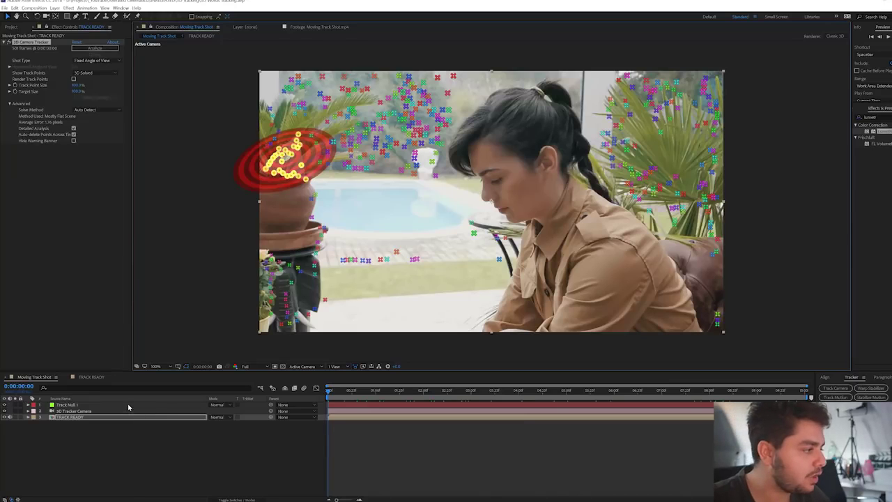
Add a text layer reading "Writing in the diary today" over the swimming pool.
{"action": "left_click", "coordinate": [85, 17]}
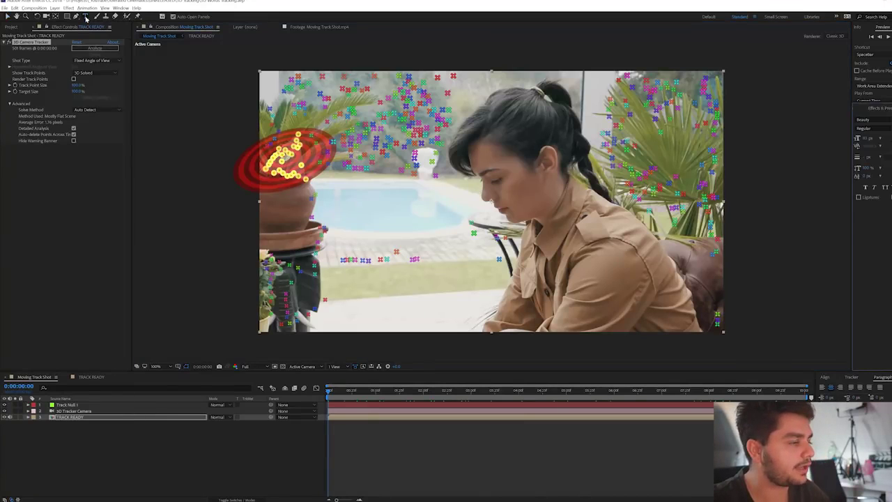
{"action": "left_click", "coordinate": [392, 225]}
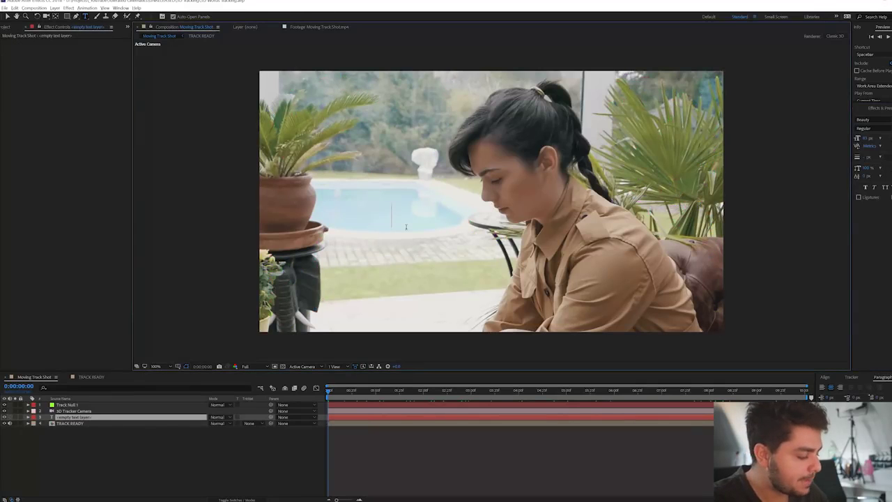
{"action": "type", "text": "Writi"}
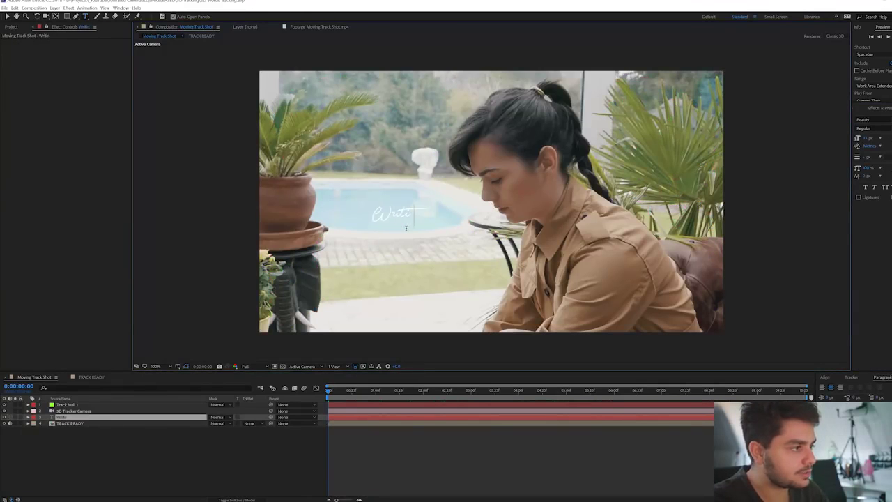
{"action": "type", "text": "ng in the diary today"}
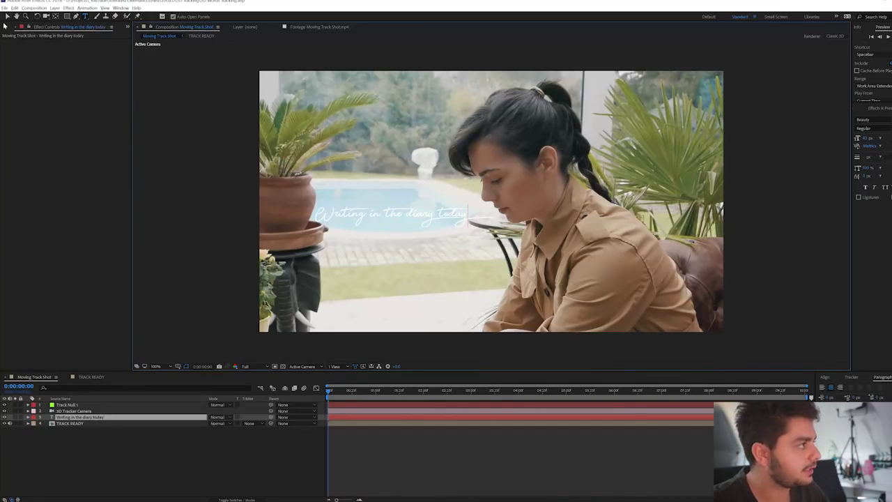
{"action": "left_click", "coordinate": [7, 16]}
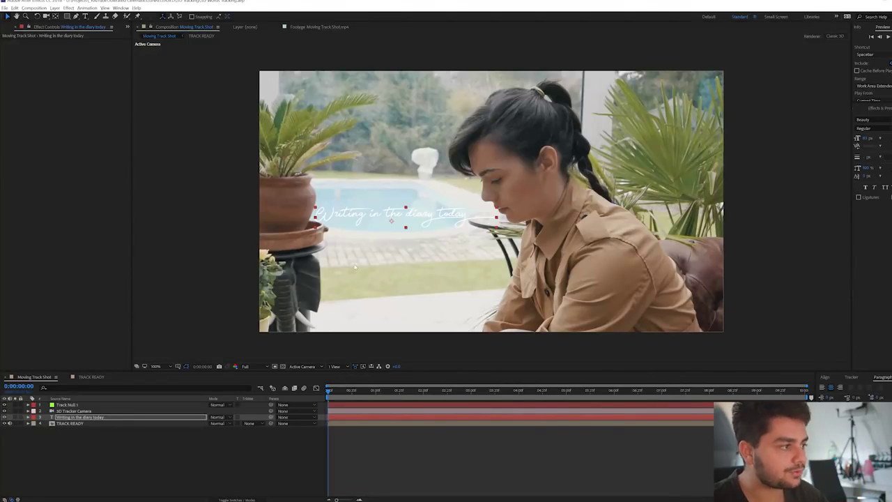
Add a second text layer reading "I'm going to be writing about Toleratedcinematics.com" and place it across the woman's face above the first text.
{"action": "key", "text": "ctrl+t"}
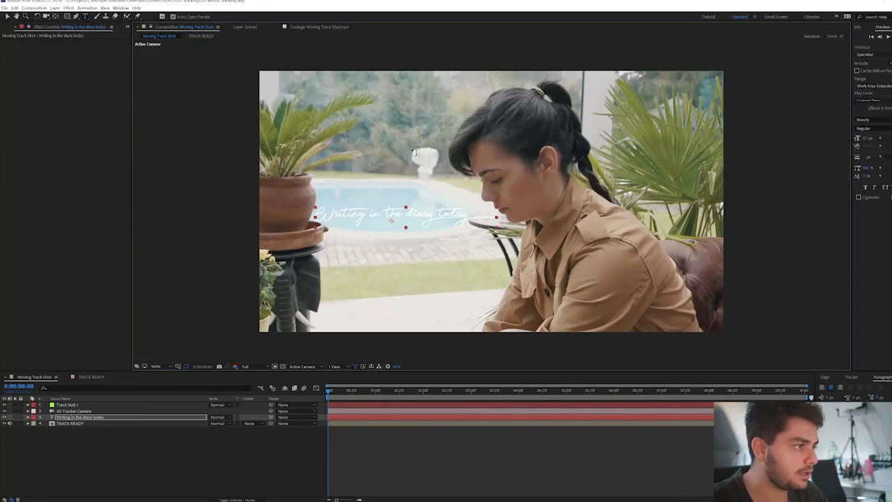
{"action": "left_click", "coordinate": [416, 155]}
{"action": "type", "text": "I'm going to"}
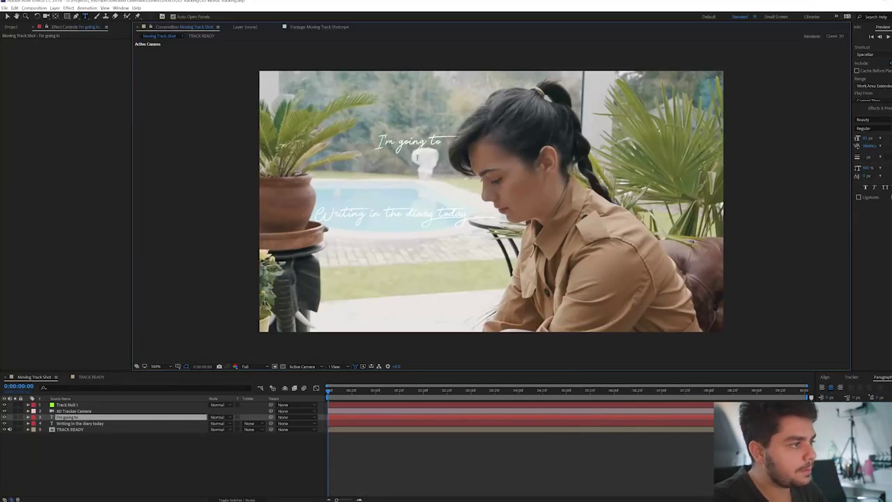
{"action": "type", "text": " be writing about"}
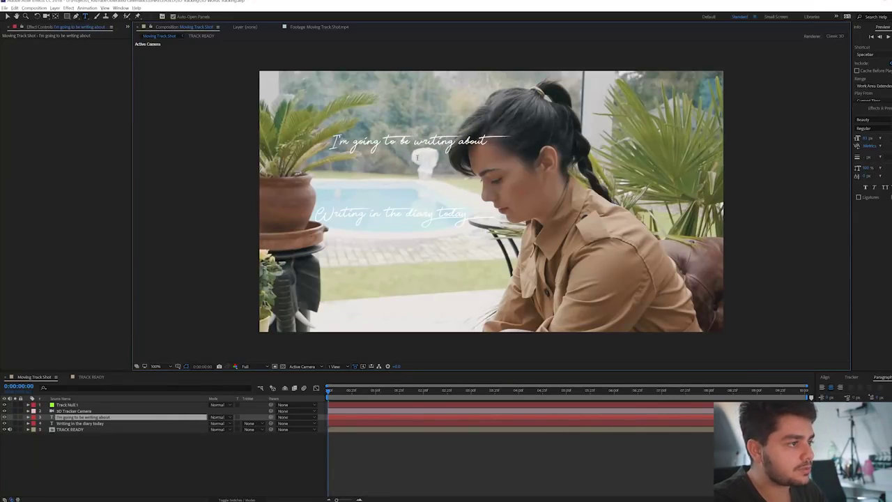
{"action": "type", "text": " Toleratedcine"}
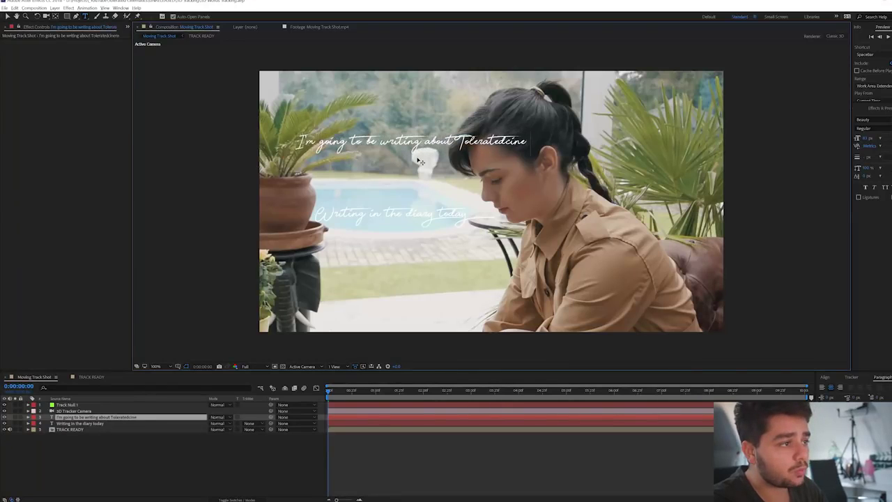
{"action": "type", "text": "matics.com"}
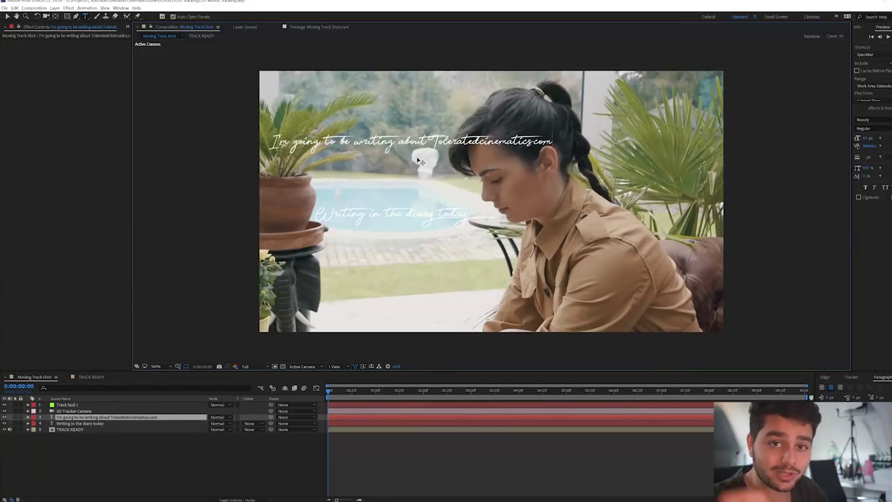
{"action": "left_click_drag", "start_coordinate": [300, 147], "coordinate": [441, 172]}
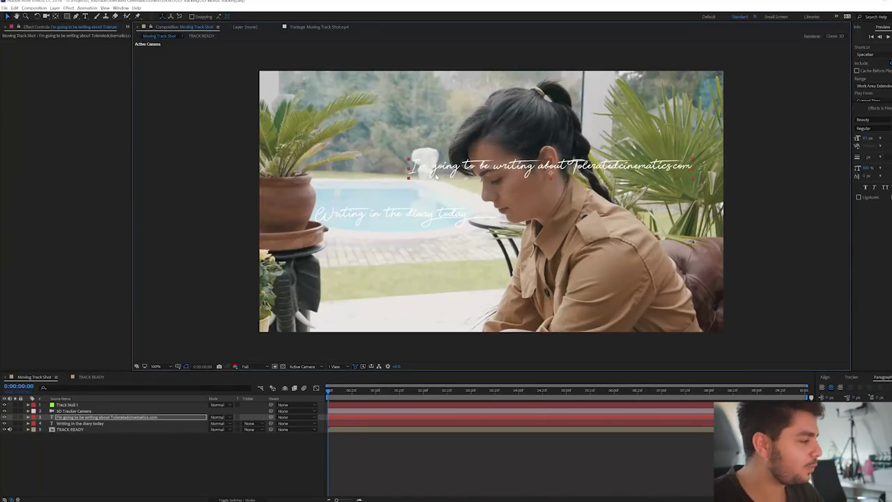
Duplicate both text layers twice and spread the copies across the frame, one pair lower and one pair higher.
{"action": "left_click", "coordinate": [78, 423], "text": "ctrl"}
{"action": "key", "text": "ctrl+d"}
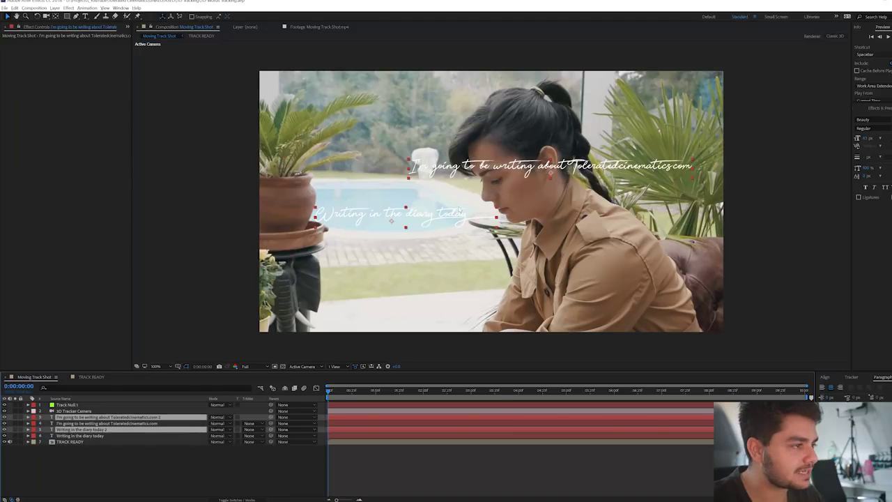
{"action": "left_click_drag", "start_coordinate": [460, 213], "coordinate": [367, 128]}
{"action": "key", "text": "ctrl+d"}
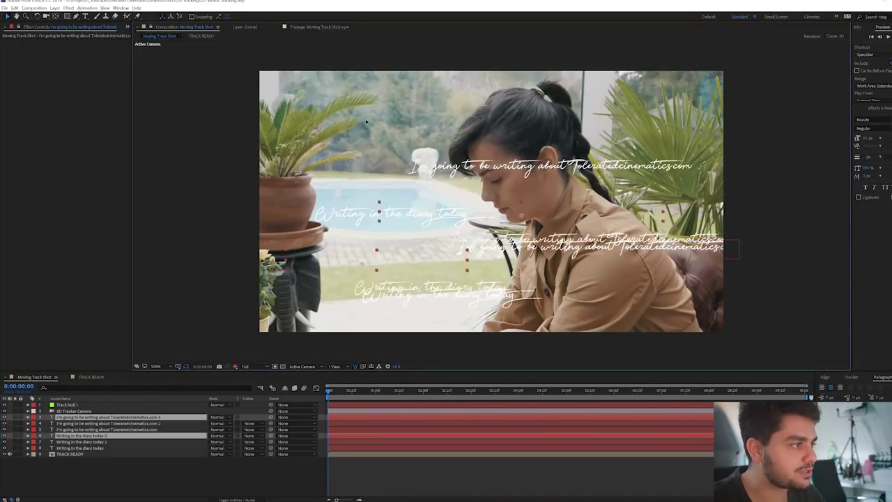
{"action": "left_click_drag", "start_coordinate": [432, 289], "coordinate": [279, 155]}
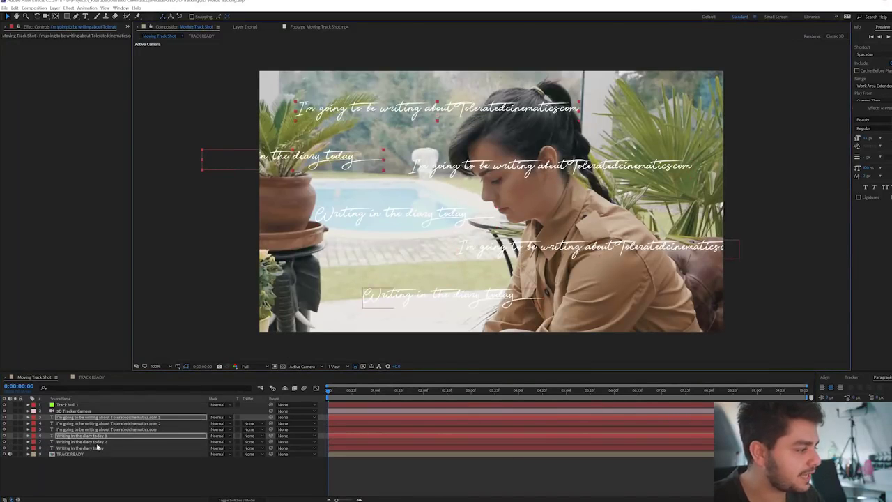
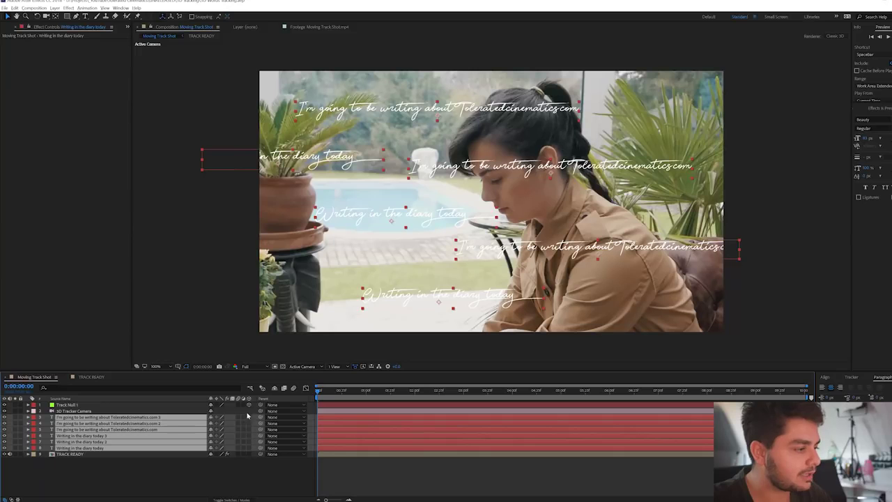
Make all six text layers 3D and reveal the Position values of the text layers and Track Null 1.
{"action": "left_click", "coordinate": [249, 422]}
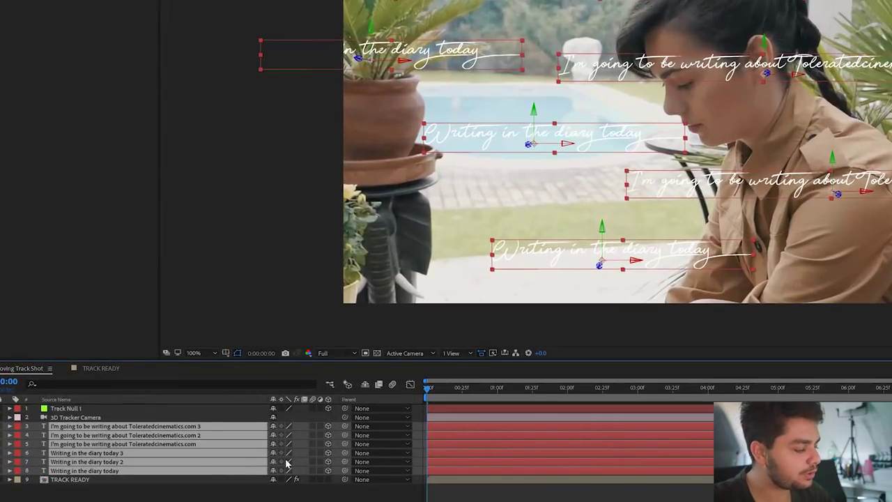
{"action": "key", "text": "p"}
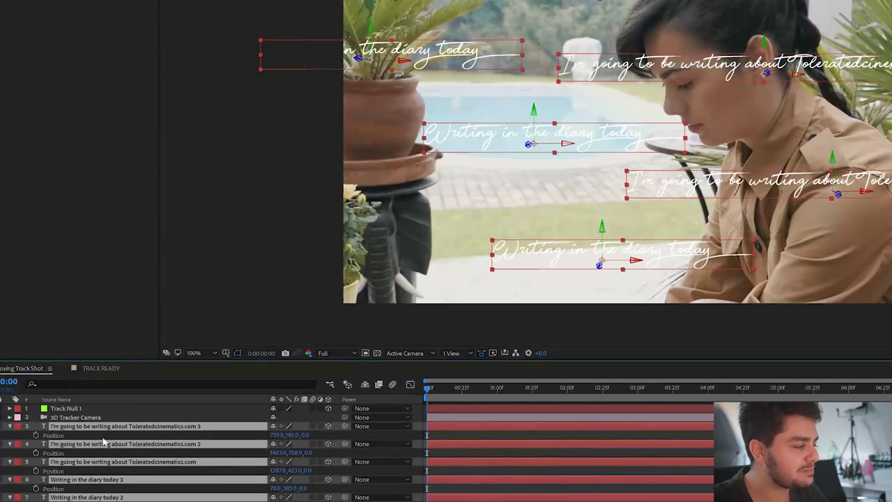
{"action": "left_click", "coordinate": [82, 411]}
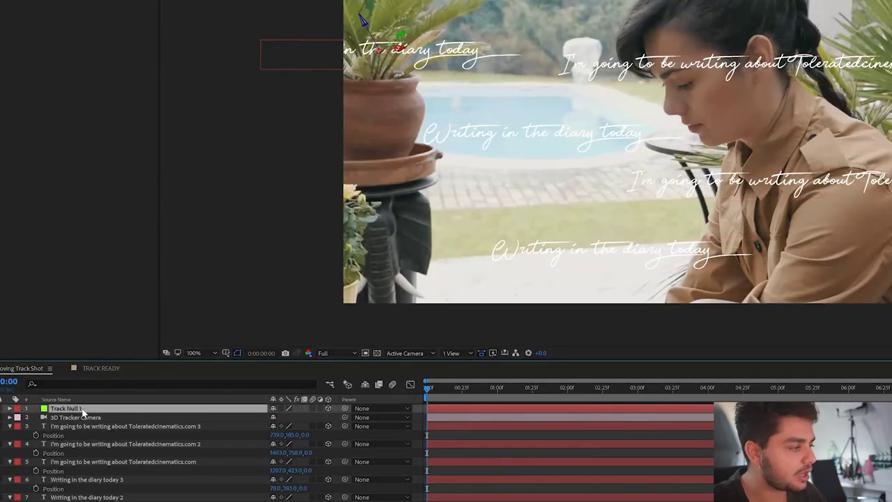
{"action": "key", "text": "p"}
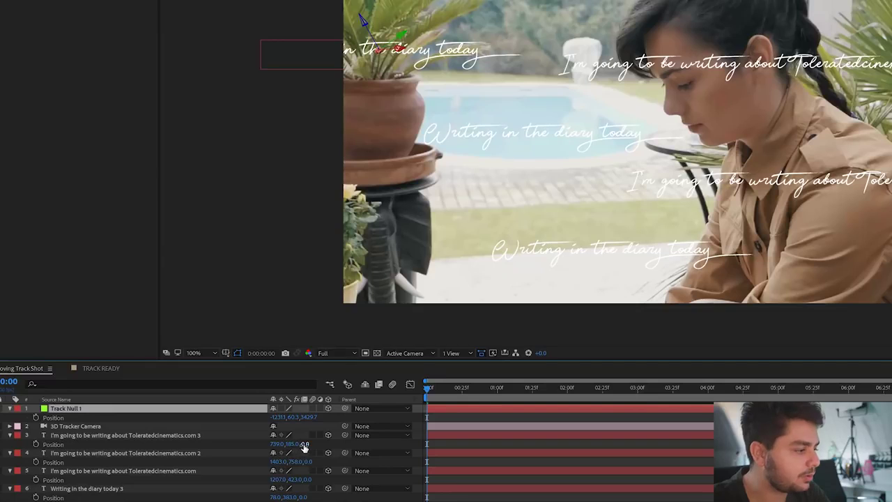
Set the Z position of all six text layers to 3430 to match the depth of Track Null 1.
{"action": "left_click", "coordinate": [80, 435]}
{"action": "scroll", "coordinate": [81, 446], "scroll_direction": "down", "scroll_amount": 1}
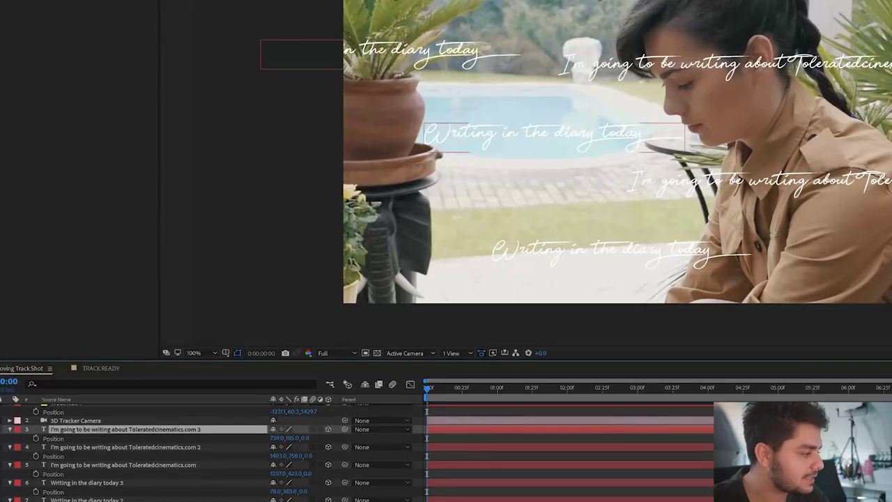
{"action": "left_click", "coordinate": [87, 500], "text": "shift"}
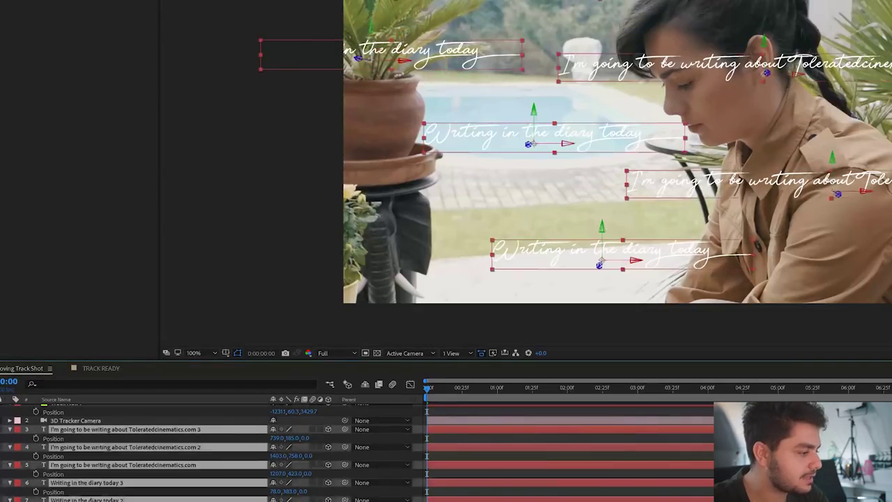
{"action": "left_click", "coordinate": [309, 438]}
{"action": "type", "text": "343"}
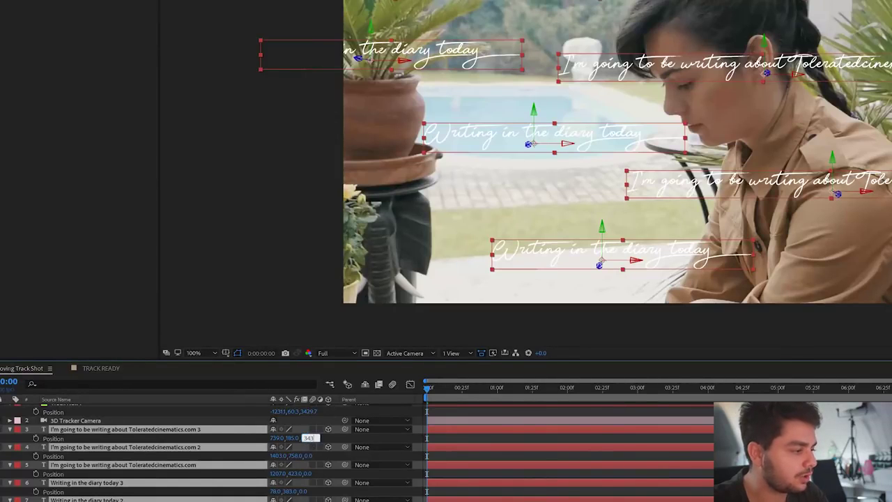
{"action": "type", "text": "0"}
{"action": "key", "text": "Return"}
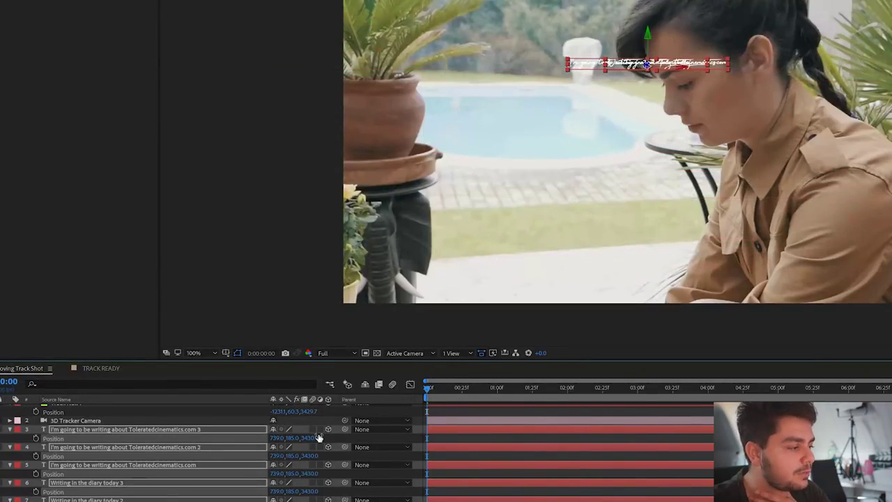
Bring all six text layers closer to Z position 2764 and lower them to Y position 402.
{"action": "left_click_drag", "start_coordinate": [318, 437], "coordinate": [317, 148]}
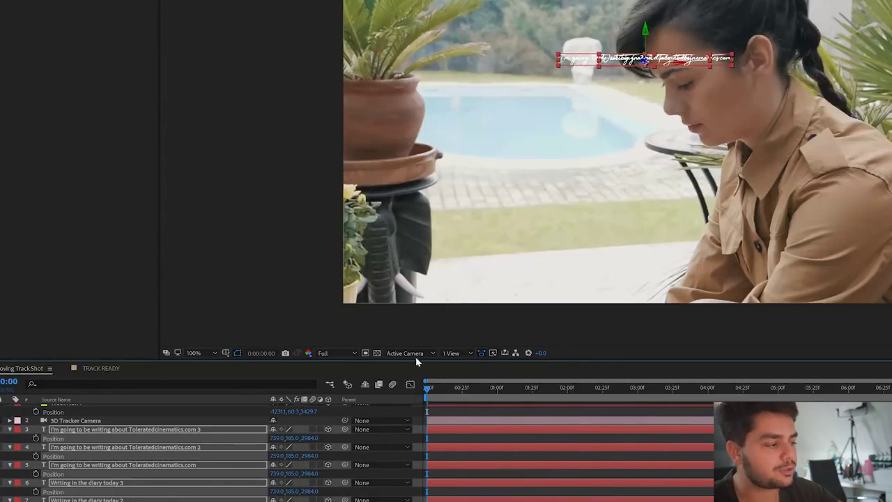
{"action": "left_click_drag", "start_coordinate": [317, 438], "coordinate": [211, 448]}
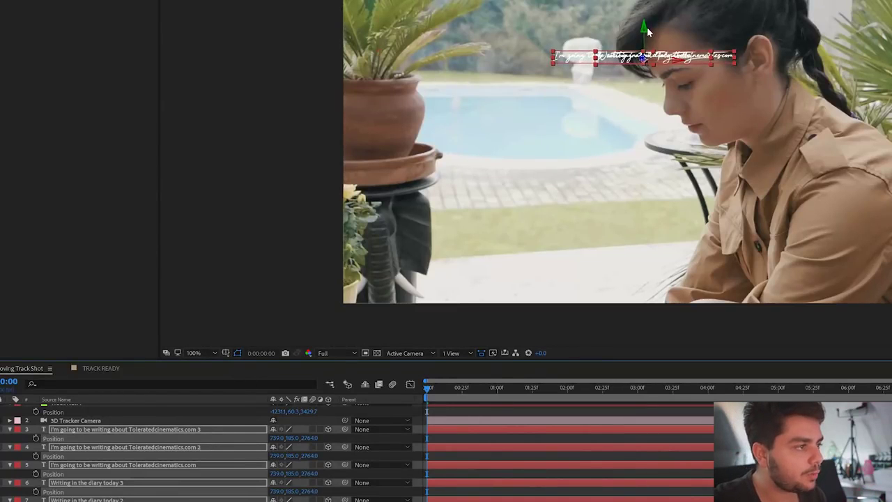
{"action": "left_click_drag", "start_coordinate": [647, 31], "coordinate": [558, 217]}
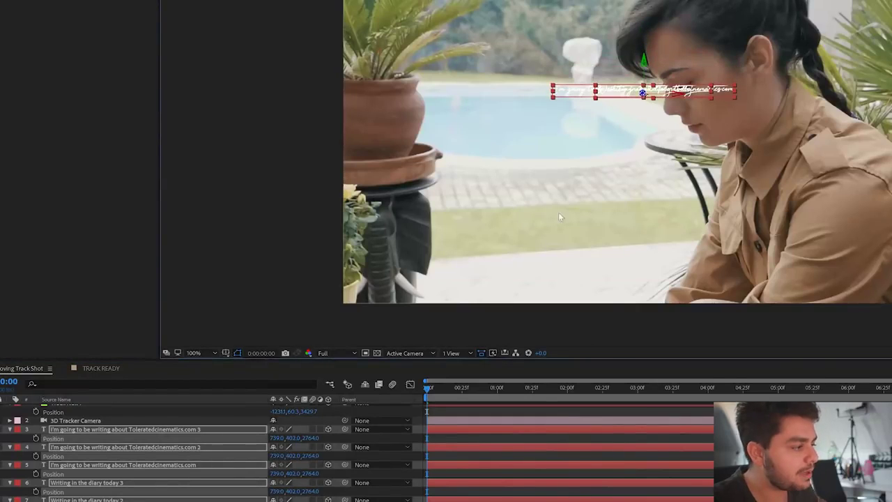
Scale all six text layers up to 279%.
{"action": "key", "text": "s"}
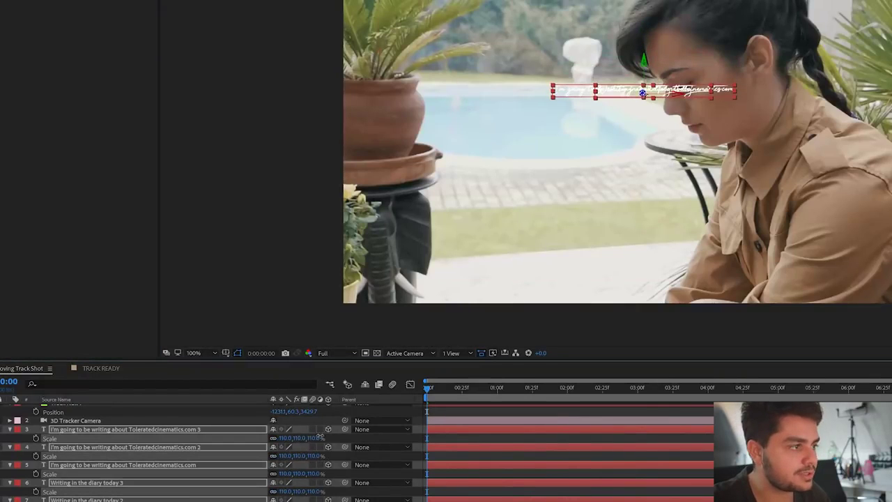
{"action": "left_click_drag", "start_coordinate": [319, 436], "coordinate": [391, 437]}
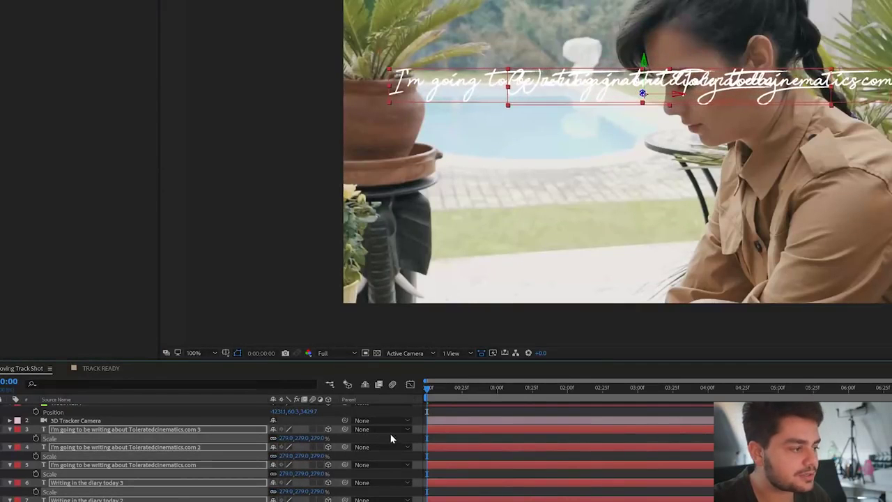
{"action": "left_click", "coordinate": [437, 438]}
Vary the scale of individual text layers, making "Writing in the diary today 2" the largest.
{"action": "left_click_drag", "start_coordinate": [302, 455], "coordinate": [310, 476]}
{"action": "key", "text": "ctrl+z"}
{"action": "left_click_drag", "start_coordinate": [301, 492], "coordinate": [313, 493]}
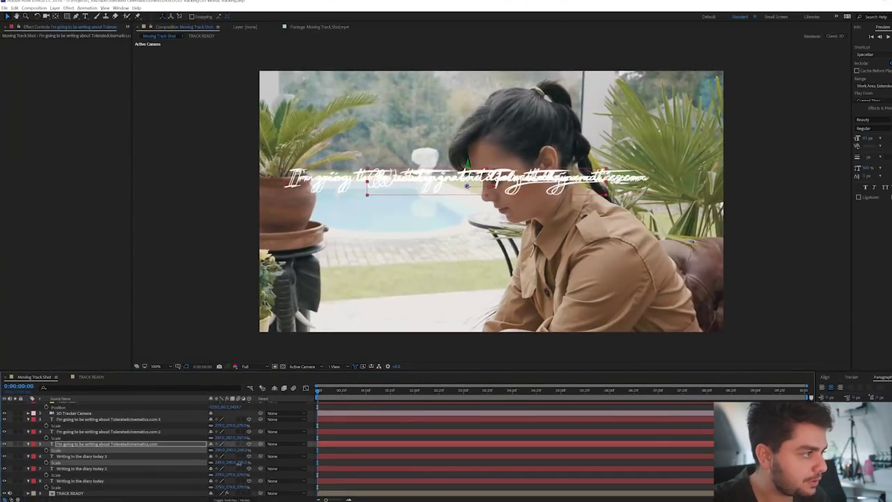
{"action": "left_click_drag", "start_coordinate": [230, 475], "coordinate": [282, 469]}
{"action": "left_click", "coordinate": [282, 468]}
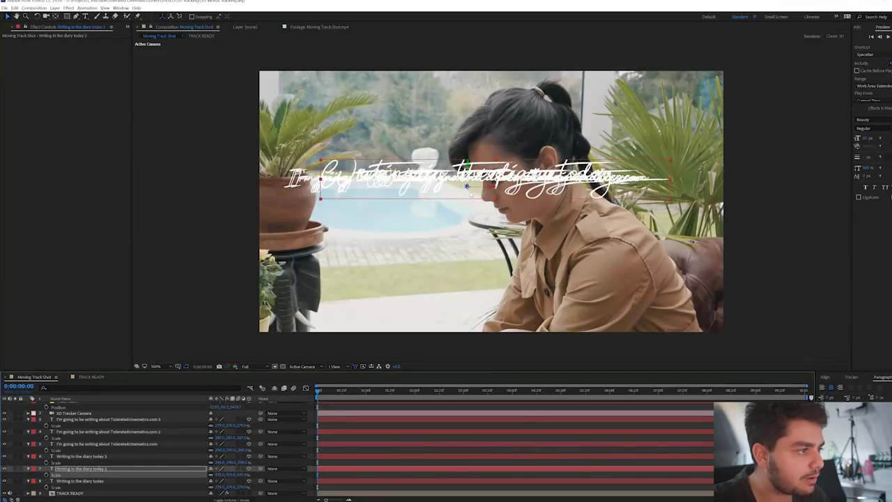
Reveal Position on all six text layers and bring "I'm going to be writing about Toleratedcinematics.com 3" closer to the camera in Z.
{"action": "left_click", "coordinate": [89, 480]}
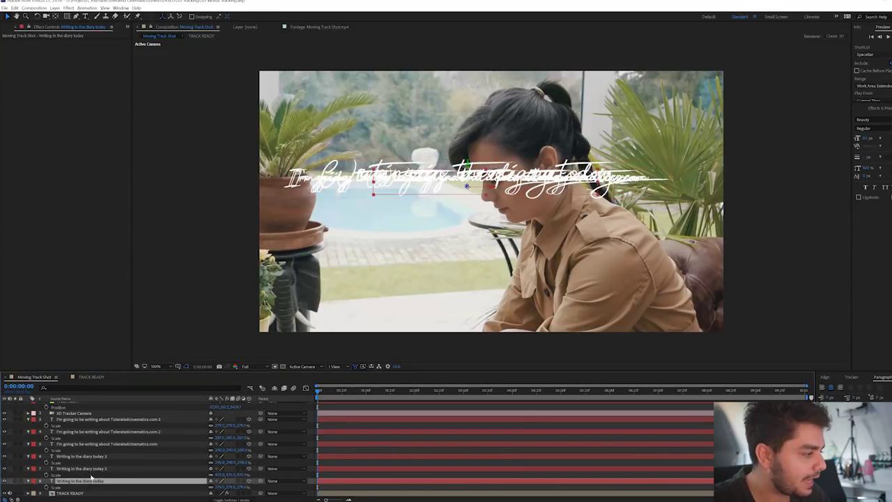
{"action": "left_click", "coordinate": [86, 420], "text": "shift"}
{"action": "key", "text": "p"}
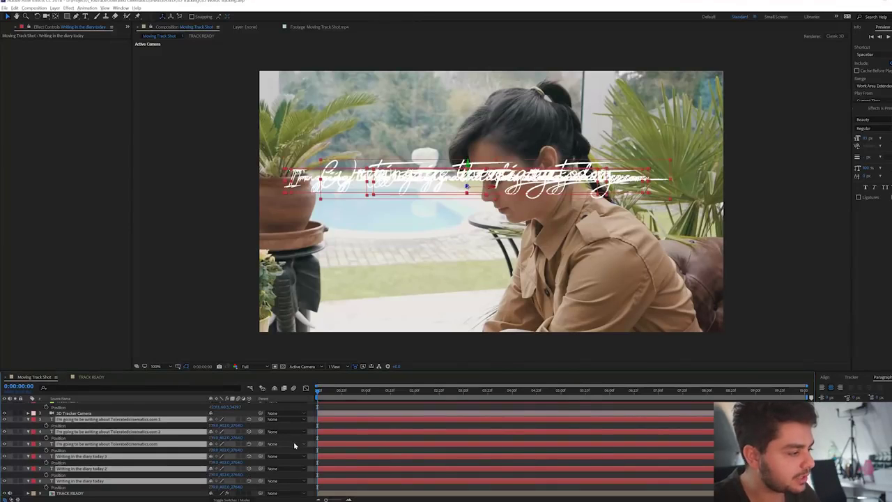
{"action": "left_click", "coordinate": [269, 427]}
{"action": "left_click_drag", "start_coordinate": [236, 425], "coordinate": [84, 441]}
{"action": "left_click", "coordinate": [104, 419]}
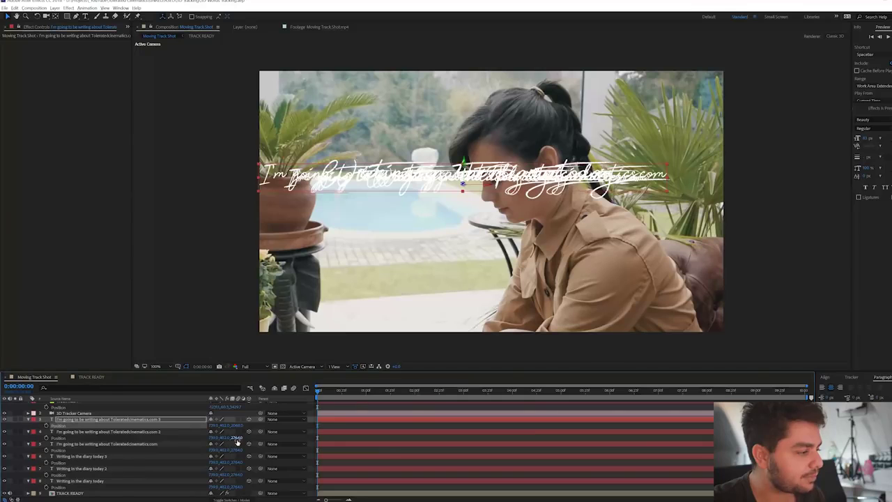
Stagger the Z depths: push the original "I'm going to be writing" layer back and bring its copy 2 and diary copies 2 and 3 closer.
{"action": "left_click_drag", "start_coordinate": [237, 438], "coordinate": [65, 472]}
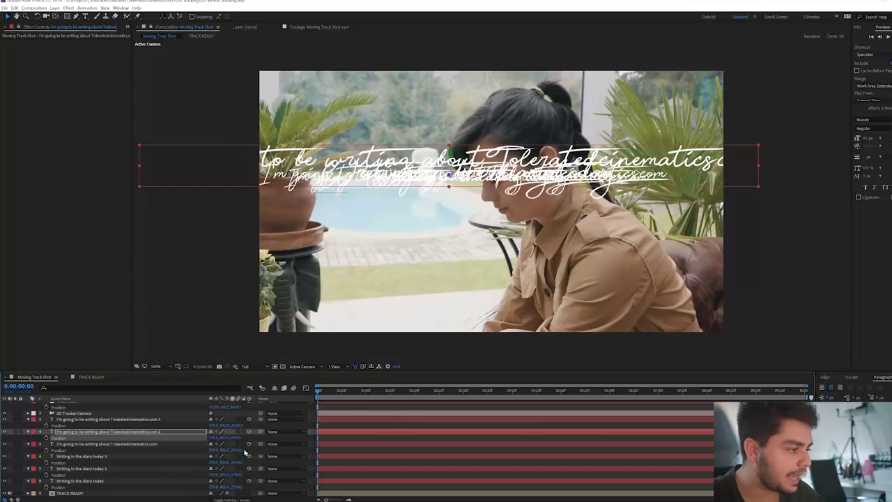
{"action": "left_click_drag", "start_coordinate": [238, 450], "coordinate": [479, 422]}
{"action": "left_click_drag", "start_coordinate": [238, 475], "coordinate": [5, 492]}
{"action": "left_click_drag", "start_coordinate": [238, 463], "coordinate": [137, 485]}
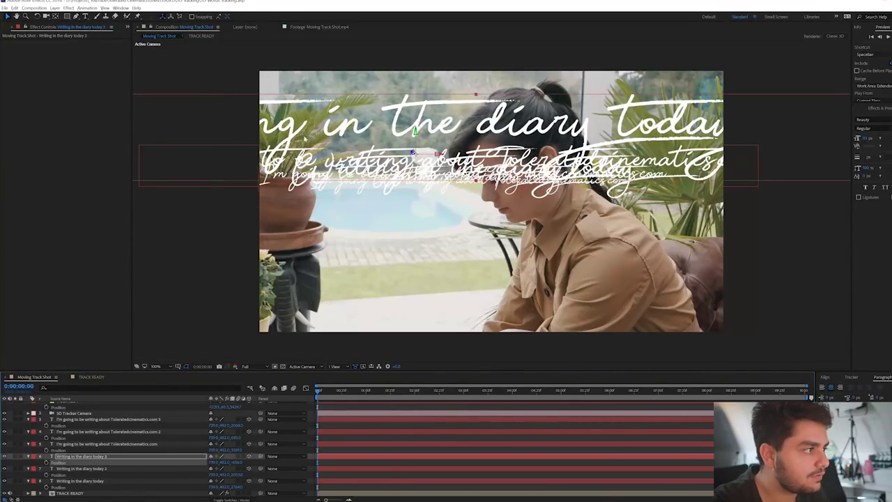
Spread the six text layers across the frame around the woman so that they no longer overlap.
{"action": "left_click_drag", "start_coordinate": [294, 137], "coordinate": [767, 116]}
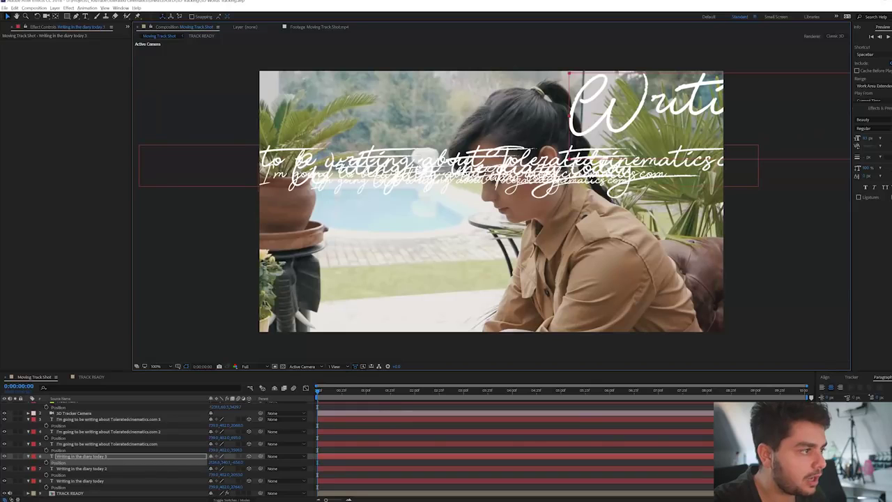
{"action": "left_click_drag", "start_coordinate": [369, 151], "coordinate": [513, 260]}
{"action": "left_click_drag", "start_coordinate": [418, 179], "coordinate": [253, 122]}
{"action": "left_click_drag", "start_coordinate": [349, 173], "coordinate": [642, 220]}
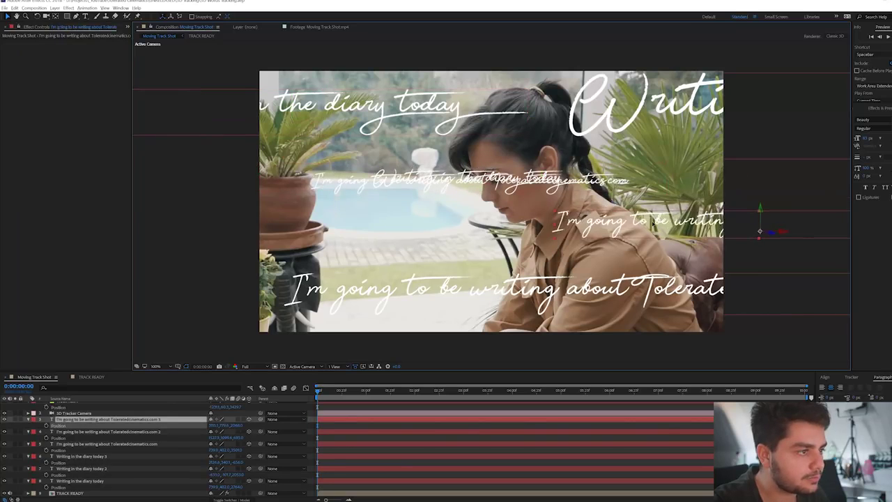
{"action": "left_click_drag", "start_coordinate": [505, 183], "coordinate": [365, 230]}
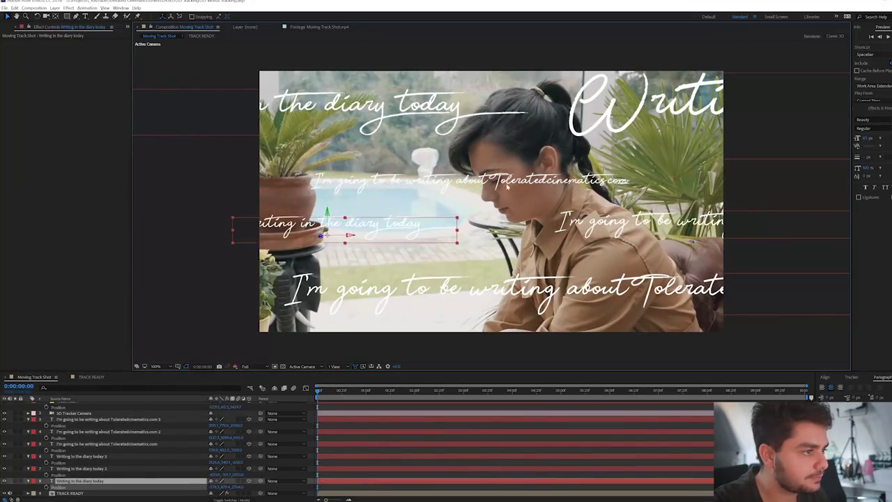
{"action": "left_click_drag", "start_coordinate": [507, 185], "coordinate": [754, 162]}
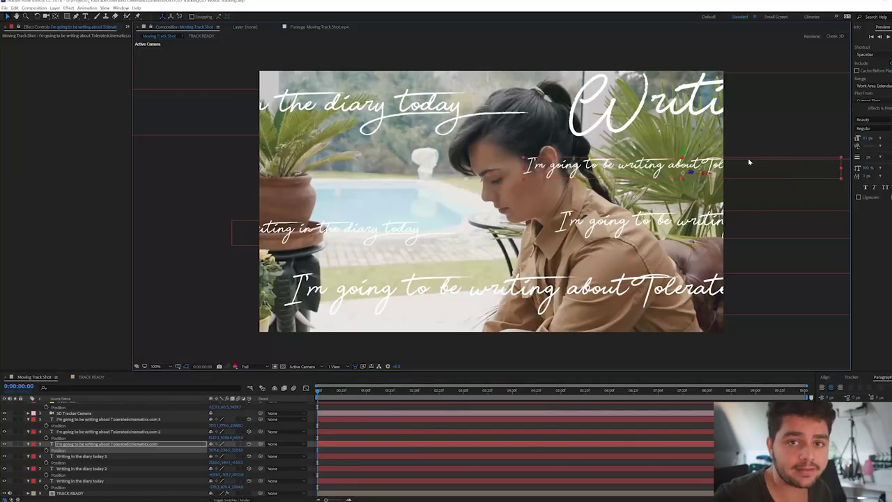
Play back the first seconds of the shot to examine how the text layers move with the tracked camera.
{"action": "left_click", "coordinate": [452, 409]}
{"action": "key", "text": "space"}
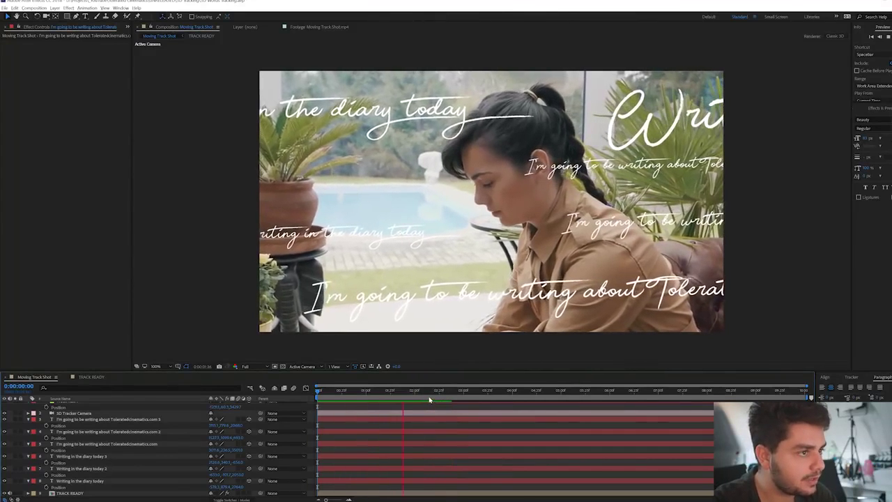
{"action": "key", "text": "space"}
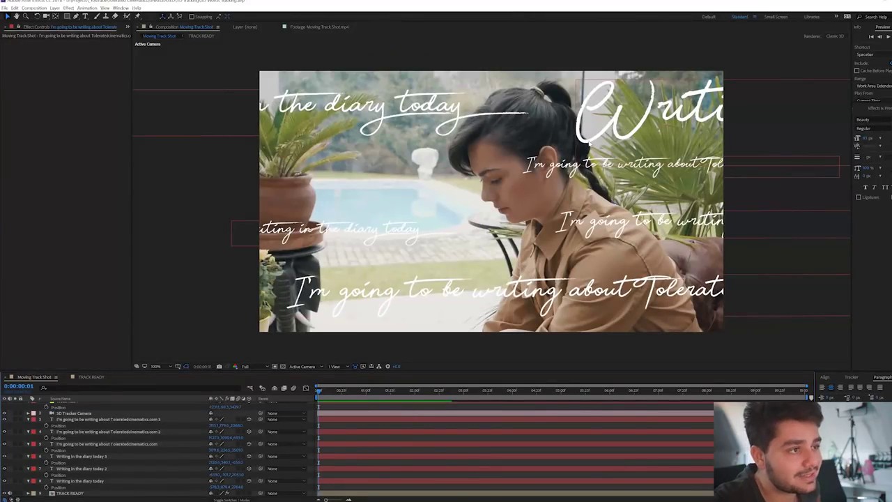
{"action": "left_click", "coordinate": [630, 117]}
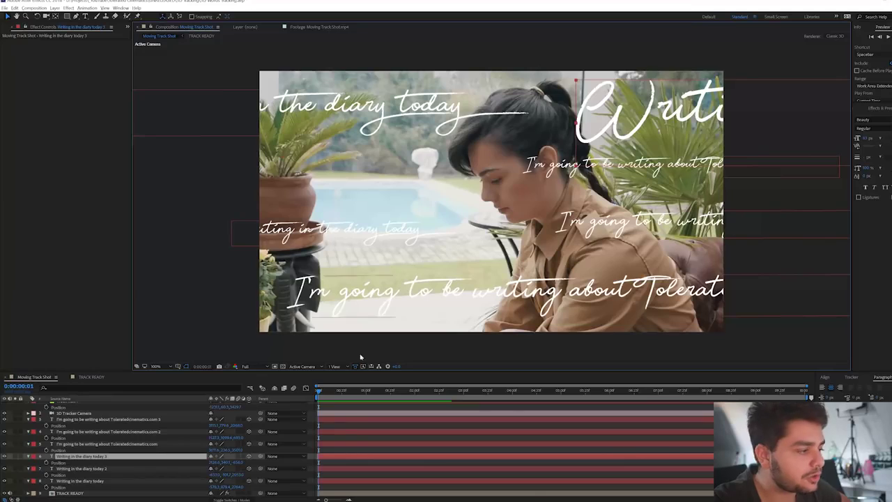
{"action": "left_click_drag", "start_coordinate": [326, 392], "coordinate": [277, 411]}
{"action": "key", "text": "space"}
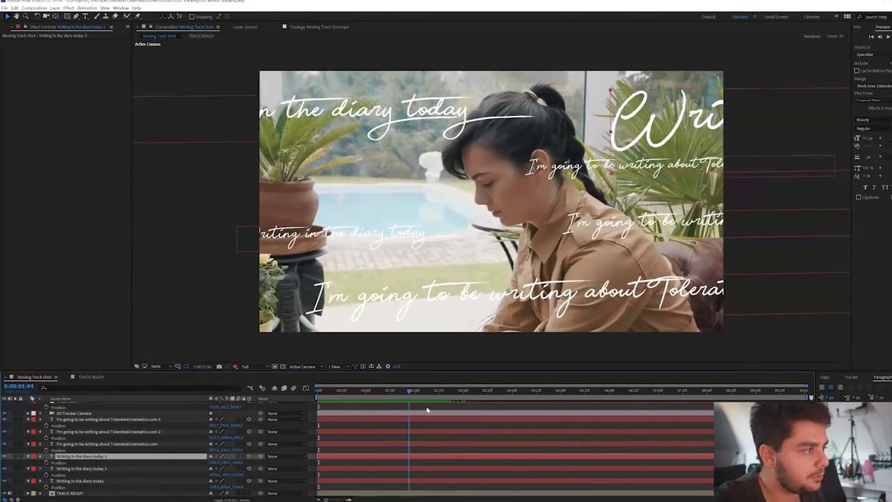
{"action": "left_click_drag", "start_coordinate": [281, 429], "coordinate": [249, 432]}
{"action": "key", "text": "space"}
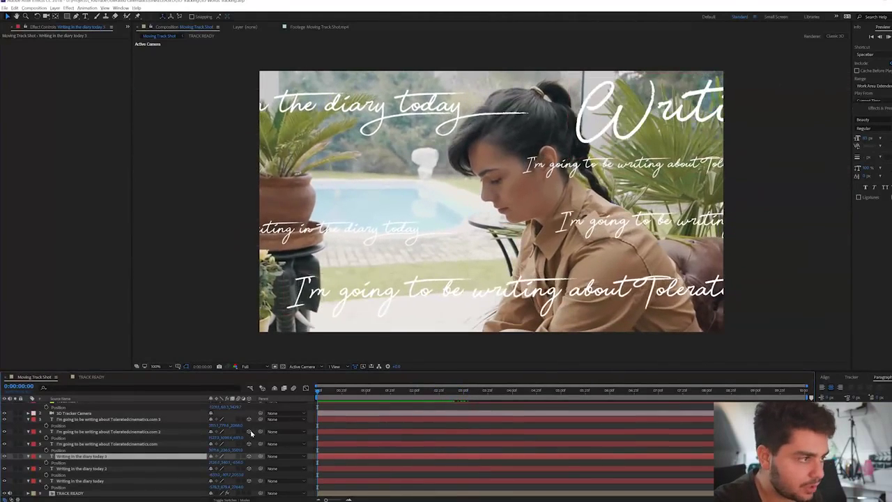
{"action": "key", "text": "space"}
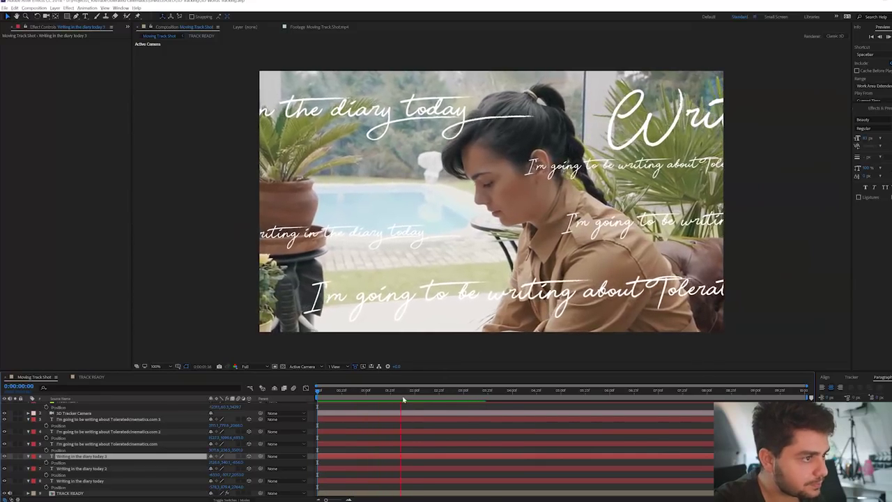
{"action": "left_click", "coordinate": [410, 394]}
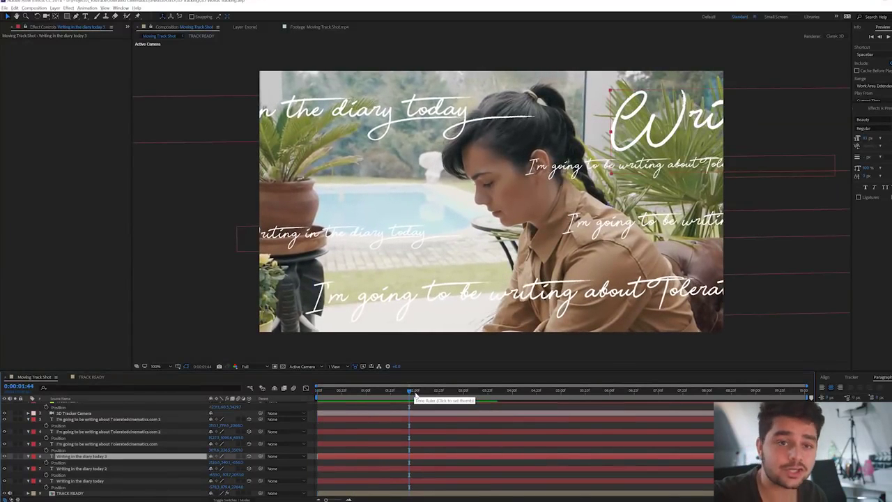
Set the opacity of all six text layers to 85%.
{"action": "left_click", "coordinate": [110, 481]}
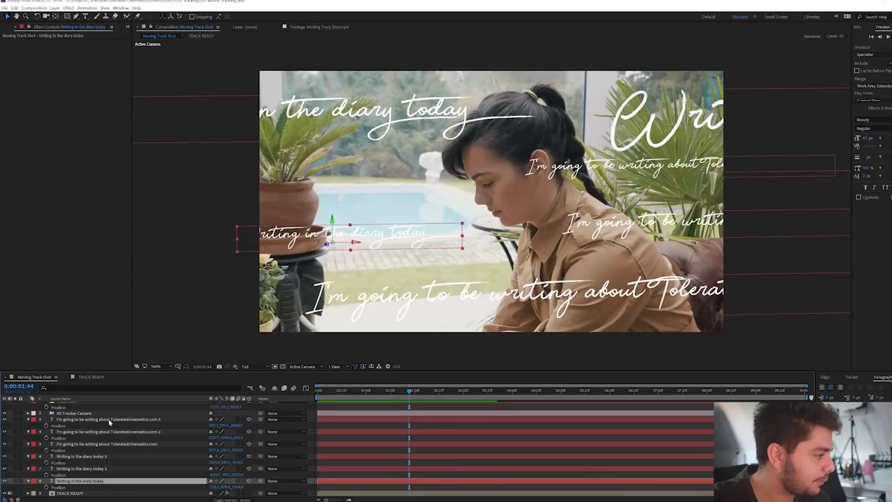
{"action": "left_click", "coordinate": [126, 421], "text": "shift"}
{"action": "key", "text": "t"}
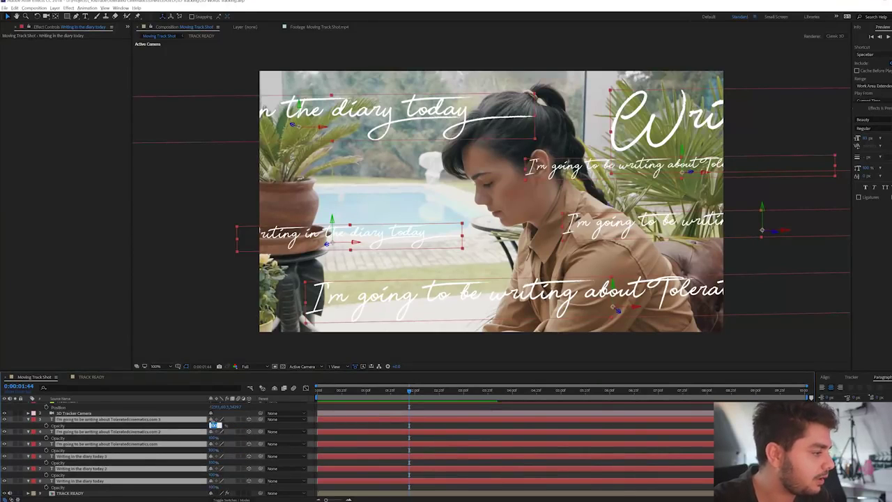
{"action": "type", "text": "85"}
{"action": "key", "text": "Return"}
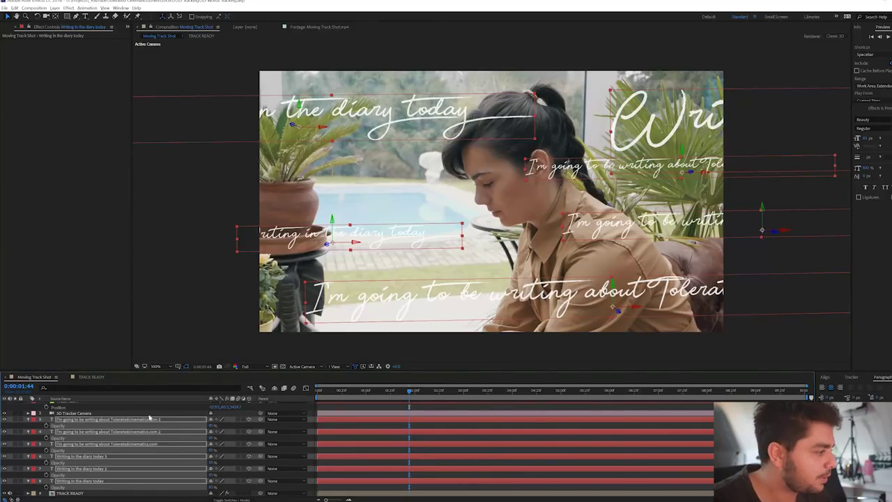
Turn on depth of field for the 3D Tracker Camera and set its aperture to 250 pixels.
{"action": "left_click", "coordinate": [97, 414]}
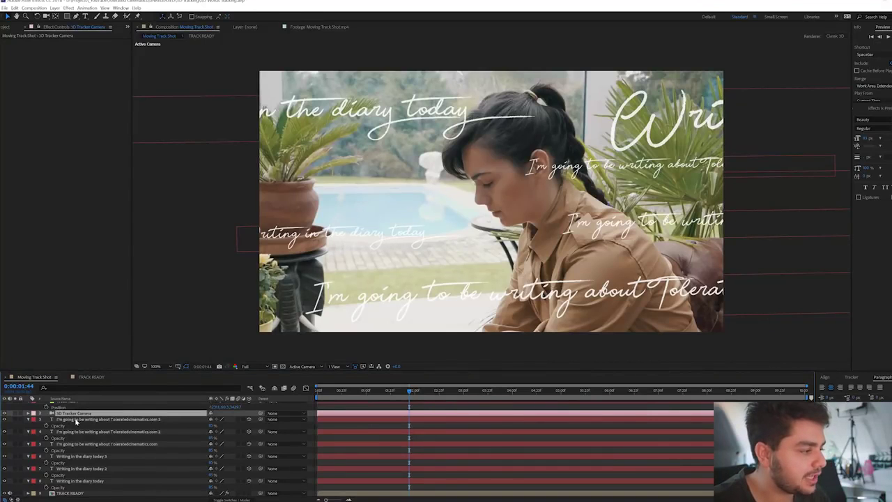
{"action": "key", "text": "a"}
{"action": "key", "text": "a"}
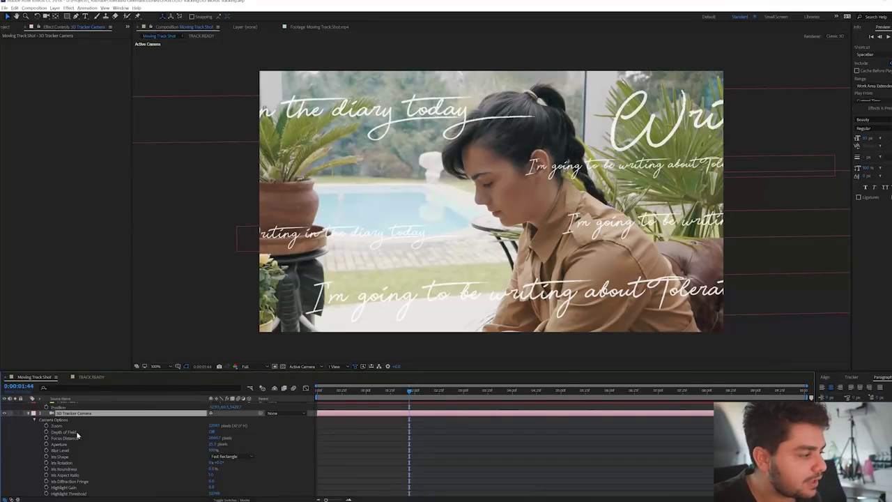
{"action": "left_click", "coordinate": [211, 433]}
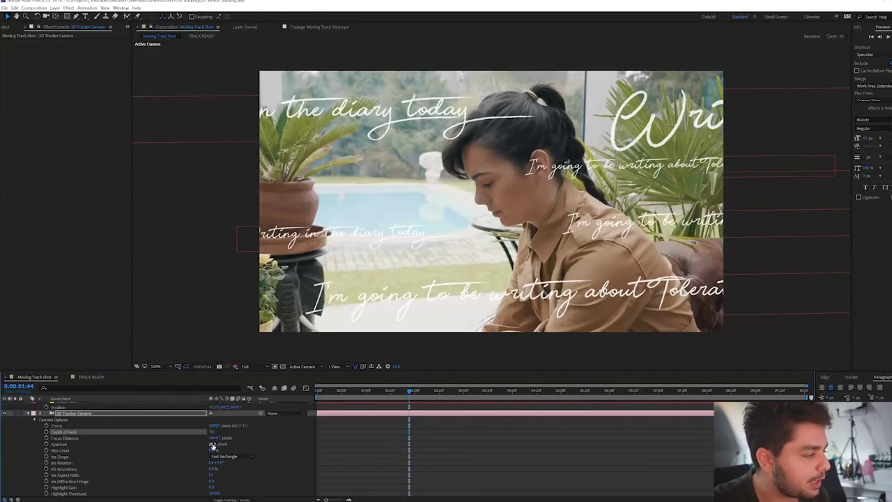
{"action": "left_click", "coordinate": [217, 444]}
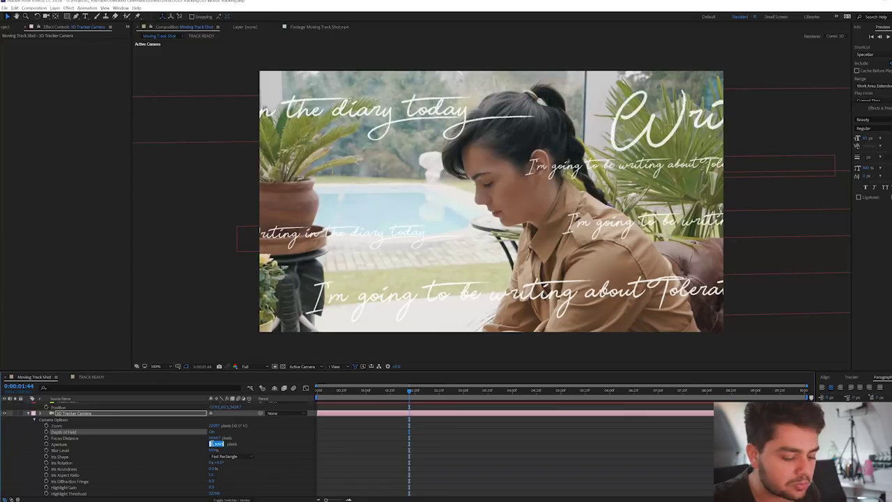
{"action": "type", "text": "250"}
{"action": "key", "text": "Return"}
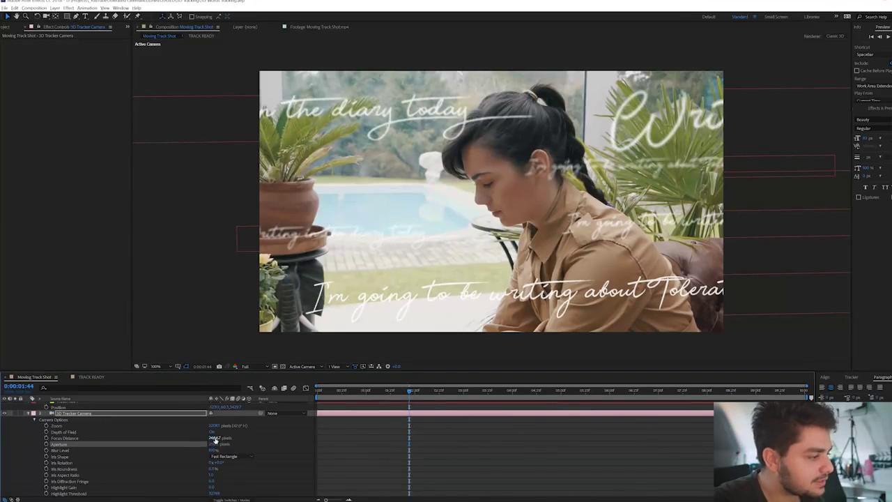
Increase the camera's focus distance, raise the aperture to about 500 pixels for stronger blur, and preview the shot.
{"action": "left_click_drag", "start_coordinate": [215, 438], "coordinate": [383, 423]}
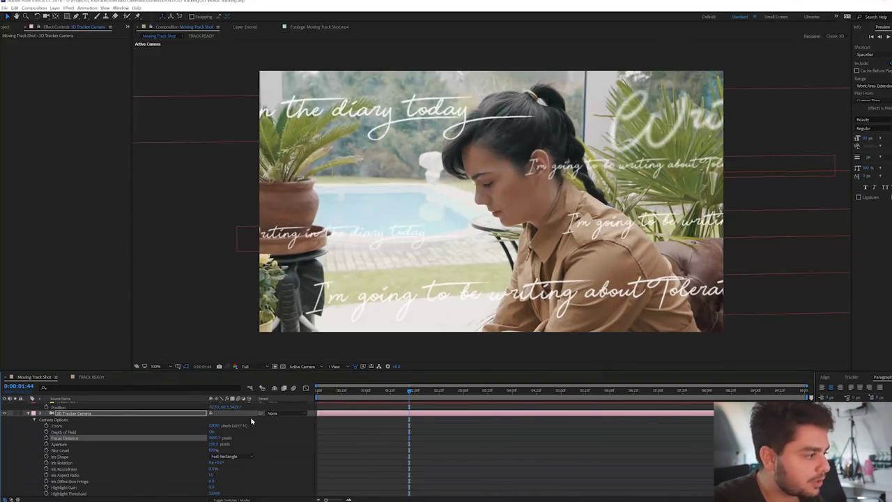
{"action": "left_click_drag", "start_coordinate": [212, 444], "coordinate": [303, 443]}
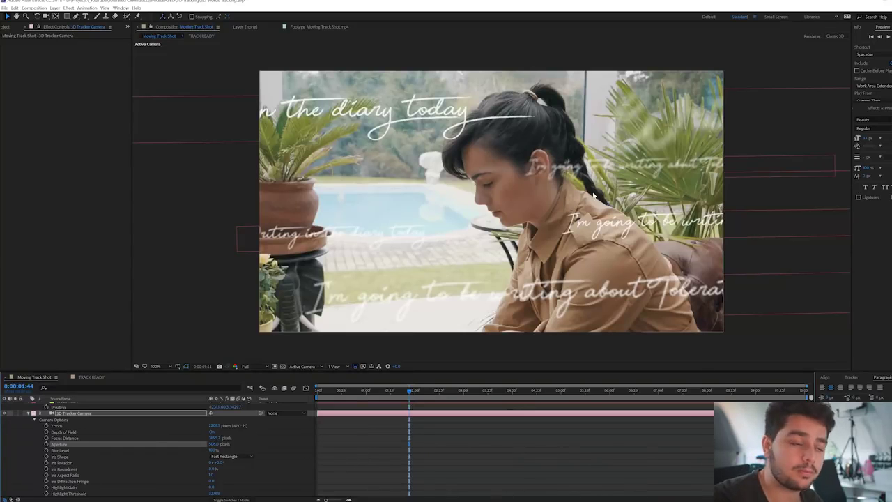
{"action": "key", "text": "space"}
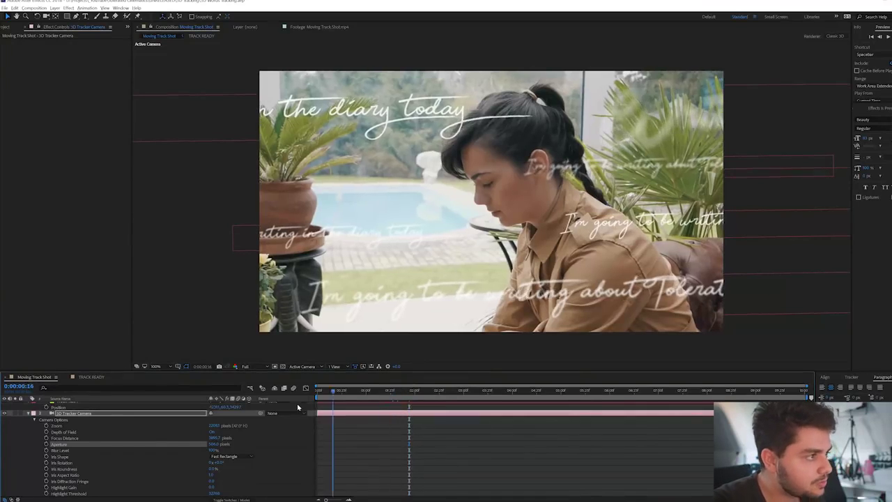
Duplicate the original "Writing in the diary today" layer and place the copy over the pool, farther from the camera in Z.
{"action": "scroll", "coordinate": [96, 474], "scroll_direction": "down", "scroll_amount": 5}
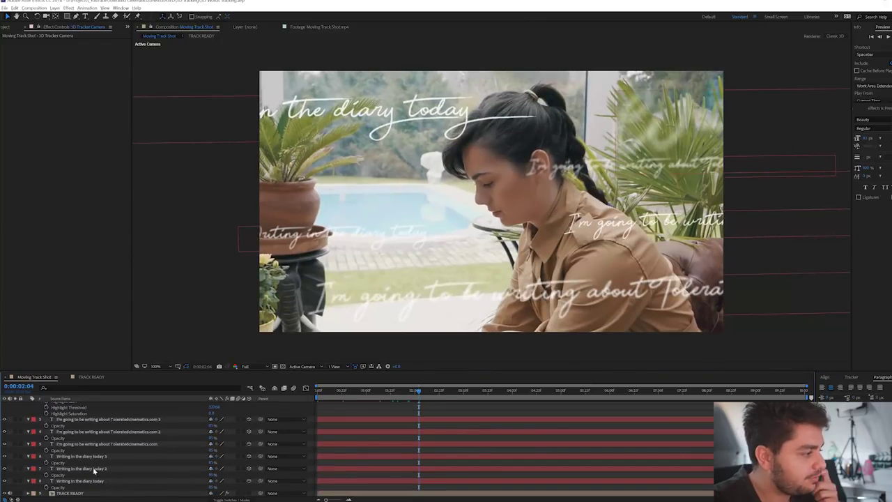
{"action": "left_click", "coordinate": [100, 449]}
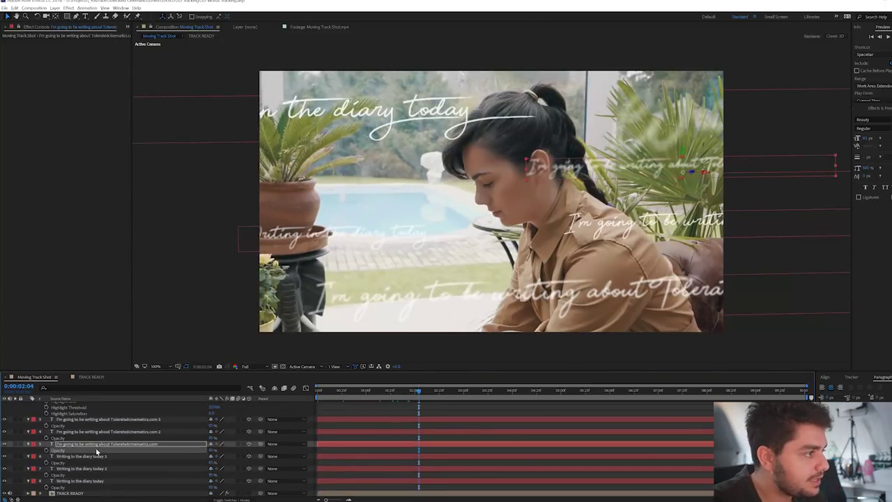
{"action": "left_click", "coordinate": [286, 233]}
{"action": "key", "text": "ctrl+d"}
{"action": "left_click_drag", "start_coordinate": [336, 238], "coordinate": [377, 187]}
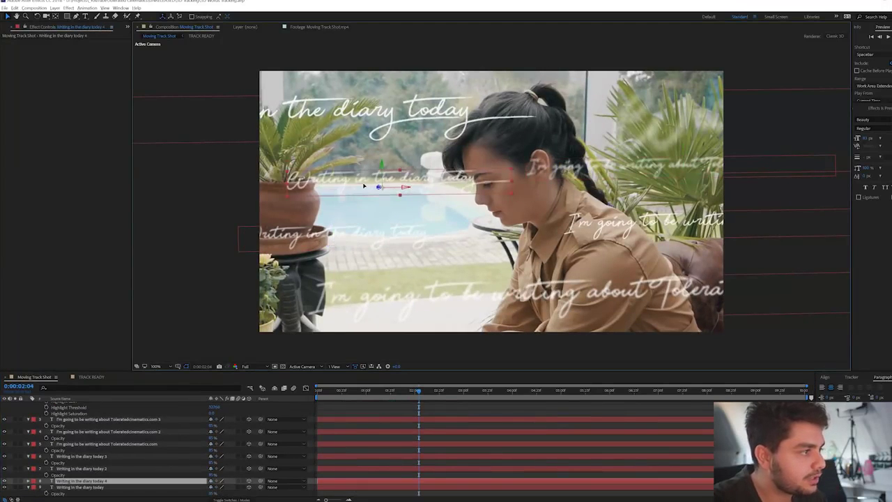
{"action": "left_click_drag", "start_coordinate": [293, 214], "coordinate": [697, 83]}
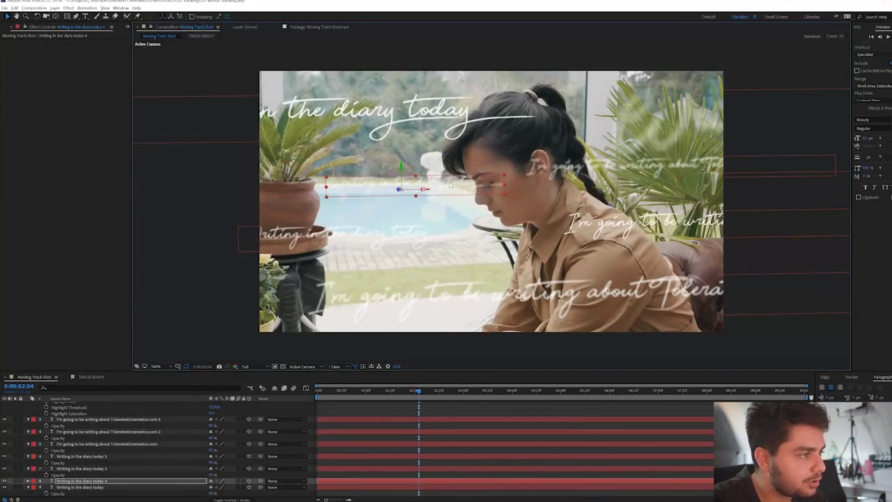
{"action": "left_click_drag", "start_coordinate": [413, 179], "coordinate": [391, 186]}
Add a Position keyframe to all seven text layers at 0:00:00:00.
{"action": "left_click_drag", "start_coordinate": [411, 399], "coordinate": [307, 408]}
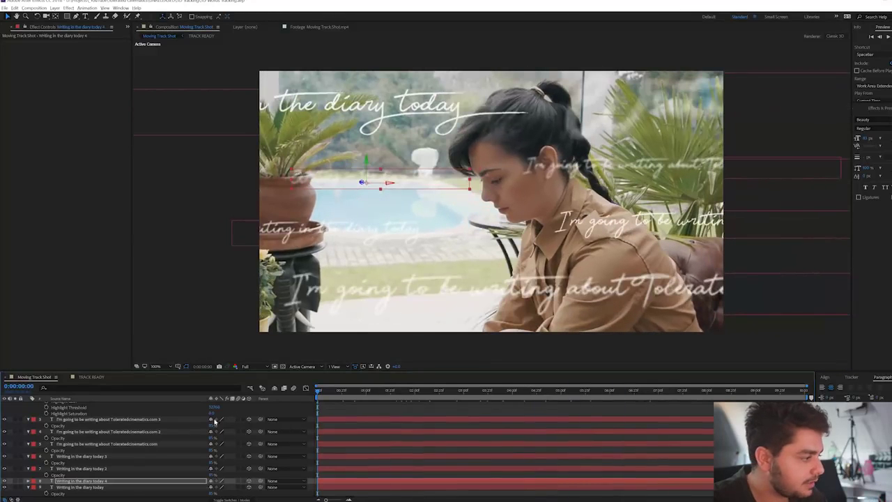
{"action": "left_click", "coordinate": [73, 487]}
{"action": "scroll", "coordinate": [71, 492], "scroll_direction": "down", "scroll_amount": 1}
{"action": "scroll", "coordinate": [75, 487], "scroll_direction": "up", "scroll_amount": 8}
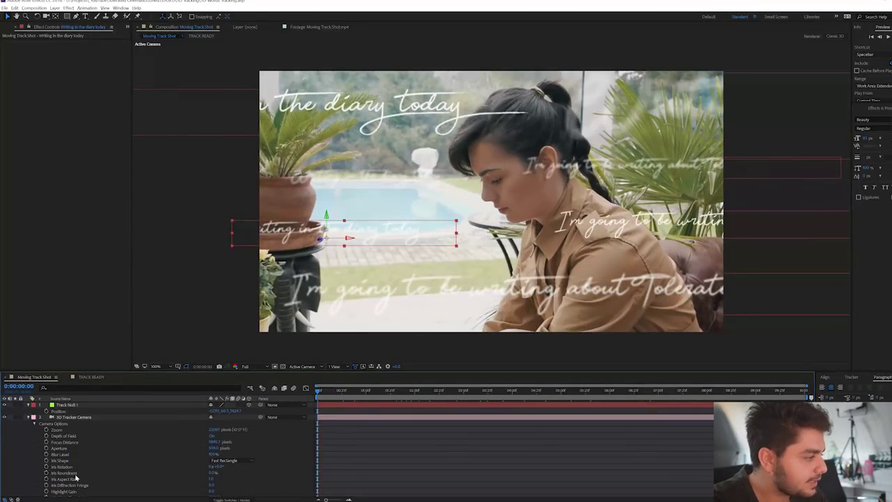
{"action": "scroll", "coordinate": [87, 448], "scroll_direction": "down", "scroll_amount": 5}
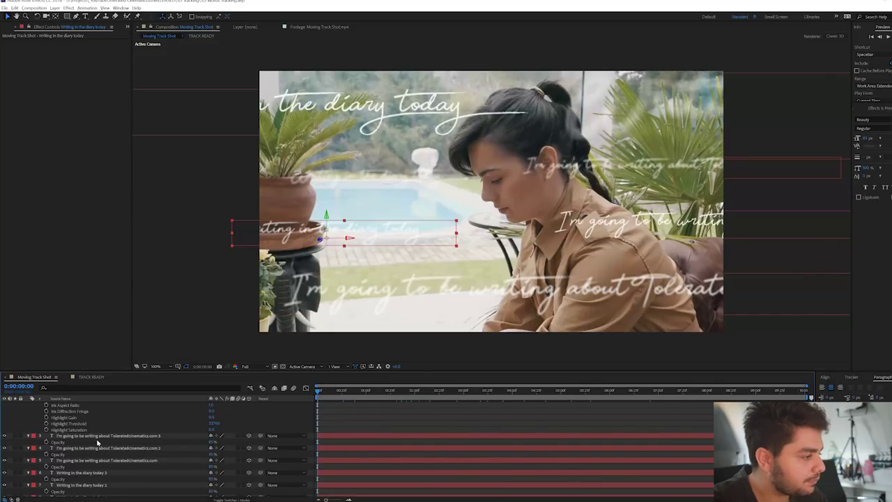
{"action": "key", "text": "ctrl+a"}
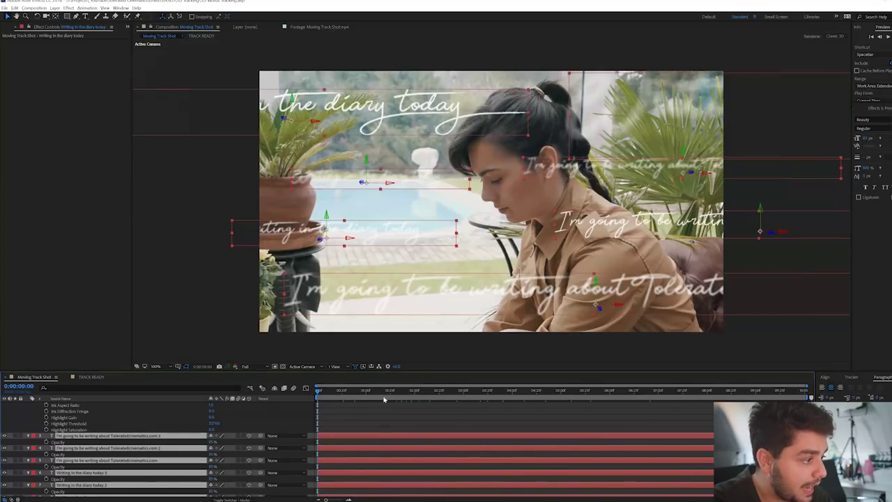
{"action": "key", "text": "p"}
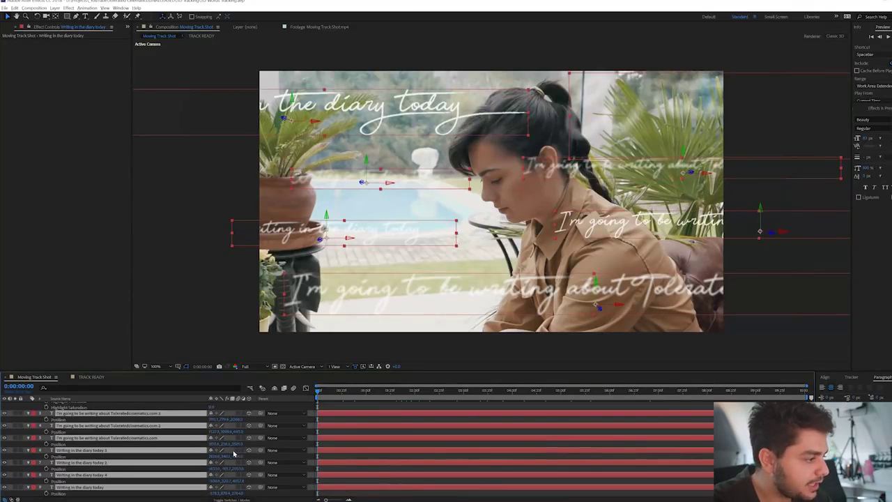
{"action": "left_click", "coordinate": [46, 419]}
At 0:00:05:37, move all seven text layers closer to the camera in Z and preview the animation.
{"action": "left_click_drag", "start_coordinate": [354, 393], "coordinate": [597, 406]}
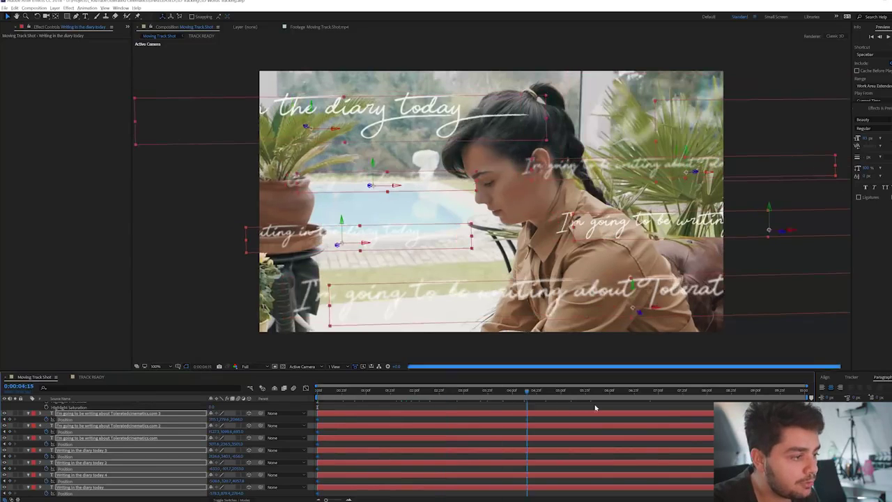
{"action": "left_click_drag", "start_coordinate": [237, 420], "coordinate": [41, 421]}
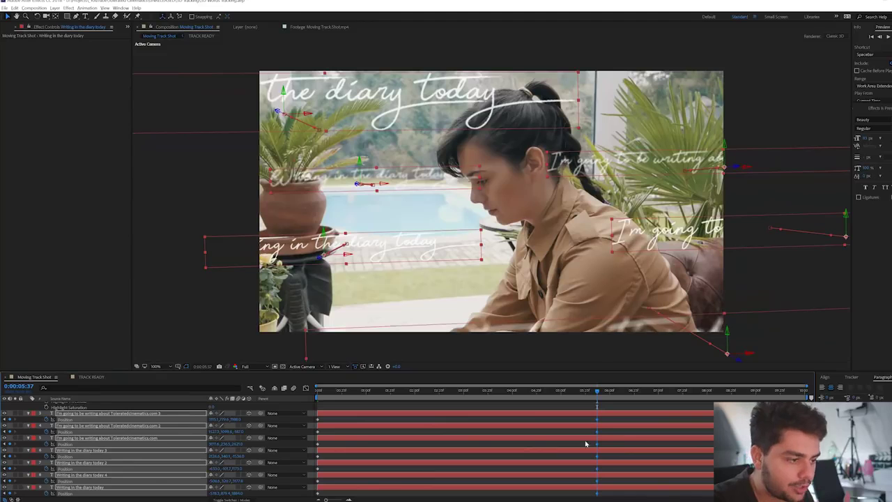
{"action": "mouse_move", "coordinate": [597, 423]}
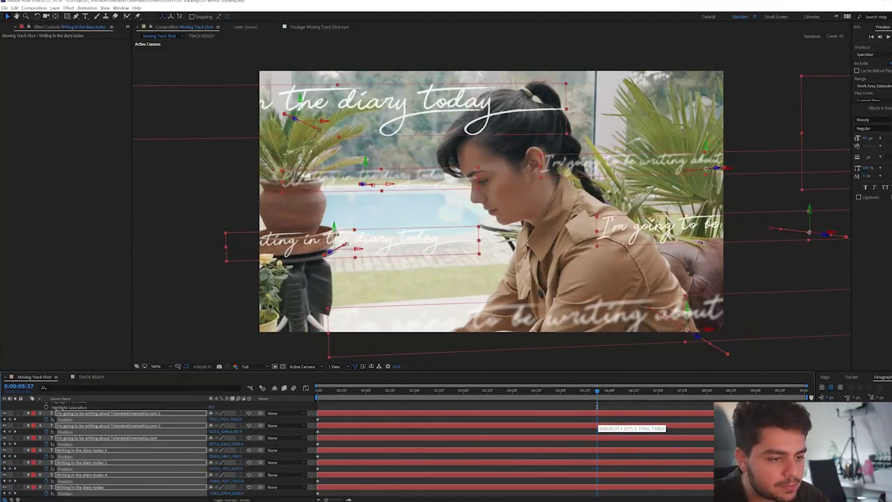
{"action": "key", "text": "space"}
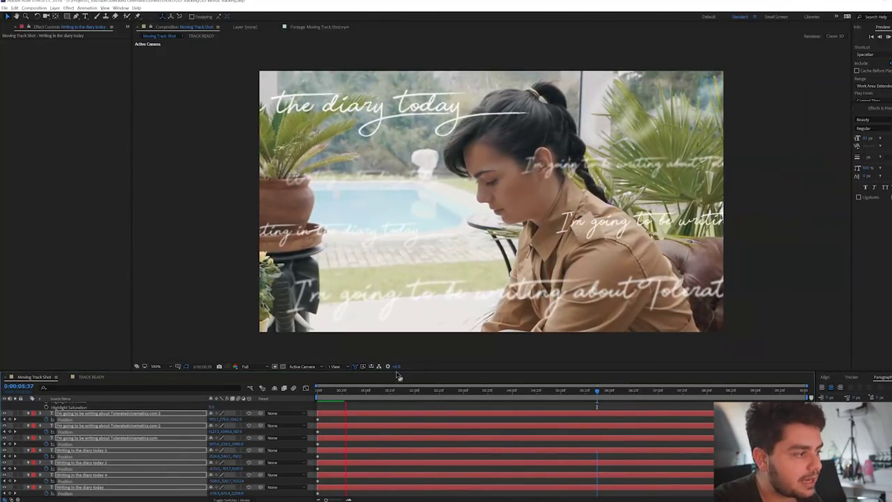
At about 0:00:00:31, find the TC_ animation presets and apply a text write-on preset to the seven selected text layers.
{"action": "left_click", "coordinate": [348, 391]}
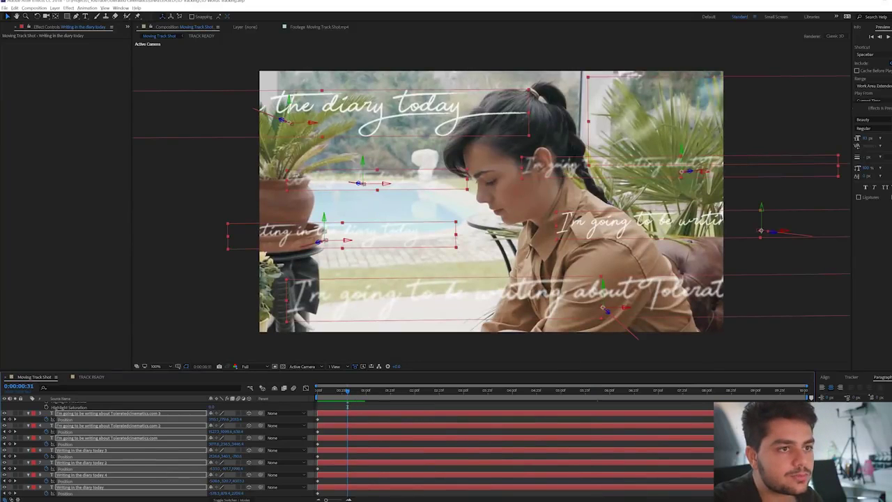
{"action": "left_click", "coordinate": [859, 109]}
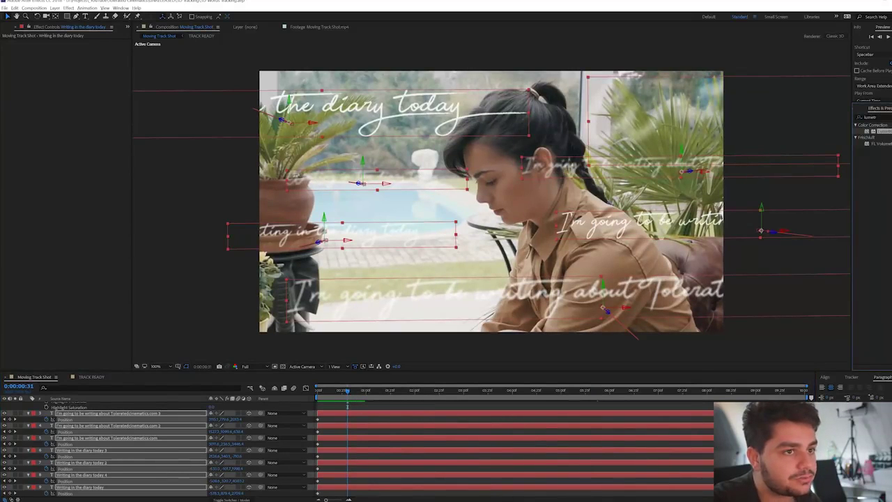
{"action": "left_click", "coordinate": [891, 117]}
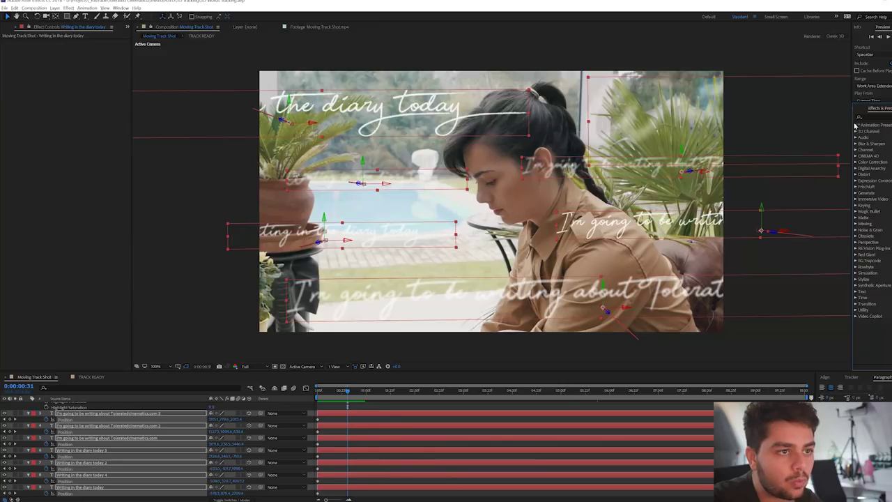
{"action": "left_click", "coordinate": [864, 117]}
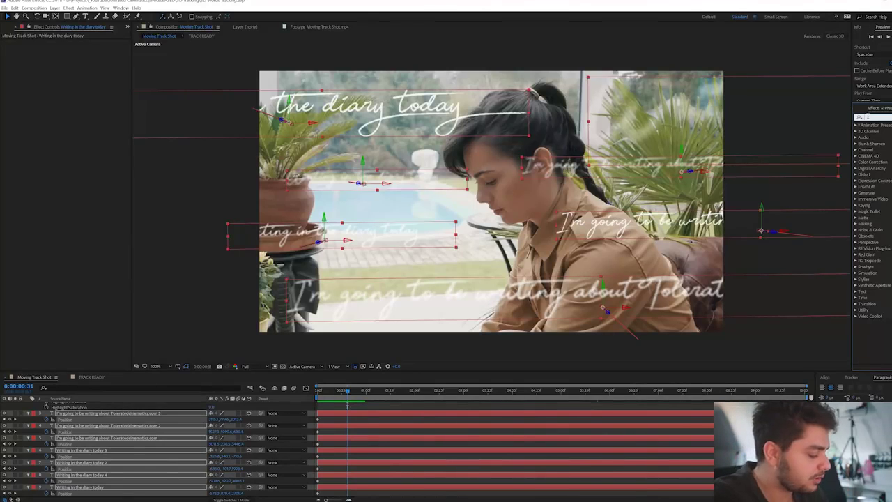
{"action": "type", "text": "tc"}
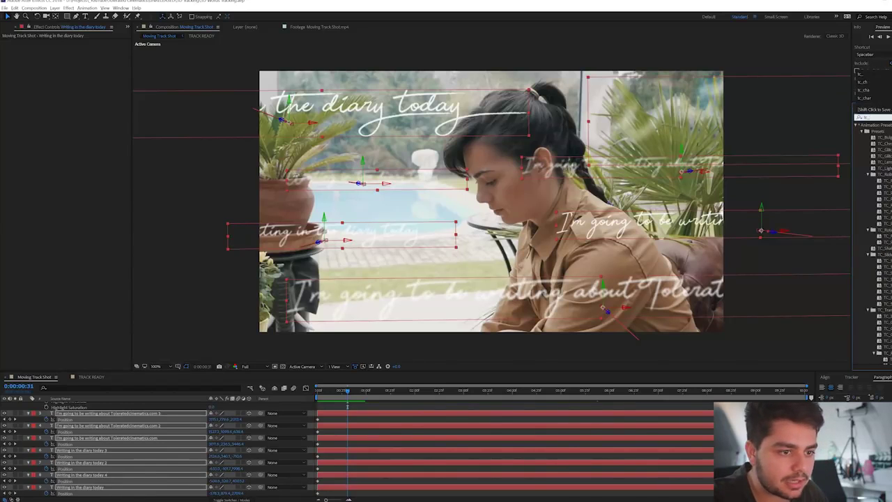
{"action": "scroll", "coordinate": [886, 332], "scroll_direction": "down", "scroll_amount": 5}
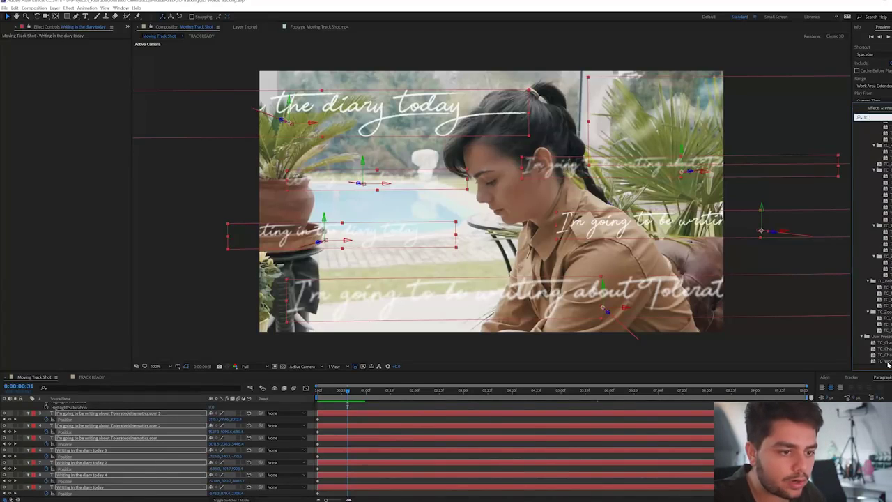
{"action": "left_click_drag", "start_coordinate": [888, 363], "coordinate": [614, 482]}
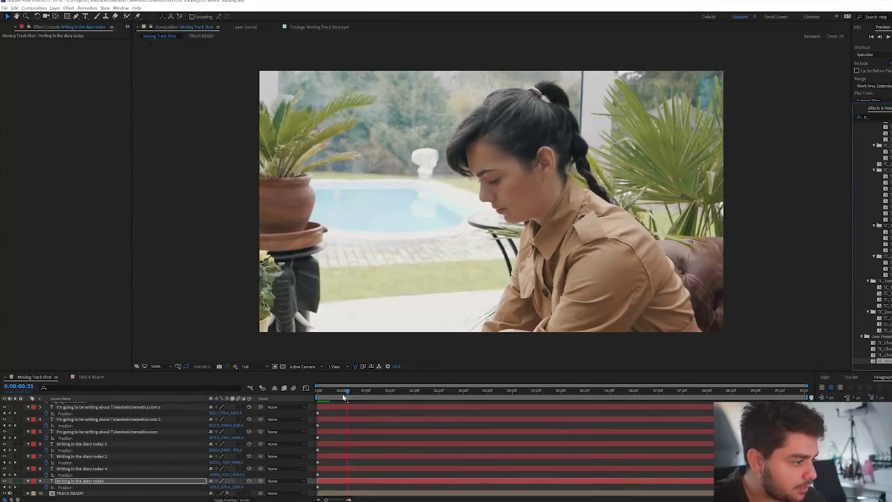
Slide six of the text layers earlier in time by different amounts to stagger their write-on animations, leaving "Toleratedcinematics.com 3" in place.
{"action": "left_click", "coordinate": [343, 395]}
{"action": "left_click", "coordinate": [320, 482]}
{"action": "left_click", "coordinate": [361, 470]}
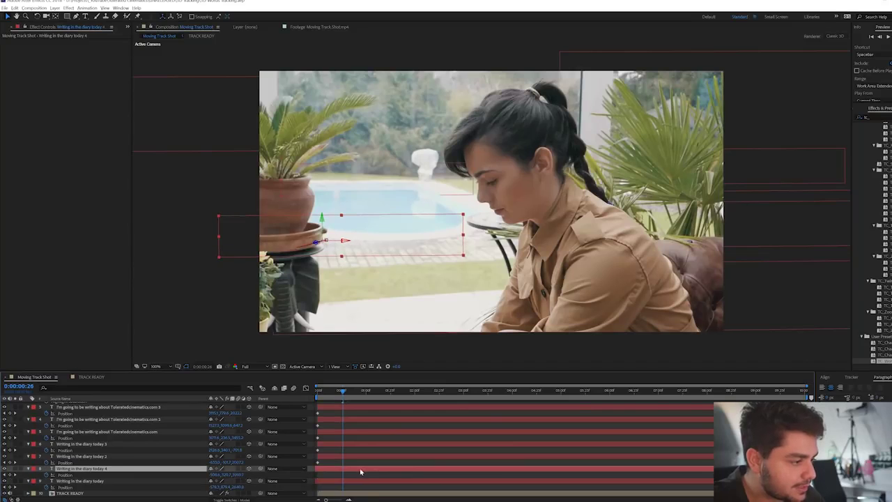
{"action": "left_click", "coordinate": [418, 457]}
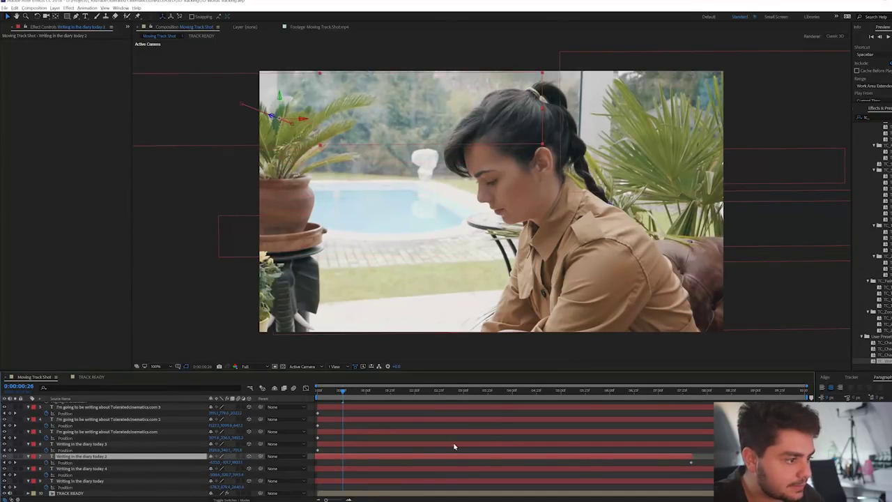
{"action": "left_click", "coordinate": [490, 444]}
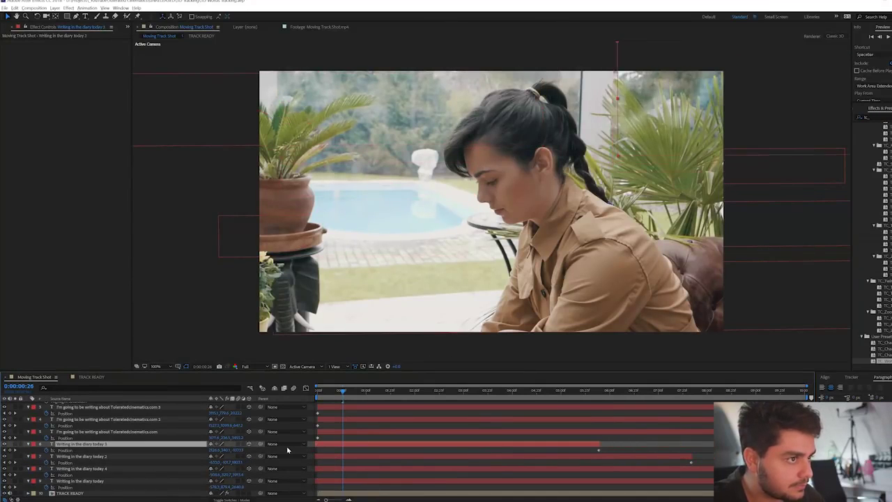
{"action": "left_click", "coordinate": [516, 434]}
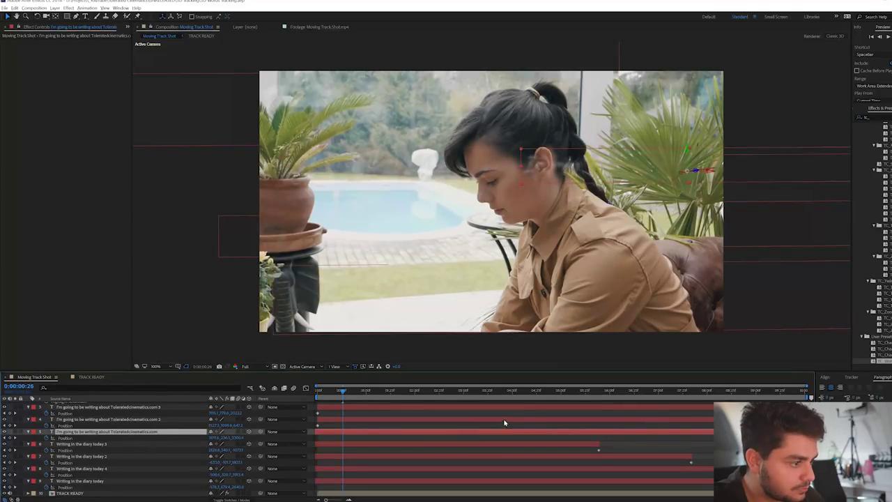
{"action": "left_click_drag", "start_coordinate": [504, 420], "coordinate": [400, 424]}
Scrub through and preview the shot to check the staggered text animations.
{"action": "left_click_drag", "start_coordinate": [341, 392], "coordinate": [392, 400]}
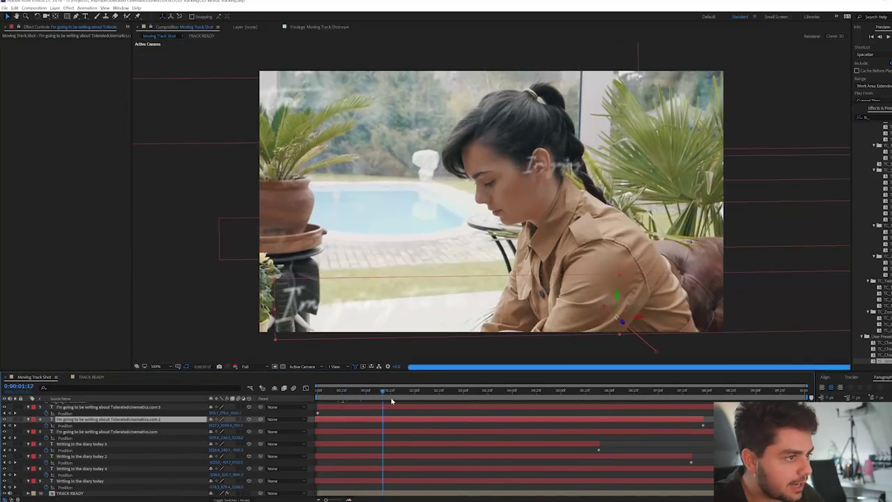
{"action": "key", "text": "space"}
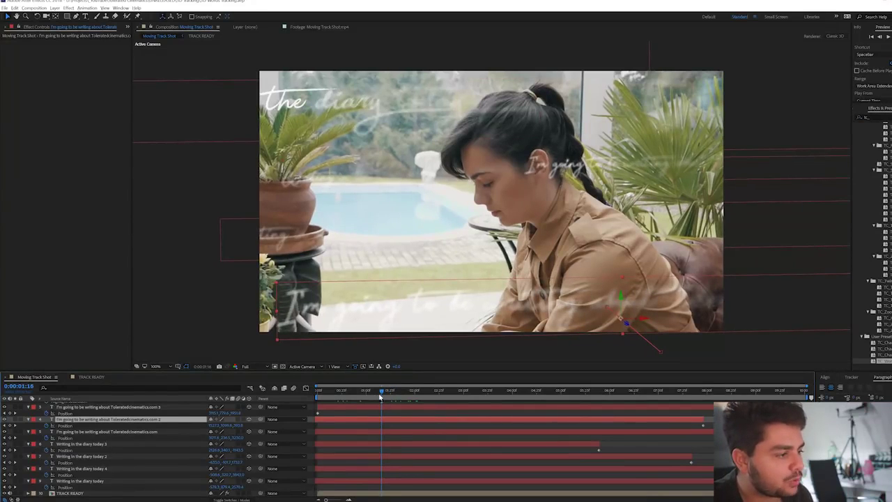
{"action": "left_click_drag", "start_coordinate": [382, 393], "coordinate": [581, 405]}
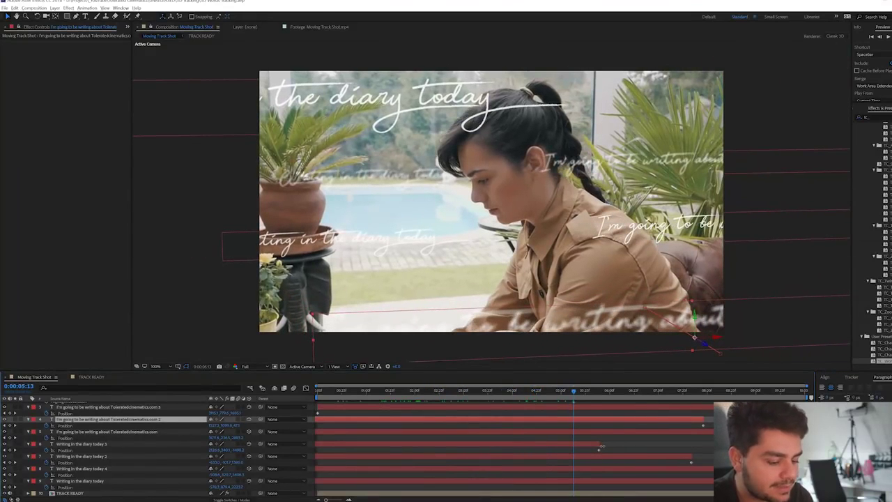
{"action": "key", "text": "space"}
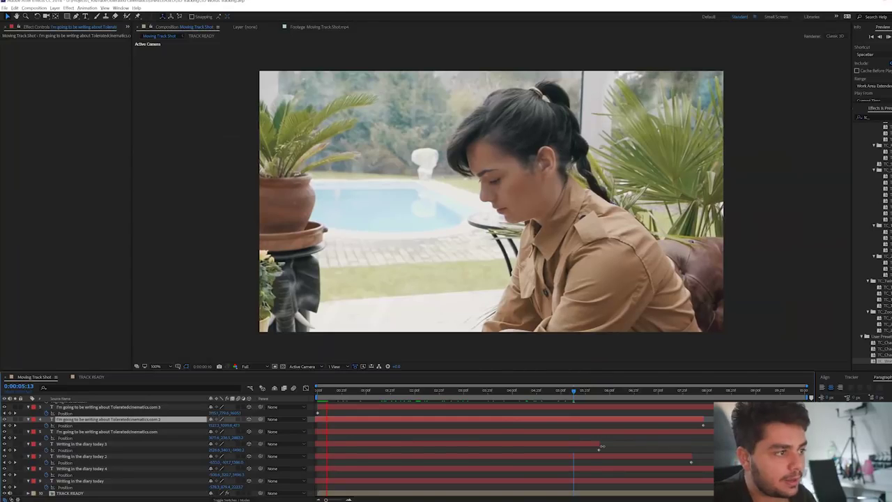
{"action": "left_click", "coordinate": [471, 395]}
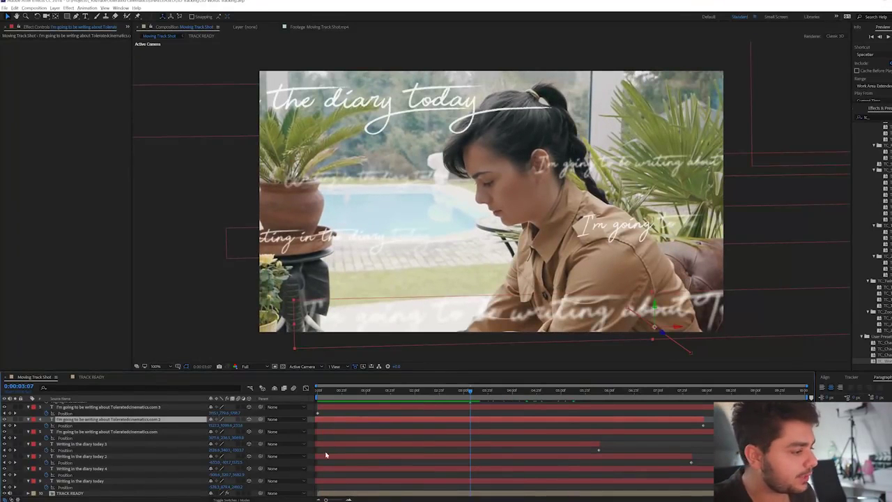
Delete all seven text layers, keeping the tracker camera, the track null and the footage.
{"action": "left_click", "coordinate": [343, 482]}
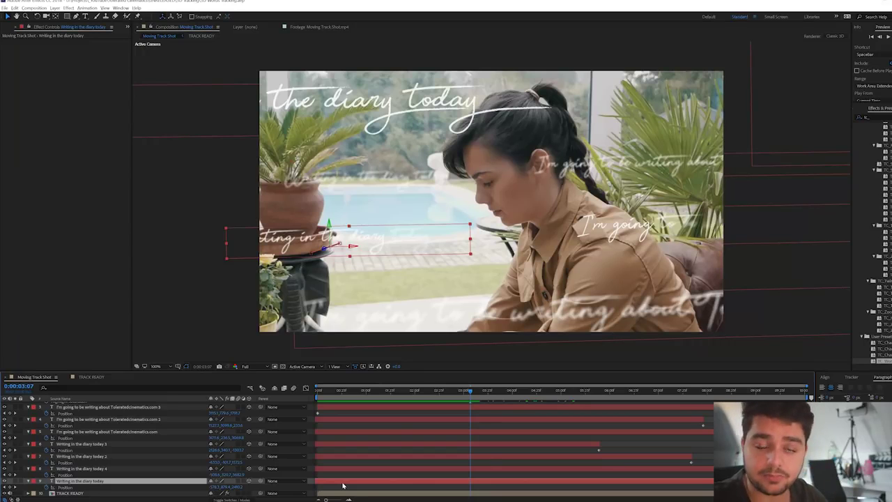
{"action": "scroll", "coordinate": [361, 471], "scroll_direction": "up", "scroll_amount": 3}
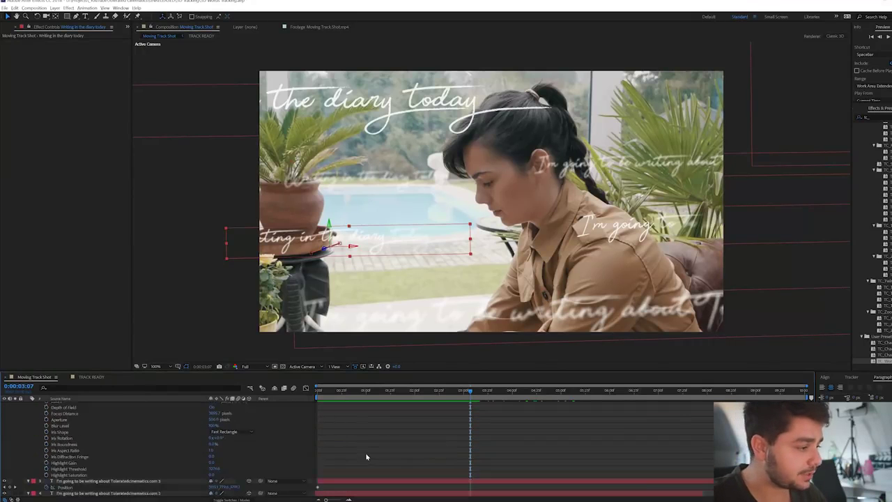
{"action": "scroll", "coordinate": [368, 454], "scroll_direction": "down", "scroll_amount": 3}
{"action": "key", "text": "ctrl+a"}
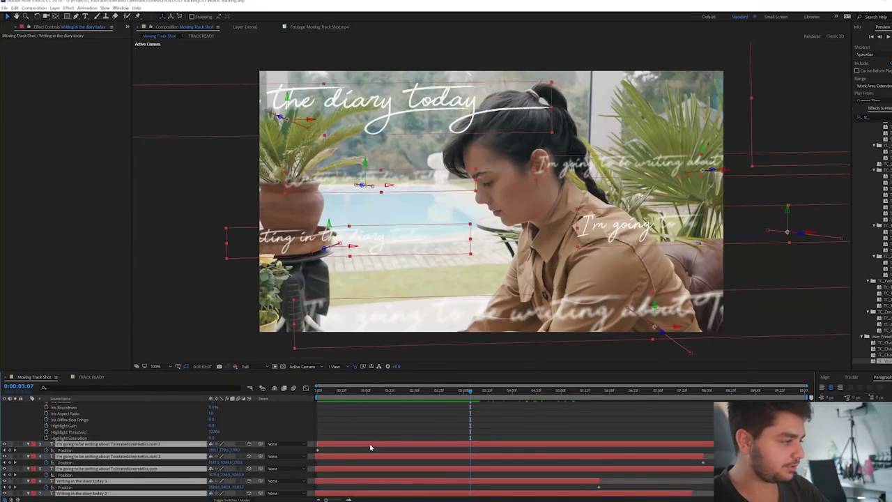
{"action": "key", "text": "Delete"}
{"action": "scroll", "coordinate": [361, 444], "scroll_direction": "up", "scroll_amount": 1}
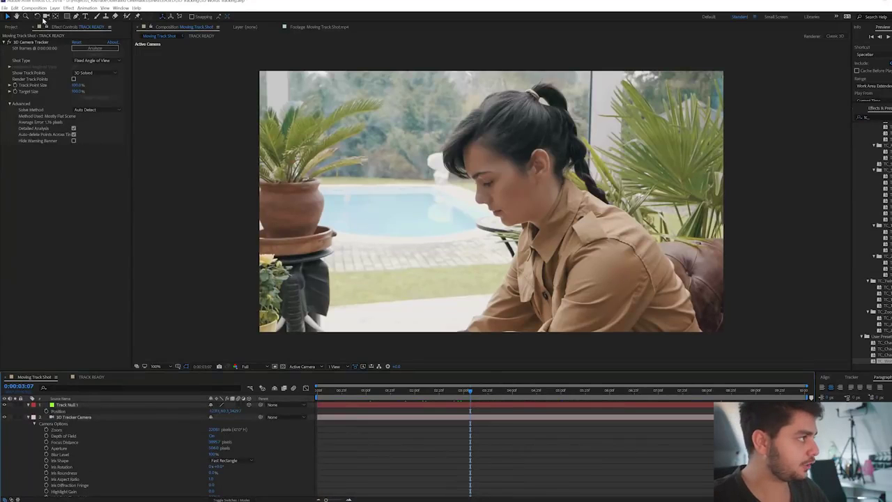
Create a white comp-sized solid layer named "Particles".
{"action": "left_click", "coordinate": [54, 8]}
{"action": "mouse_move", "coordinate": [84, 15]}
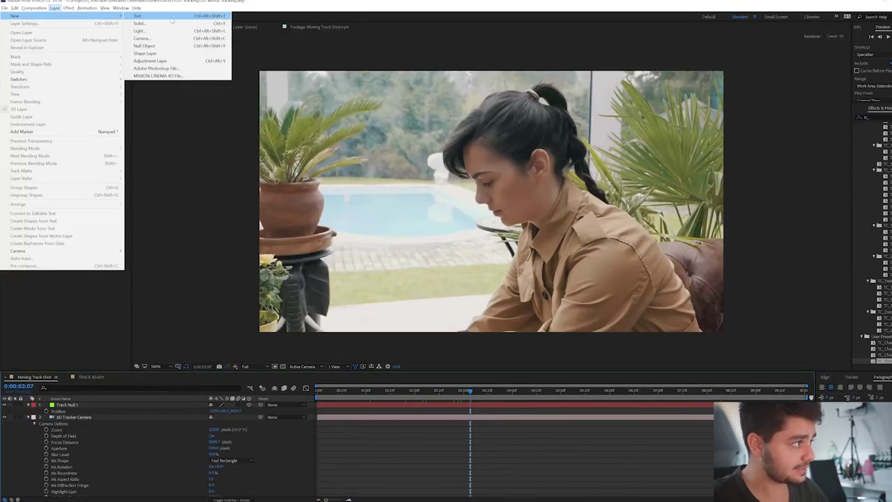
{"action": "left_click", "coordinate": [167, 24]}
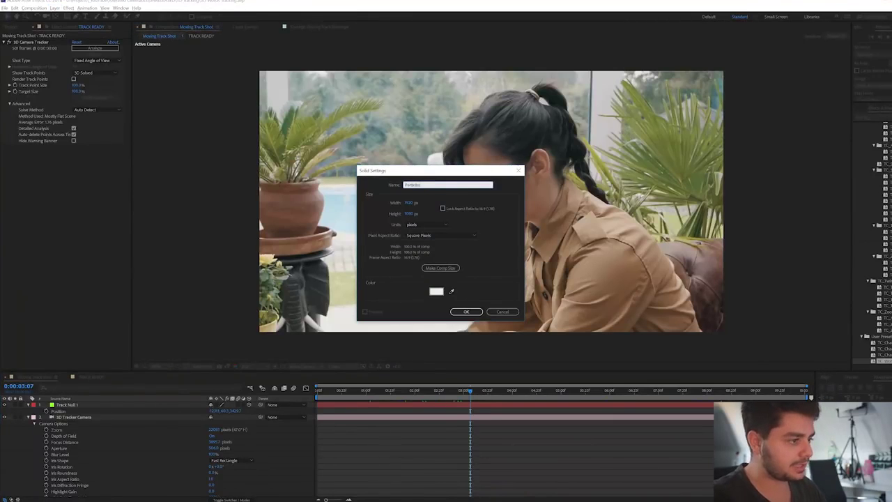
{"action": "key", "text": "Return"}
Apply the RG Trapcode Particular effect to the Particles solid and check the particles at different times, ending at 0:00:03:06.
{"action": "left_click", "coordinate": [68, 8]}
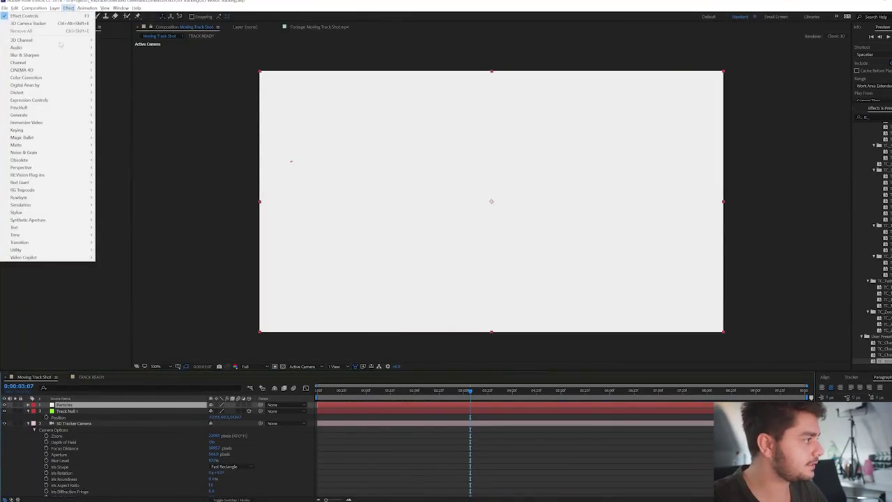
{"action": "mouse_move", "coordinate": [32, 190]}
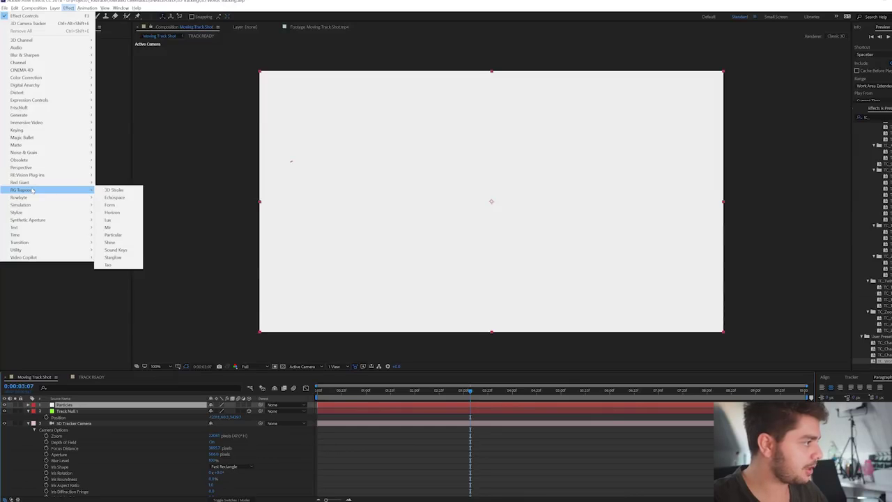
{"action": "left_click", "coordinate": [115, 235]}
{"action": "left_click", "coordinate": [426, 392]}
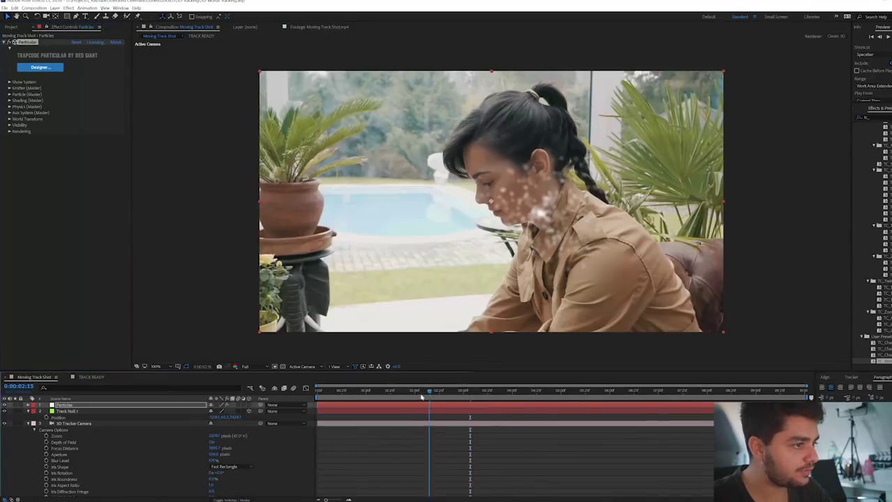
{"action": "left_click", "coordinate": [468, 390]}
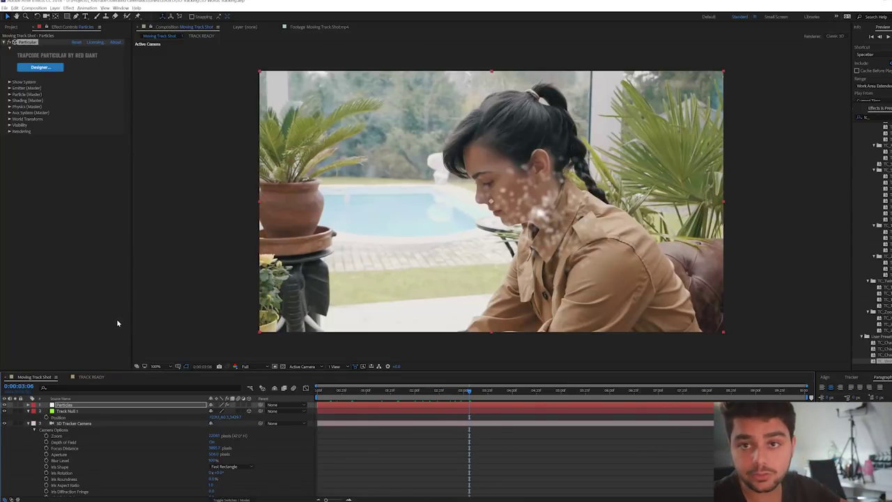
Set the Particular emitter type to Box, its velocity to 0 and its XYZ-linked emitter size to 5000.
{"action": "left_click", "coordinate": [9, 88]}
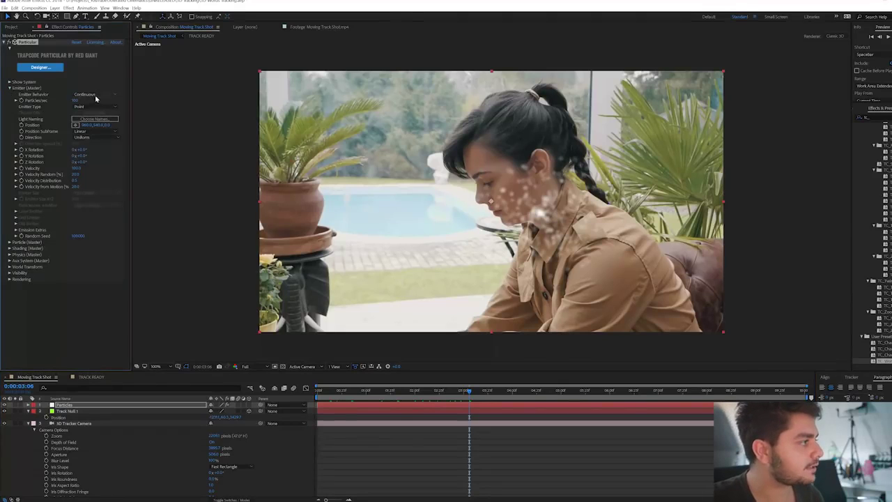
{"action": "left_click", "coordinate": [87, 108]}
{"action": "left_click", "coordinate": [88, 124]}
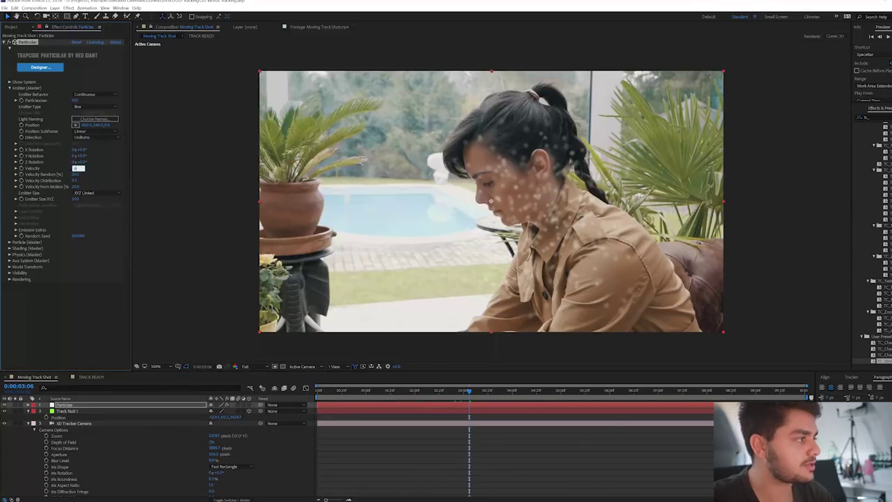
{"action": "left_click", "coordinate": [75, 168]}
{"action": "type", "text": "0"}
{"action": "key", "text": "Return"}
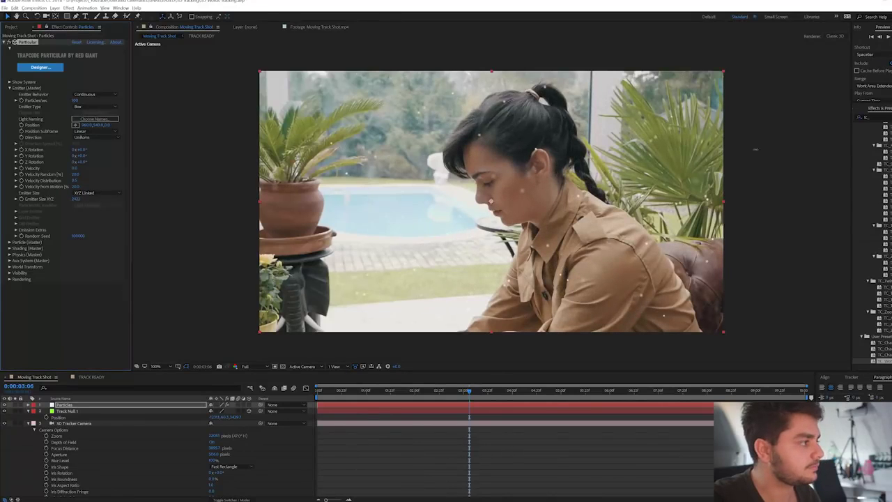
{"action": "left_click", "coordinate": [76, 199]}
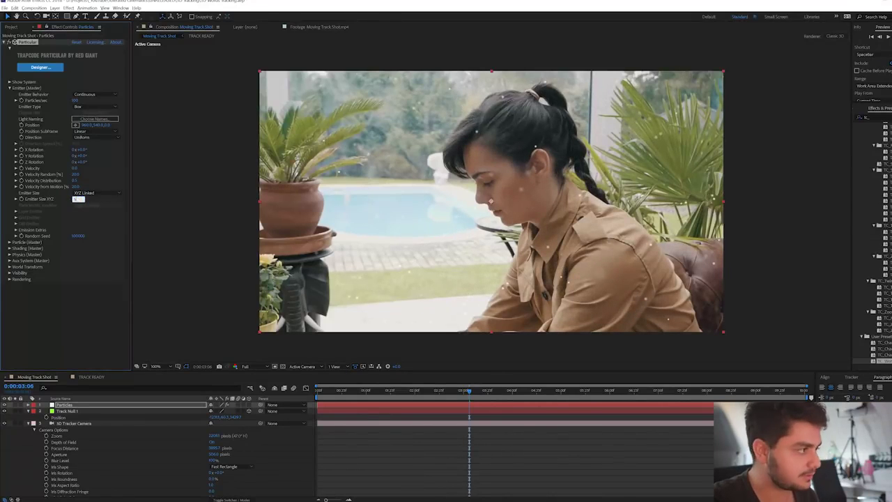
{"action": "key", "text": "Return"}
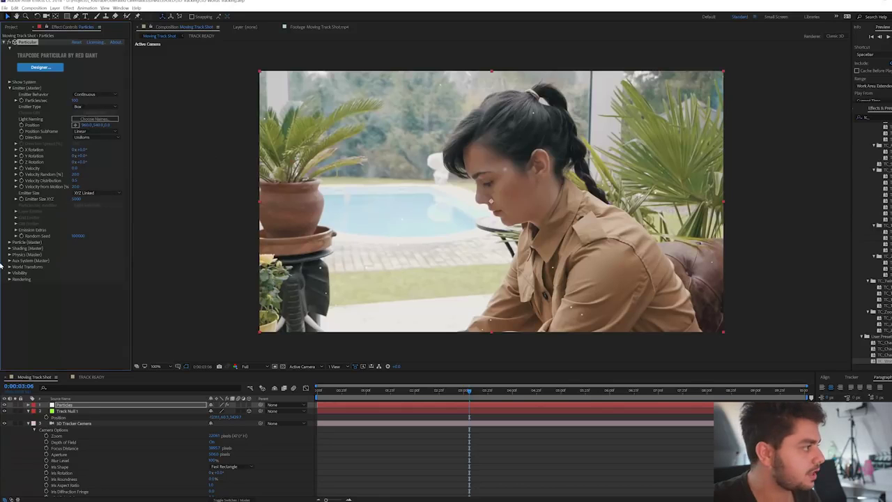
In Particular's particle settings, set the size randomness to 100% and the particle life to 5 seconds.
{"action": "left_click", "coordinate": [10, 242]}
{"action": "scroll", "coordinate": [11, 244], "scroll_direction": "down", "scroll_amount": 1}
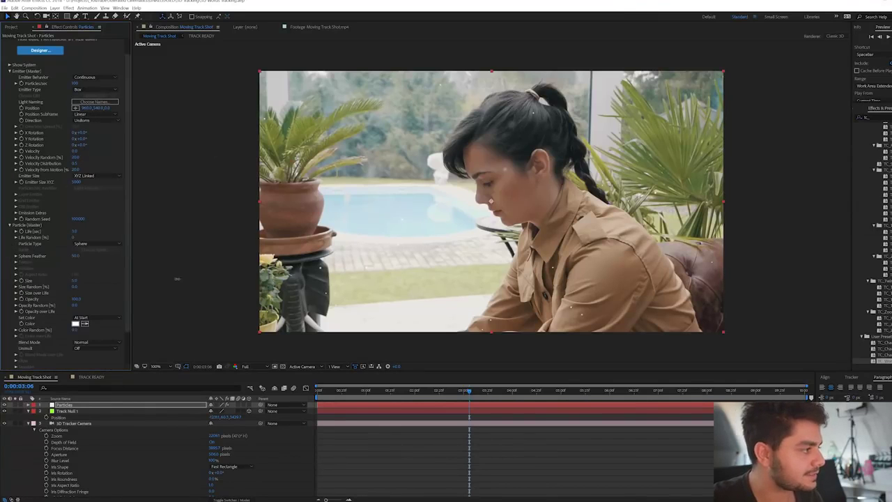
{"action": "left_click", "coordinate": [75, 230]}
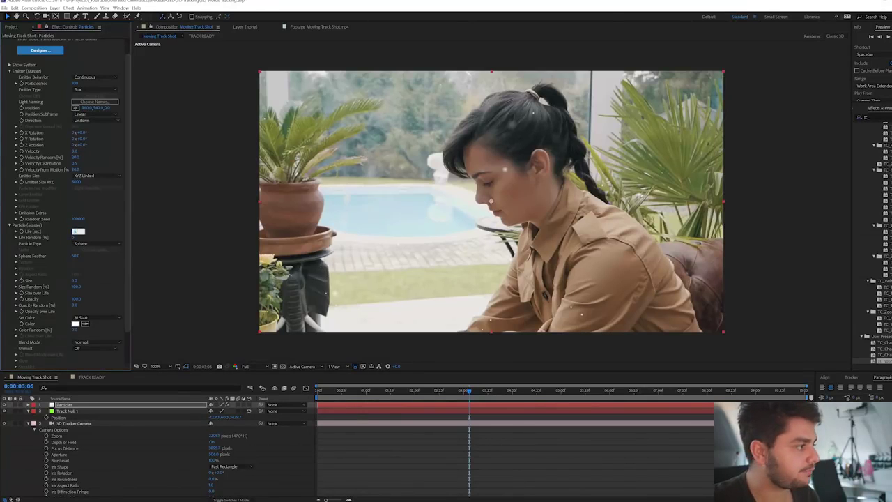
{"action": "type", "text": "5"}
{"action": "key", "text": "Return"}
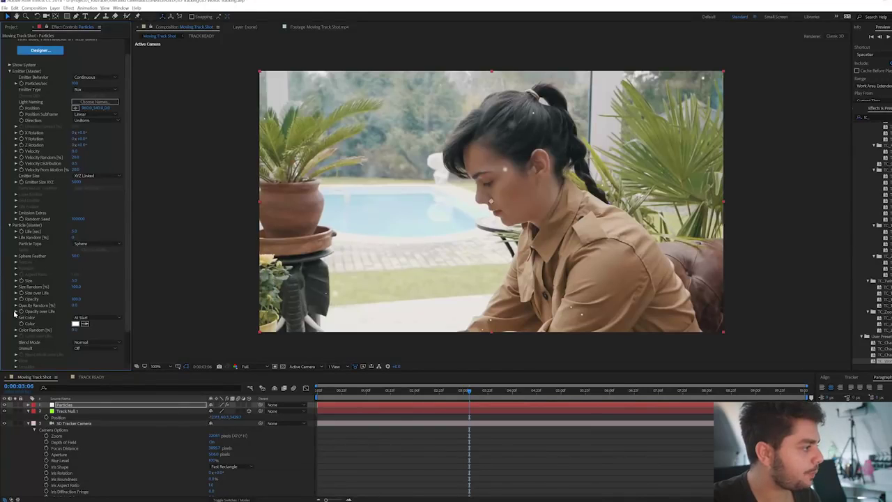
Apply the trapezoid fade-in, fade-out preset to Particular's Opacity over Life curve and preview the particles.
{"action": "left_click", "coordinate": [16, 312]}
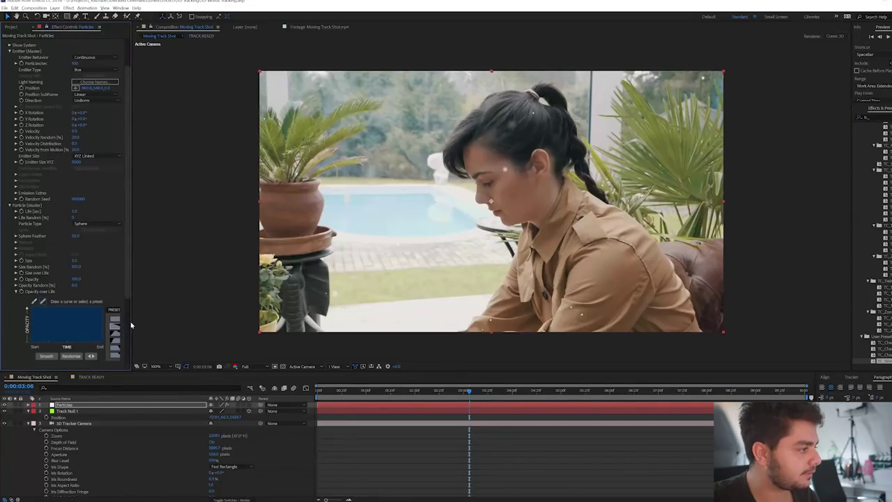
{"action": "left_click_drag", "start_coordinate": [131, 322], "coordinate": [188, 322]}
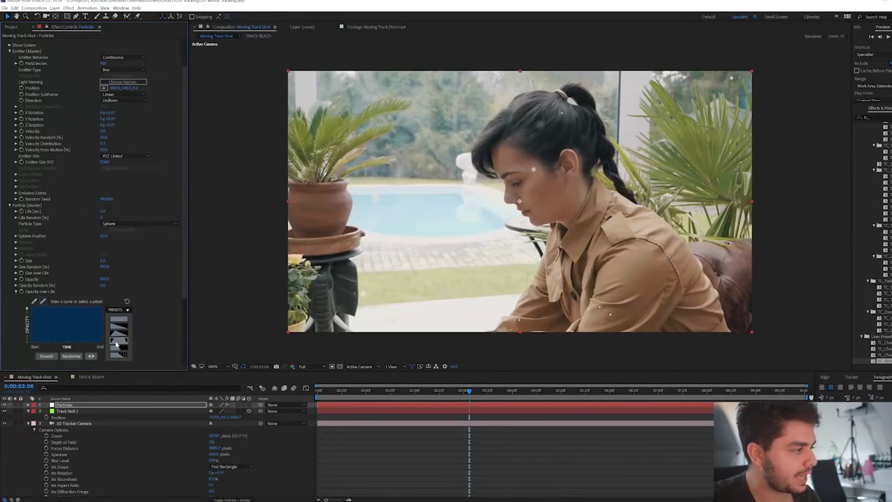
{"action": "left_click", "coordinate": [118, 341]}
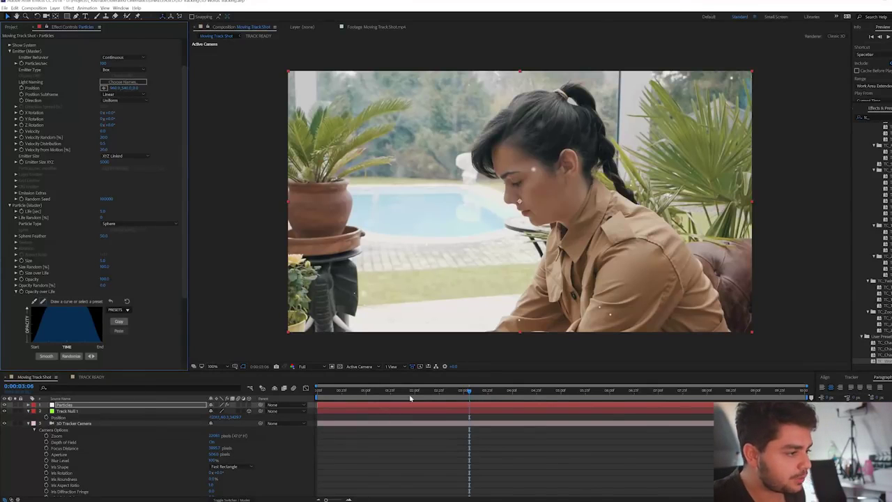
{"action": "key", "text": "space"}
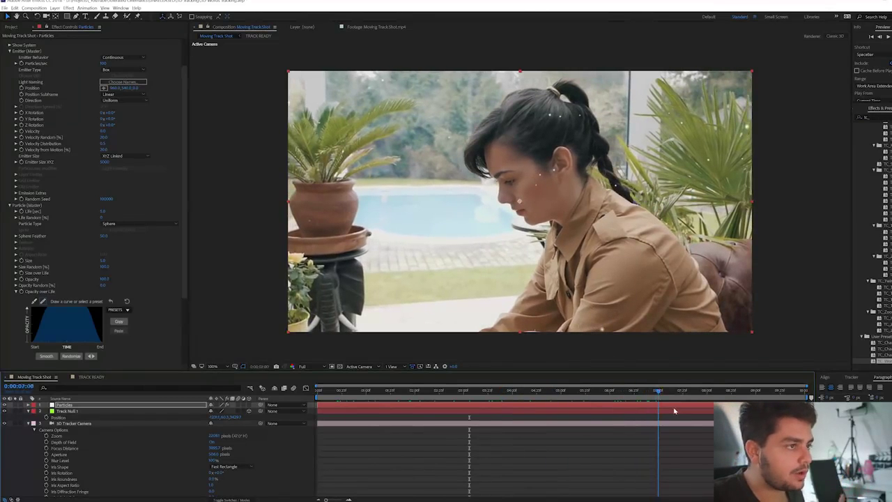
{"action": "key", "text": "space"}
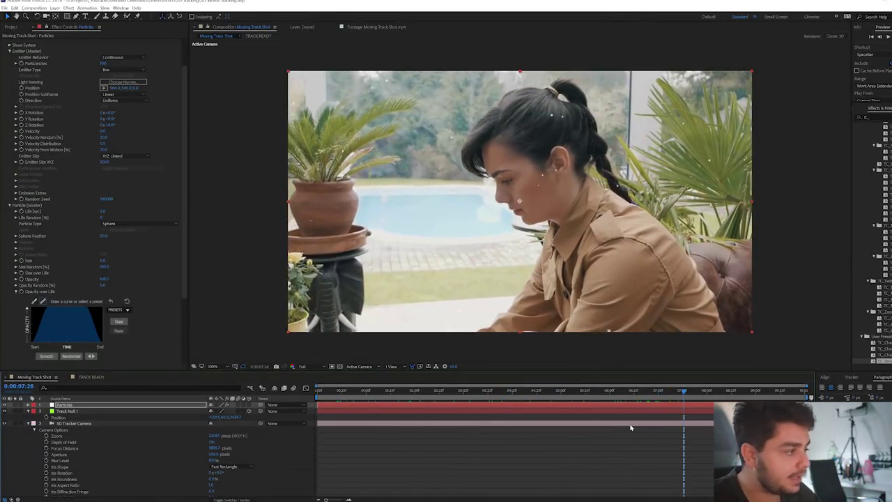
Create a new composition named "Text Particles" with the default settings.
{"action": "left_click", "coordinate": [12, 27]}
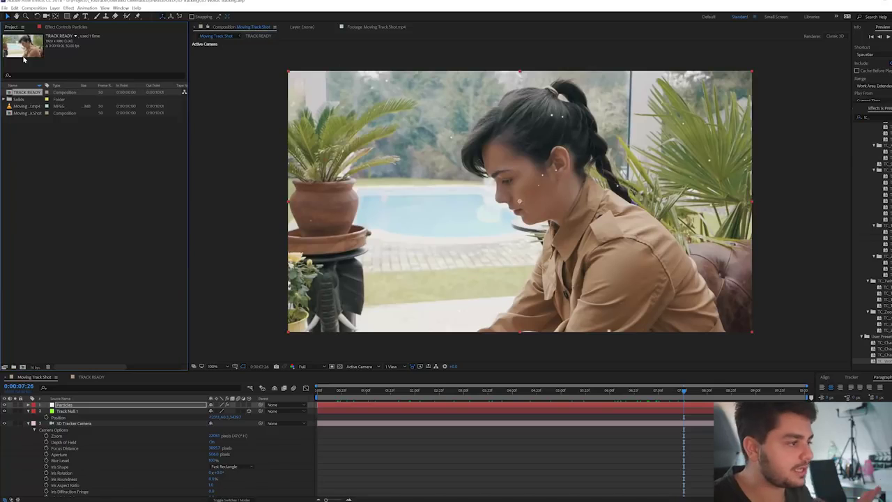
{"action": "left_click", "coordinate": [32, 8]}
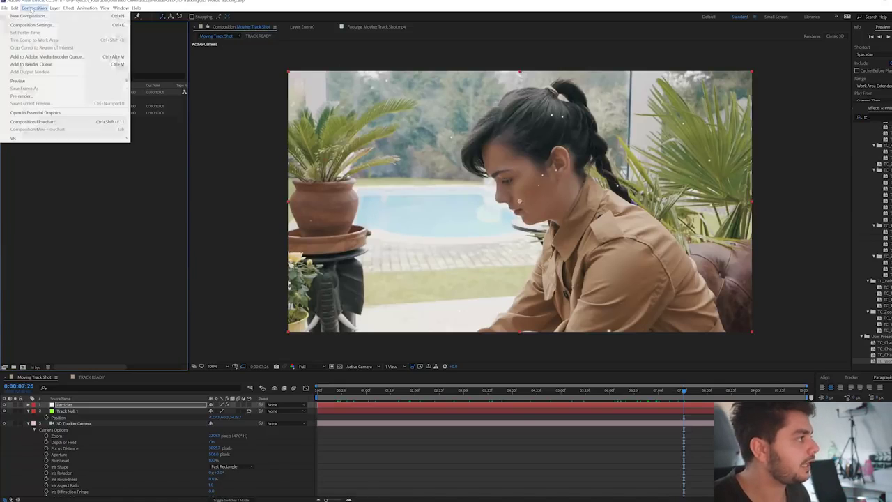
{"action": "left_click", "coordinate": [36, 16]}
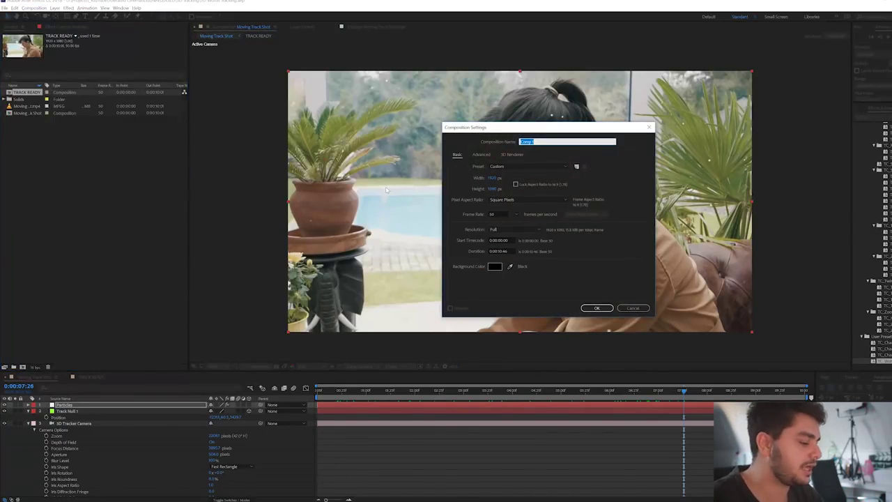
{"action": "type", "text": "Bext Particl"}
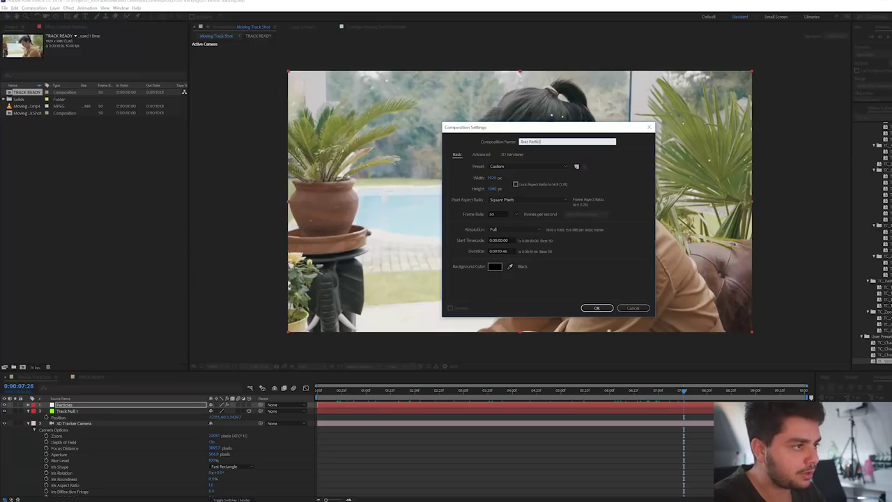
{"action": "type", "text": "es"}
{"action": "key", "text": "Return"}
Add the text "Writing in the diary today" to the Text Particles composition and centre it horizontally and vertically.
{"action": "key", "text": "ctrl+t"}
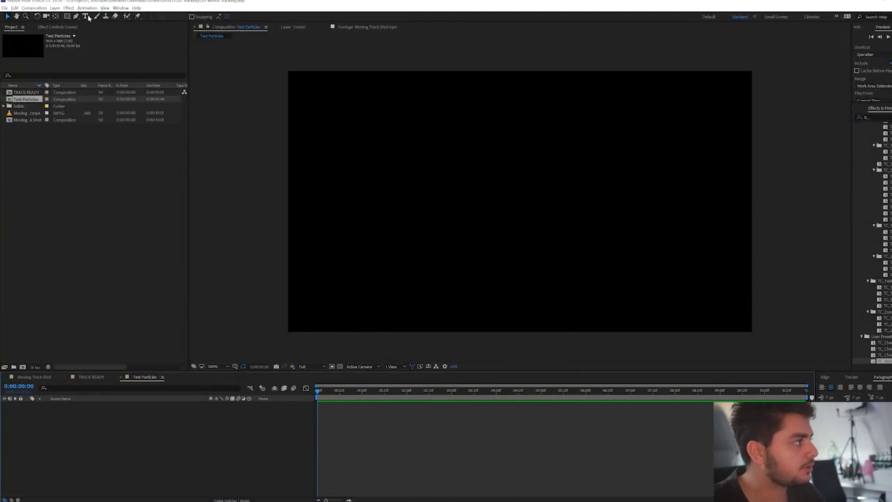
{"action": "left_click", "coordinate": [428, 188]}
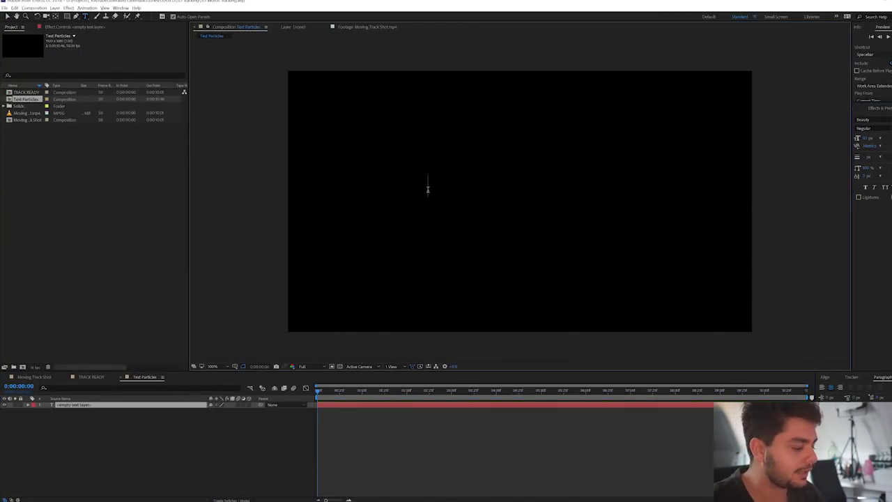
{"action": "type", "text": "Writing i"}
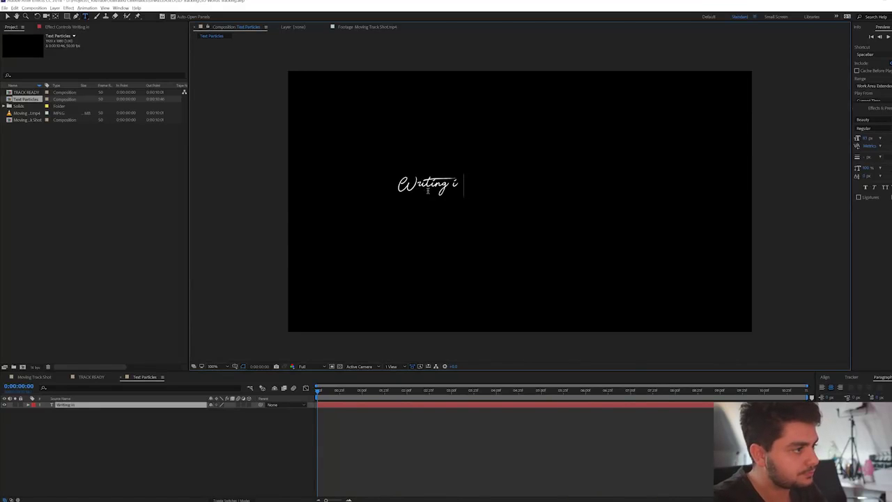
{"action": "type", "text": "n the diary today"}
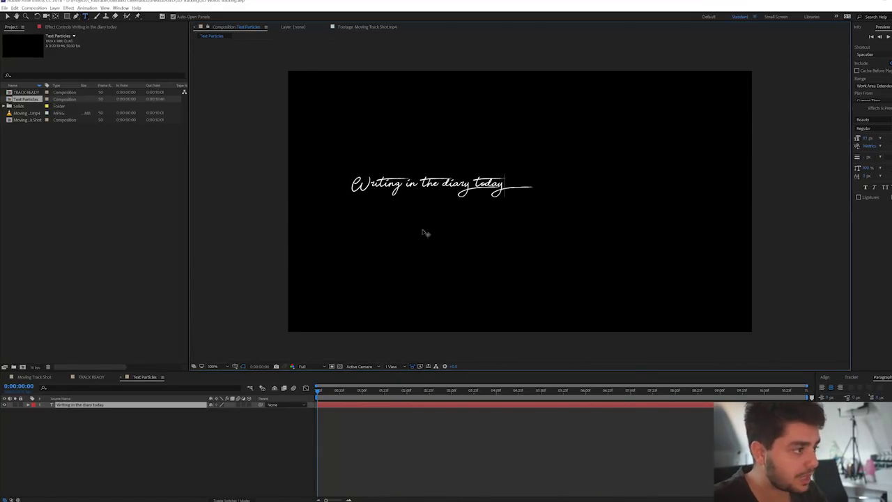
{"action": "left_click", "coordinate": [507, 402]}
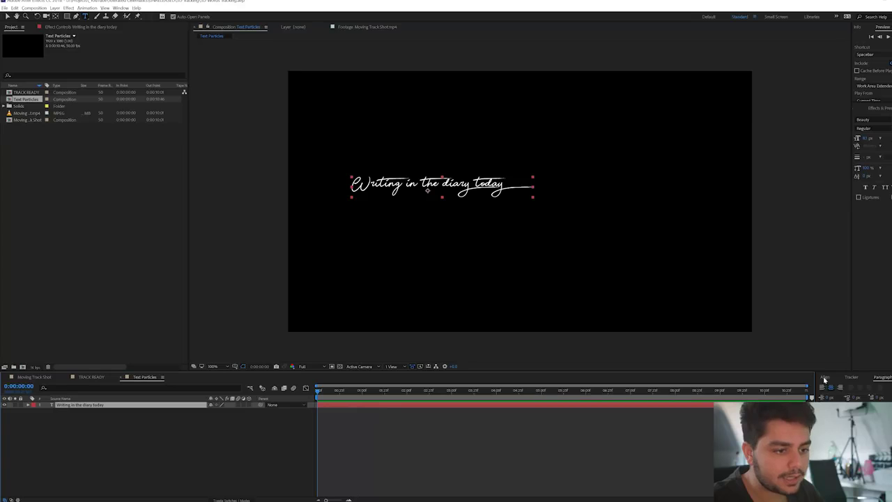
{"action": "left_click", "coordinate": [825, 377]}
{"action": "left_click", "coordinate": [835, 396]}
{"action": "left_click", "coordinate": [872, 395]}
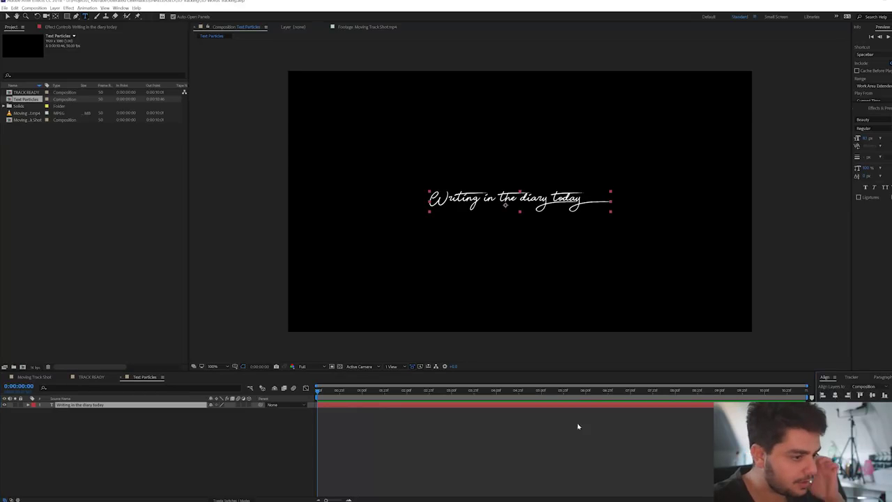
Split the "Writing in the diary today" layer at 0:00:00:01 so the first part lasts one frame.
{"action": "left_click", "coordinate": [349, 500]}
{"action": "left_click", "coordinate": [348, 500]}
{"action": "left_click", "coordinate": [349, 499]}
{"action": "left_click", "coordinate": [349, 500]}
{"action": "key", "text": "Page_Down"}
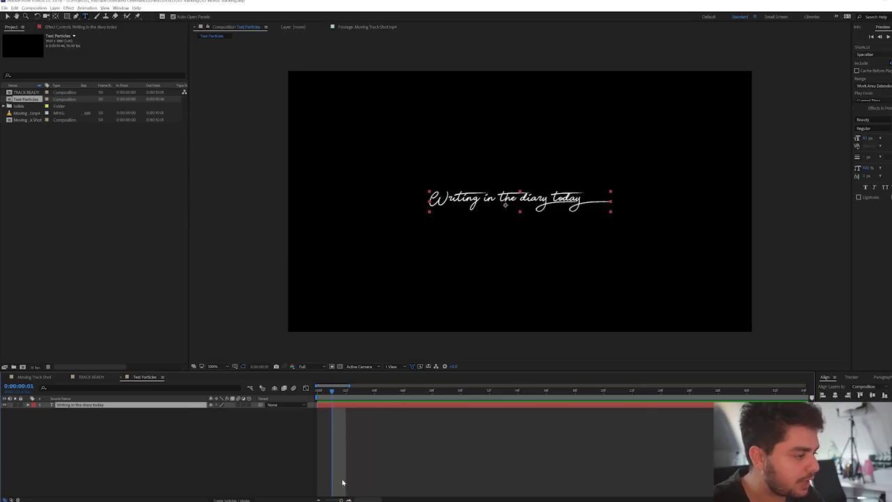
{"action": "key", "text": "ctrl+d"}
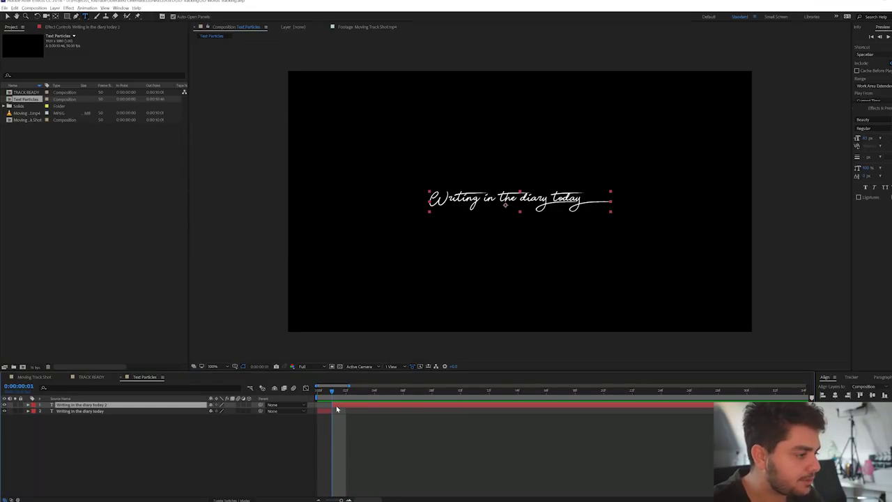
{"action": "right_click", "coordinate": [337, 409]}
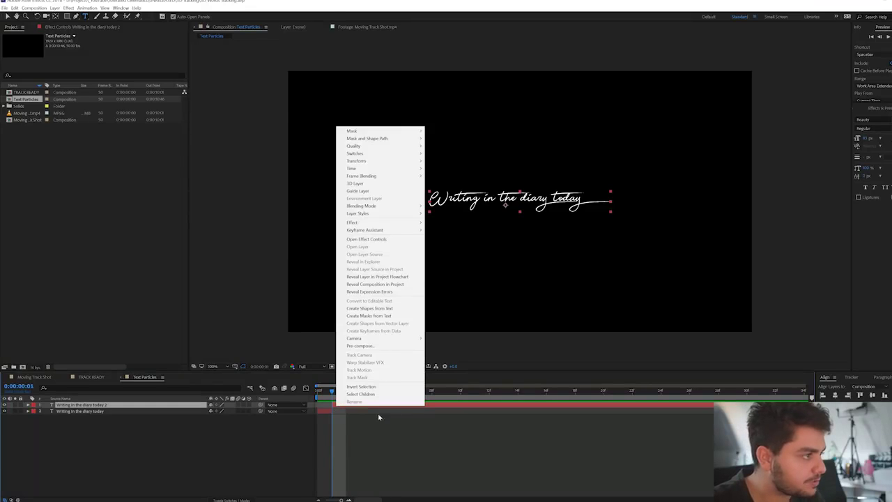
{"action": "left_click", "coordinate": [428, 404]}
{"action": "left_click", "coordinate": [14, 7]}
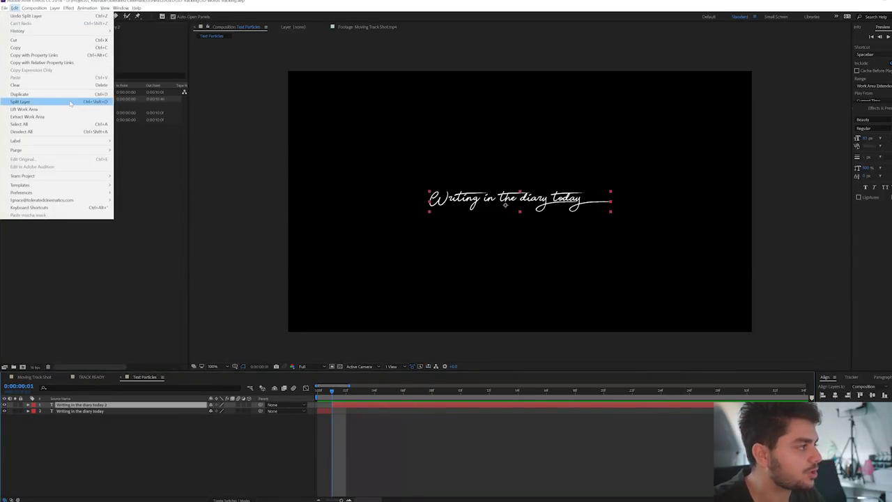
{"action": "left_click", "coordinate": [352, 408]}
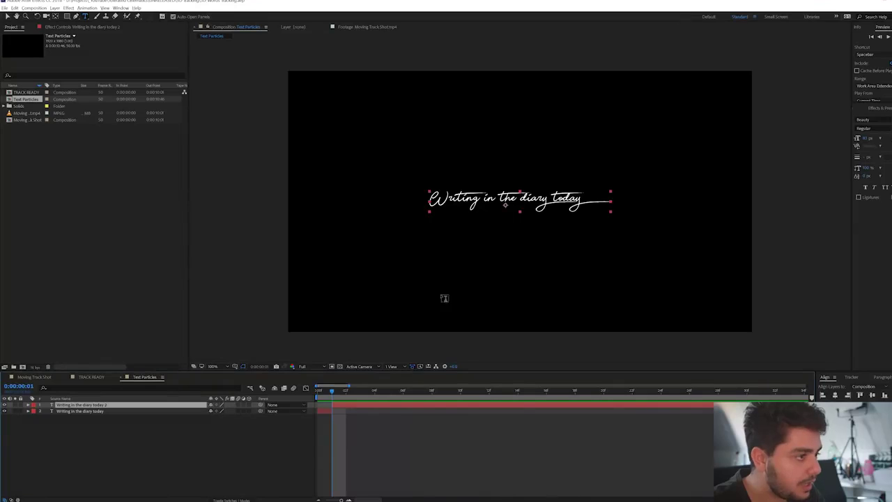
Replace the text of the second, split-off layer with "I've visited an amazing website".
{"action": "key", "text": "ctrl+t"}
{"action": "left_click", "coordinate": [489, 200]}
{"action": "key", "text": "ctrl+a"}
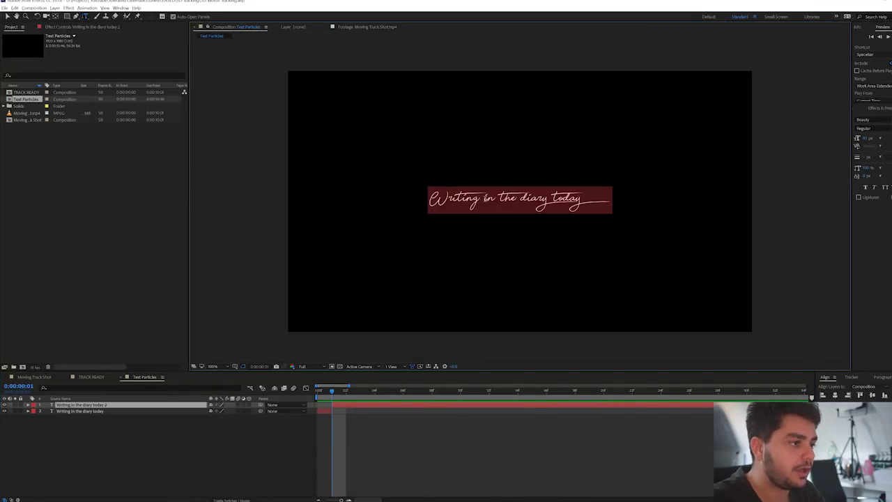
{"action": "type", "text": "I've"}
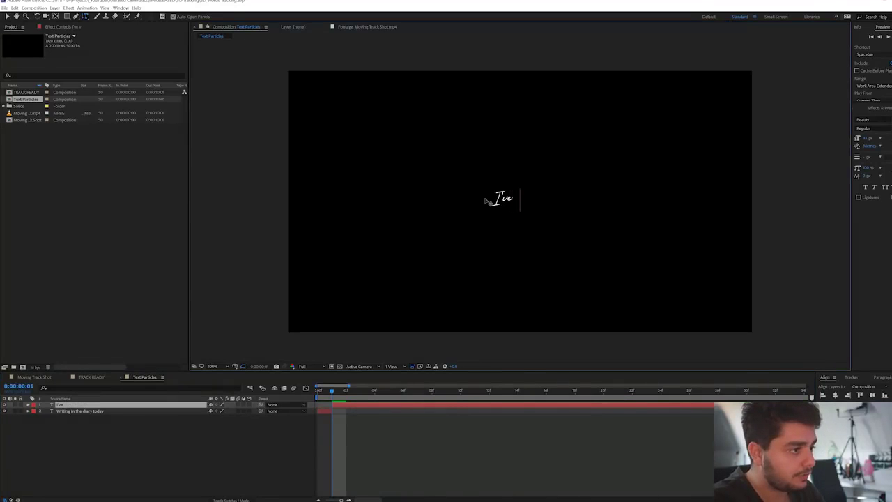
{"action": "type", "text": " visited an ama"}
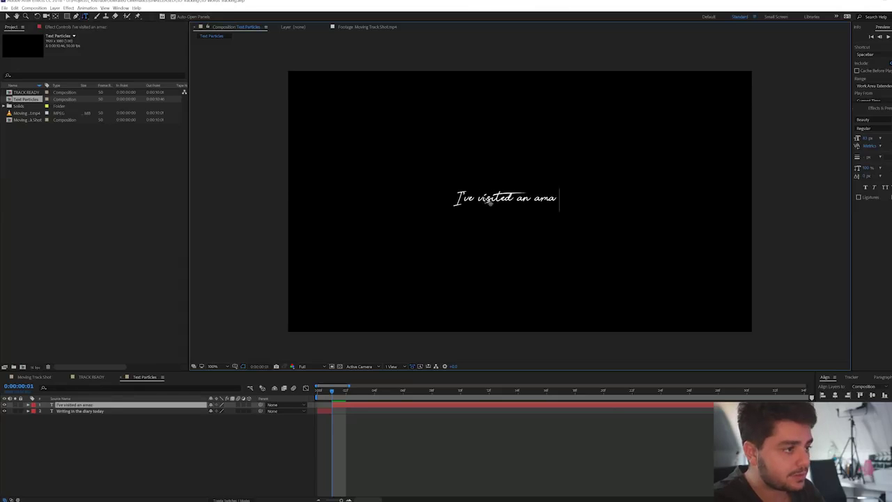
{"action": "type", "text": "zing website"}
{"action": "key", "text": "Escape"}
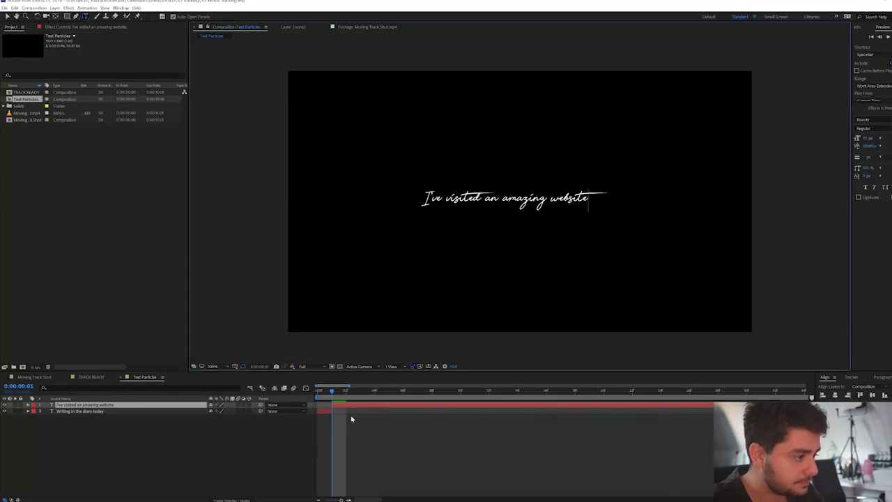
Split the website text layer at 0:00:00:02 and change the new part's text to "Toleratedcinematics.com".
{"action": "key", "text": "Page_Down"}
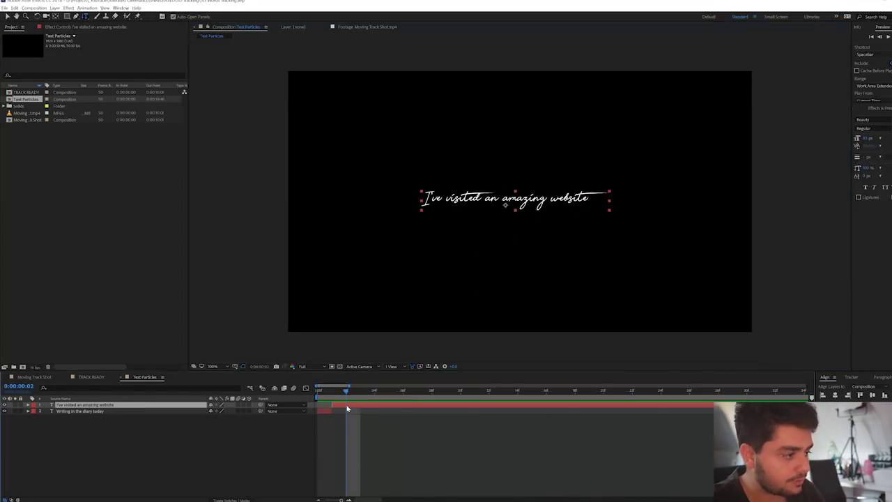
{"action": "key", "text": "ctrl+shift+d"}
{"action": "double_click", "coordinate": [482, 206]}
{"action": "type", "text": "To"}
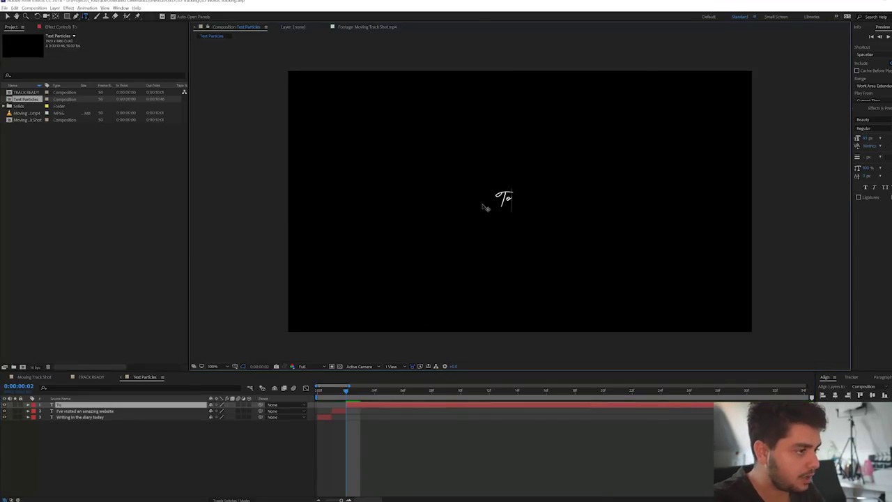
{"action": "type", "text": "leratedcie"}
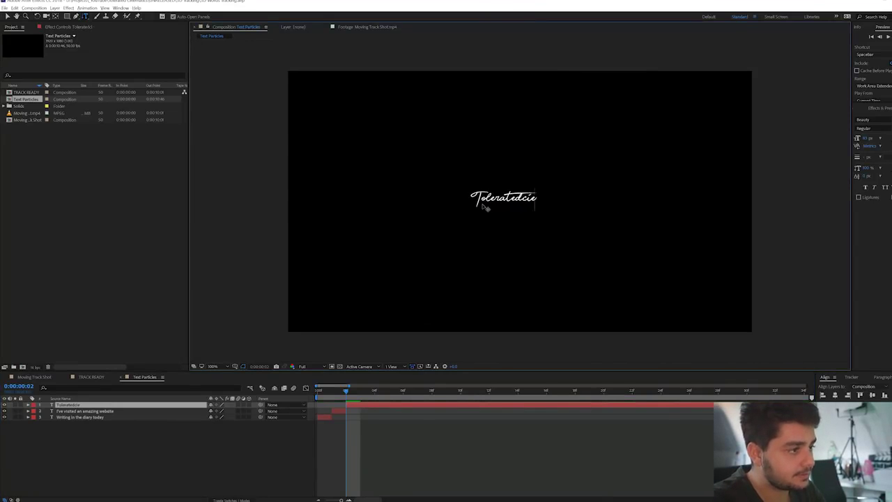
{"action": "key", "text": "BackSpace"}
{"action": "type", "text": "nematics.com"}
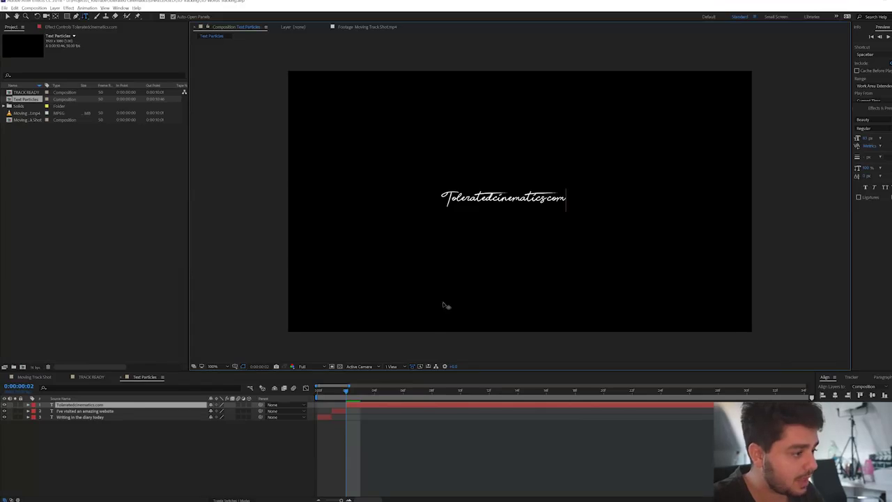
{"action": "key", "text": "Escape"}
Split the "Toleratedcinematics.com" layer at 0:00:00:03 and change the new part's text to "They sell motion graphics".
{"action": "key", "text": "Page_Down"}
{"action": "key", "text": "ctrl+shift+d"}
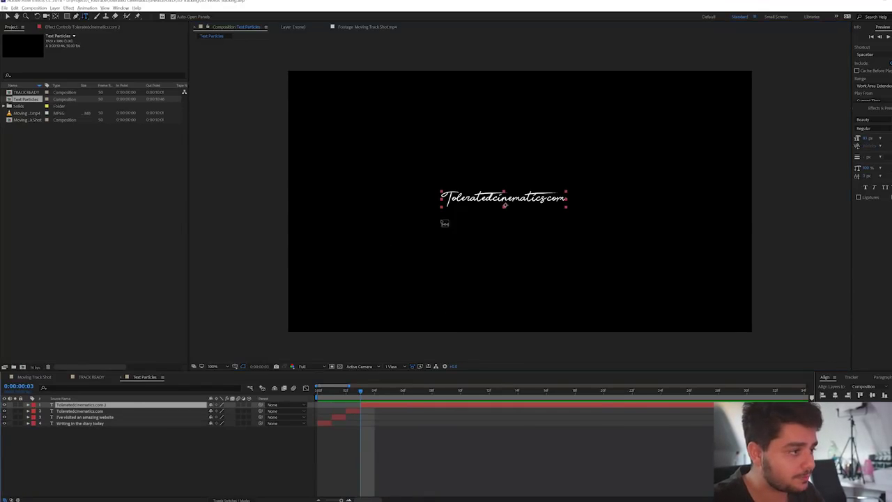
{"action": "left_click", "coordinate": [499, 199]}
{"action": "key", "text": "ctrl+a"}
{"action": "type", "text": "They sell "}
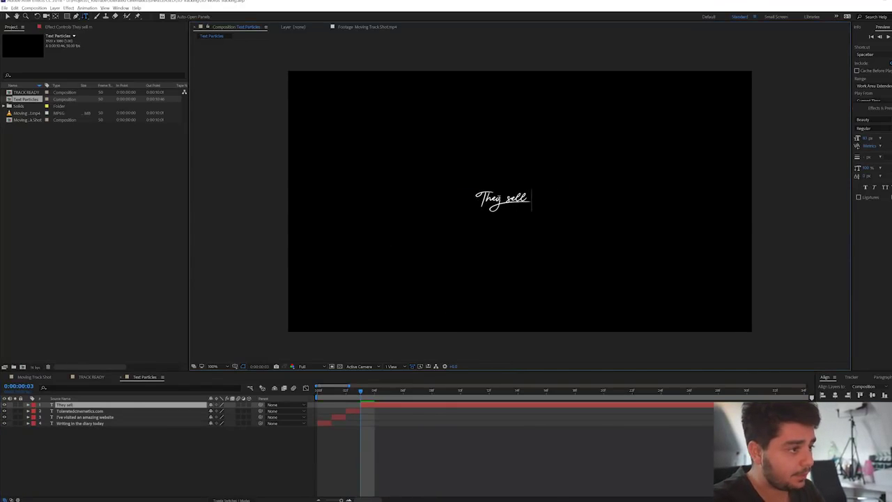
{"action": "type", "text": " motion graphics"}
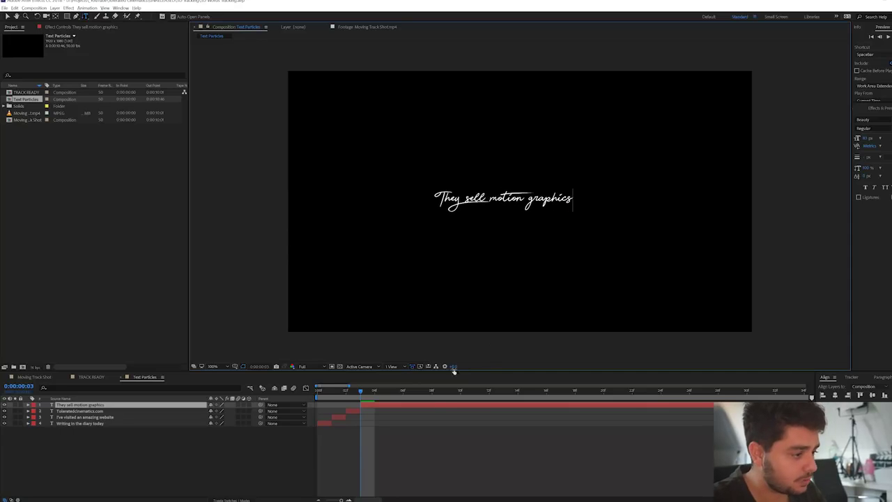
{"action": "key", "text": "Escape"}
Split the "They sell motion graphics" layer at 0:00:00:04 and change the new part's text to "Templates and much more!".
{"action": "key", "text": "Page_Down"}
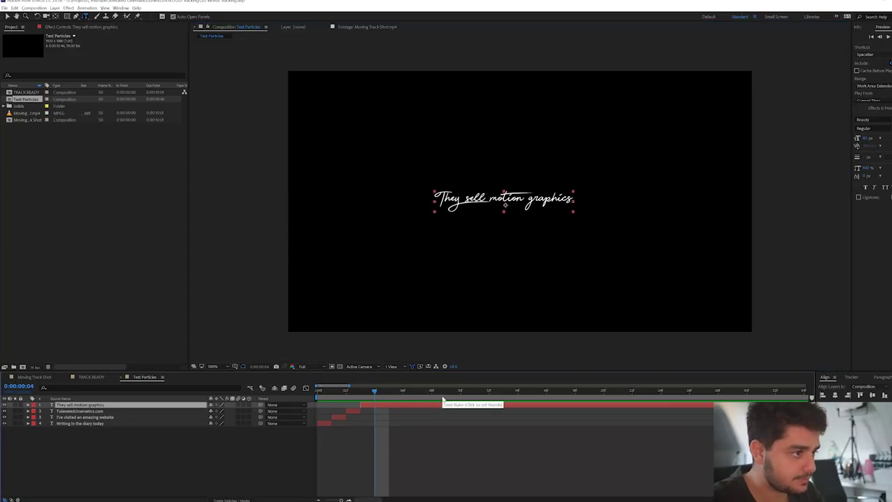
{"action": "key", "text": "ctrl+shift+d"}
{"action": "double_click", "coordinate": [486, 202]}
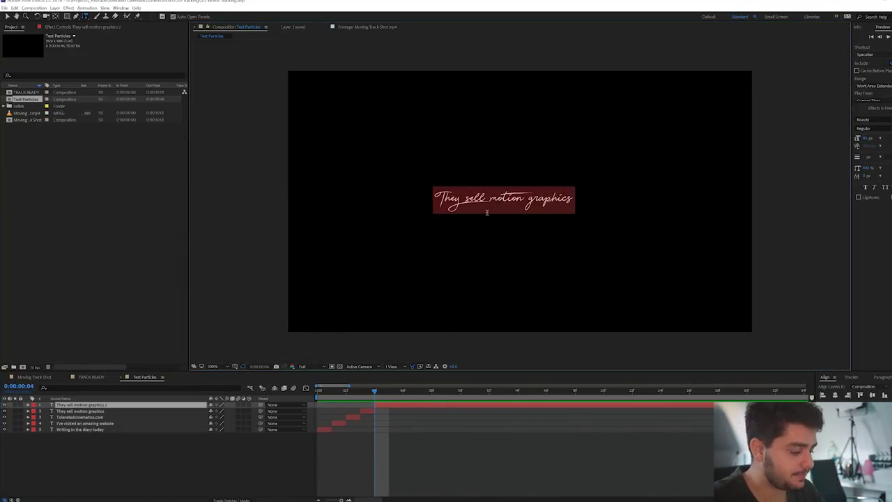
{"action": "type", "text": "Templates and m"}
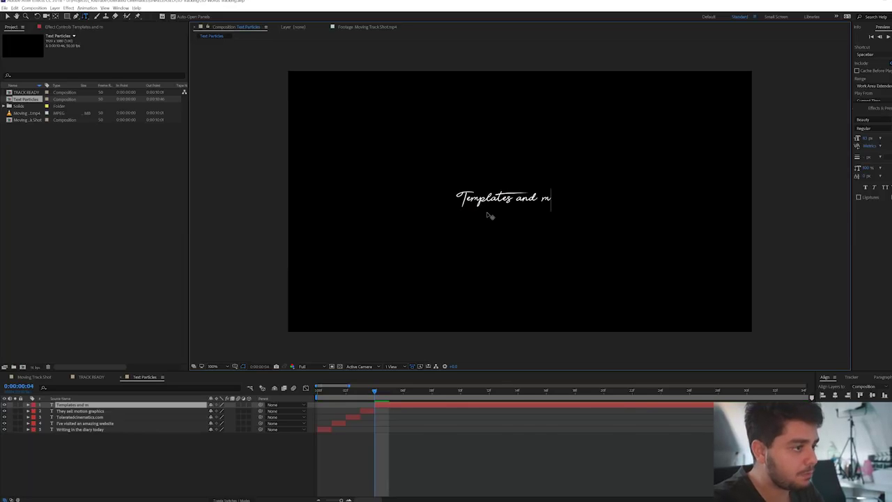
{"action": "type", "text": "uch more!"}
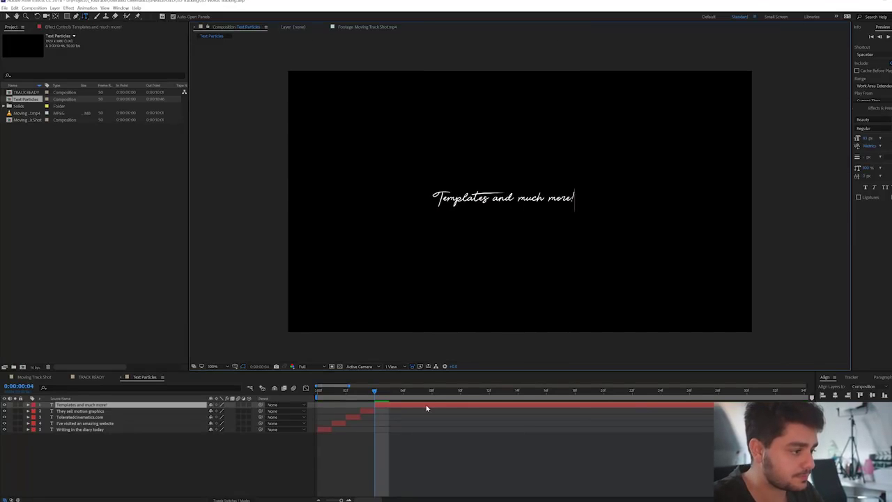
Split the "Templates and much more!" layer at 0:00:00:05 and change the new part's text to "It's simply amazing...".
{"action": "key", "text": "Escape"}
{"action": "key", "text": "Page_Down"}
{"action": "key", "text": "ctrl+shift+d"}
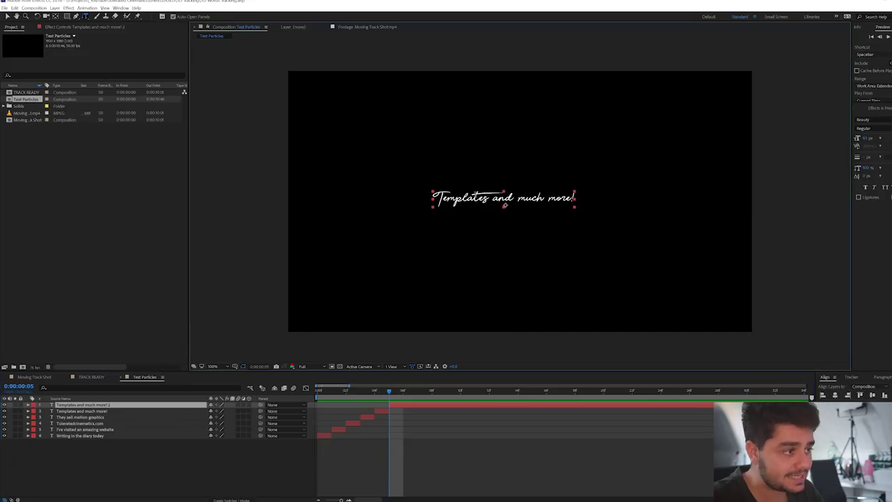
{"action": "double_click", "coordinate": [480, 200]}
{"action": "type", "text": "It's"}
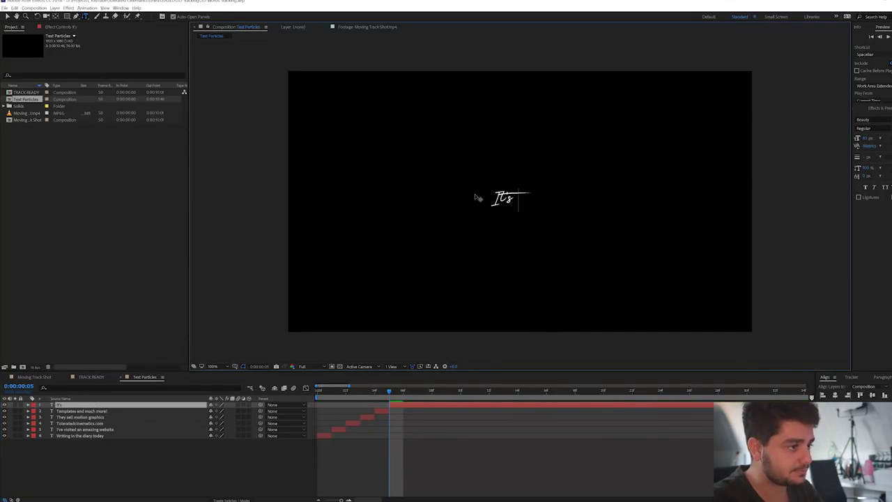
{"action": "type", "text": " simply ama"}
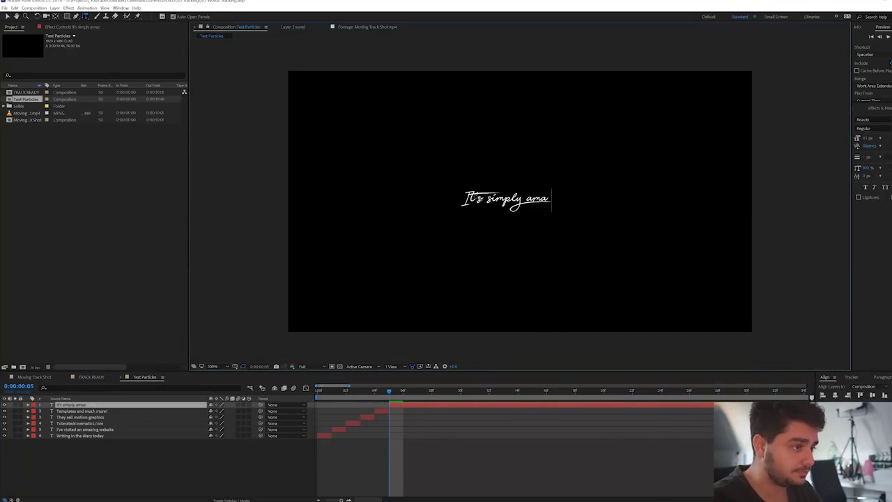
{"action": "type", "text": "zing..."}
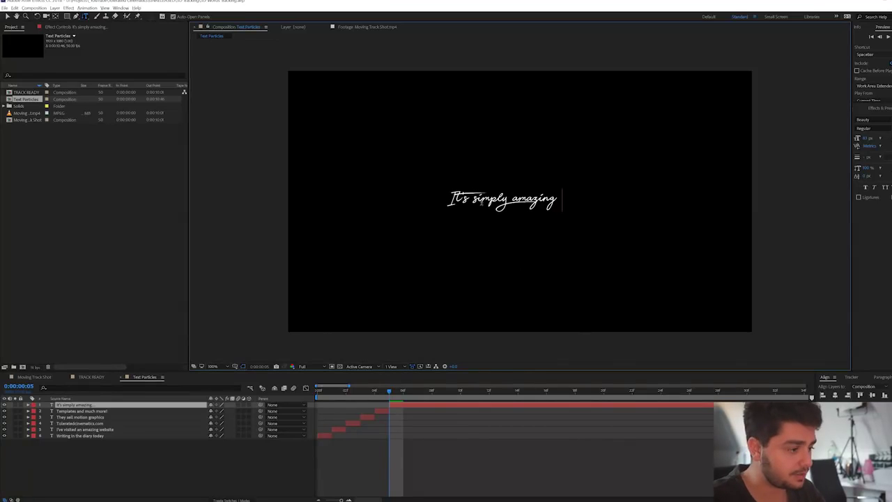
{"action": "key", "text": "Escape"}
End the work area at 0:00:00:06, trim the Text Particles composition to it, and check the one-frame phrases.
{"action": "key", "text": "Page_Down"}
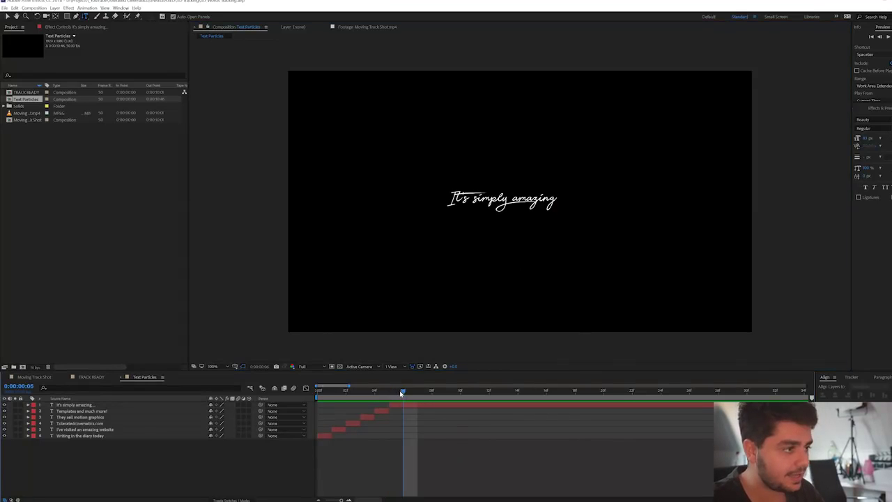
{"action": "left_click", "coordinate": [395, 393]}
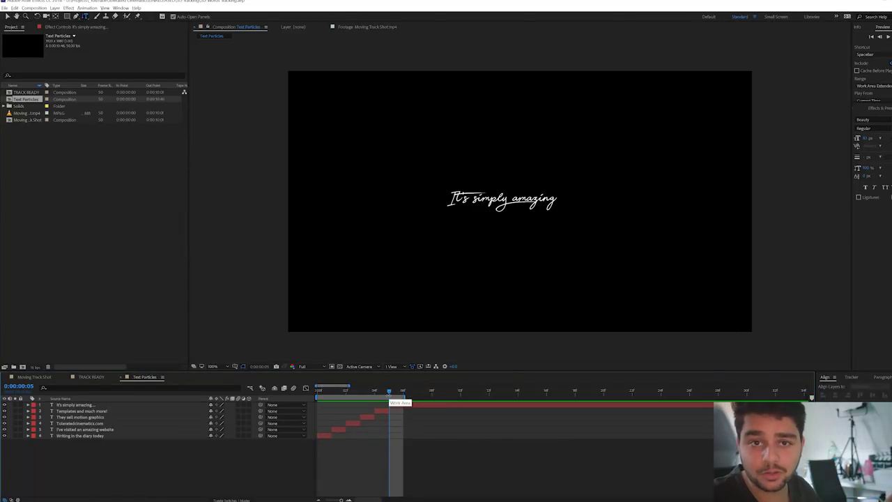
{"action": "right_click", "coordinate": [389, 395]}
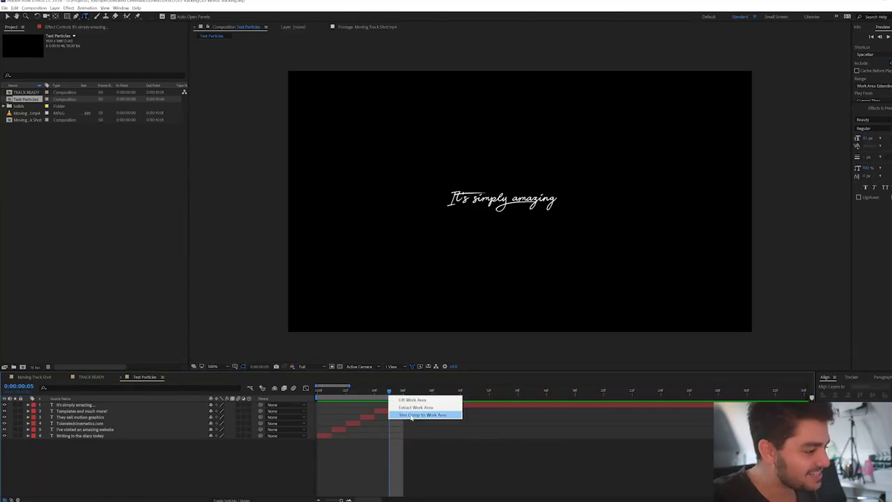
{"action": "left_click", "coordinate": [411, 416]}
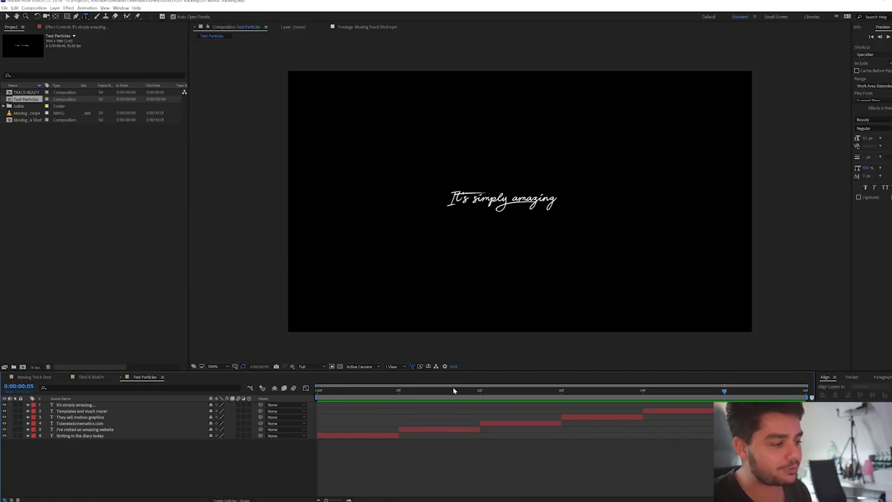
{"action": "left_click_drag", "start_coordinate": [453, 391], "coordinate": [381, 411]}
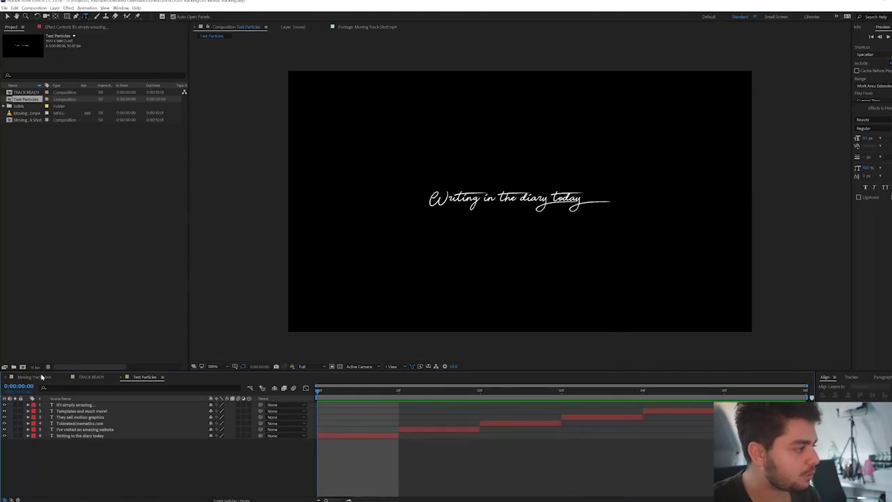
Place the Text Particles composition above the 3D Tracker Camera in the Moving Track Shot composition and hide that layer.
{"action": "left_click", "coordinate": [41, 377]}
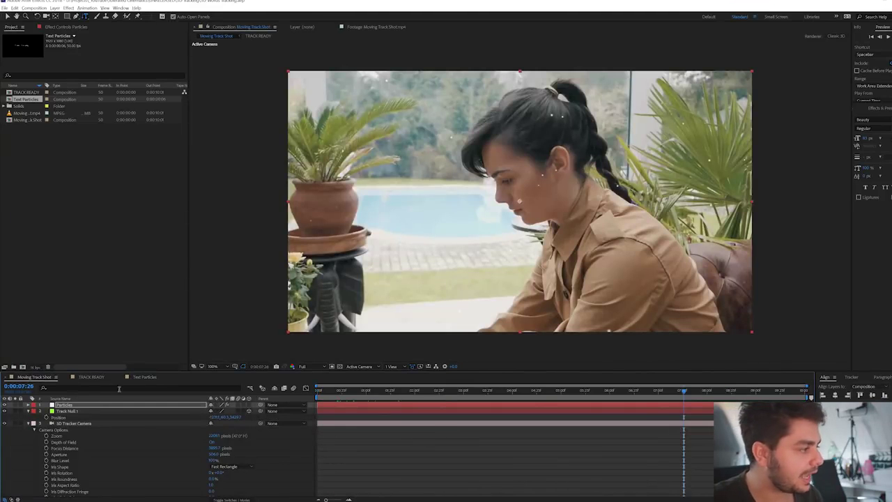
{"action": "left_click_drag", "start_coordinate": [24, 100], "coordinate": [79, 422]}
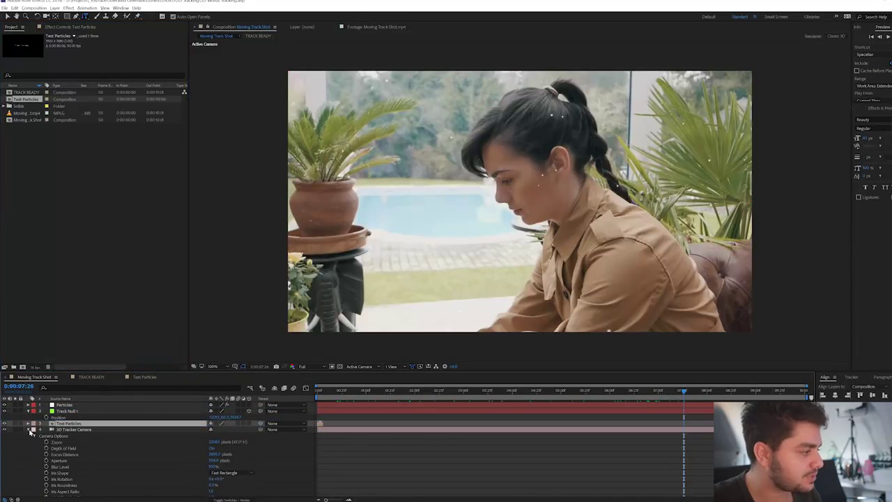
{"action": "left_click", "coordinate": [31, 431]}
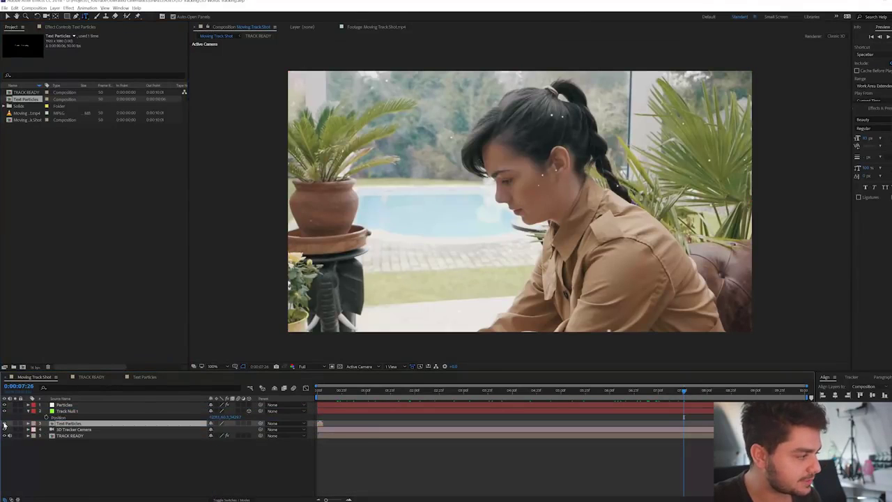
{"action": "left_click", "coordinate": [4, 423]}
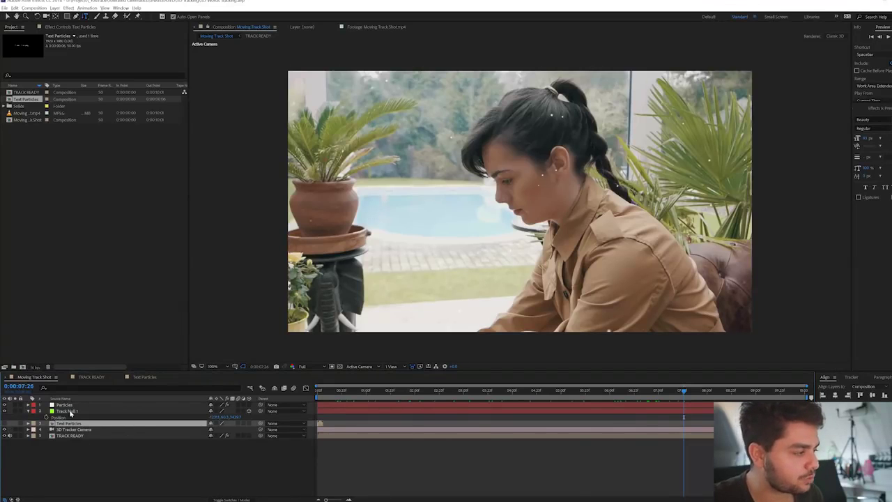
Change the Particle Type of the Particles layer's Particular effect to Sprite Fill.
{"action": "left_click", "coordinate": [70, 406]}
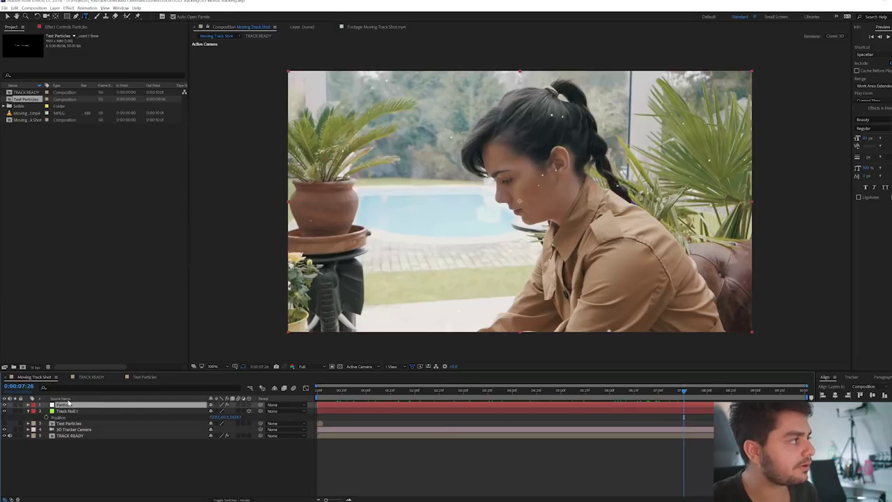
{"action": "left_click", "coordinate": [57, 29]}
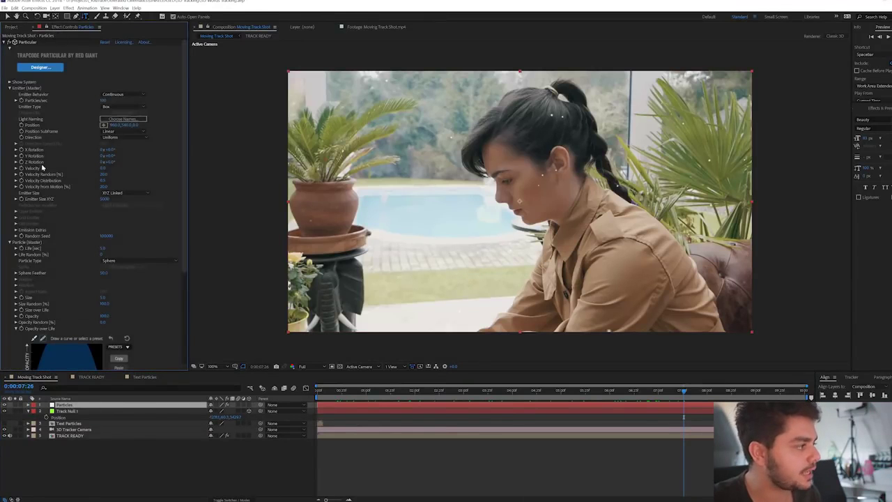
{"action": "scroll", "coordinate": [44, 173], "scroll_direction": "down", "scroll_amount": 3}
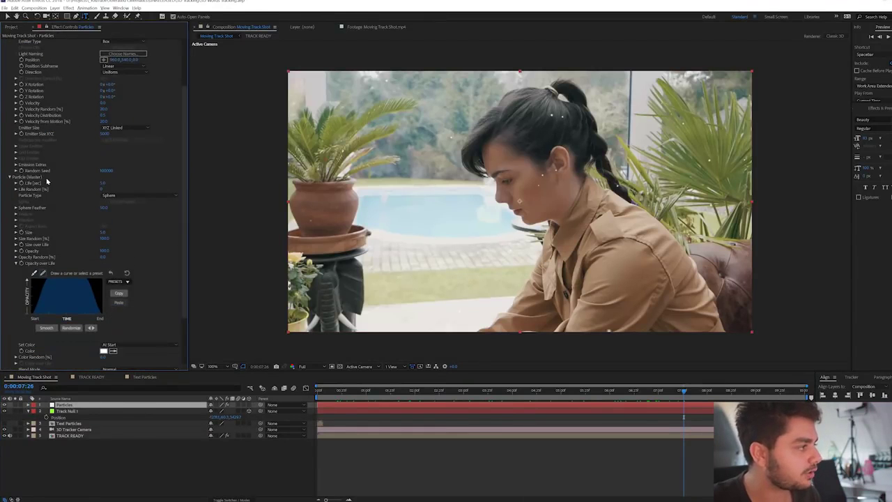
{"action": "left_click", "coordinate": [129, 197]}
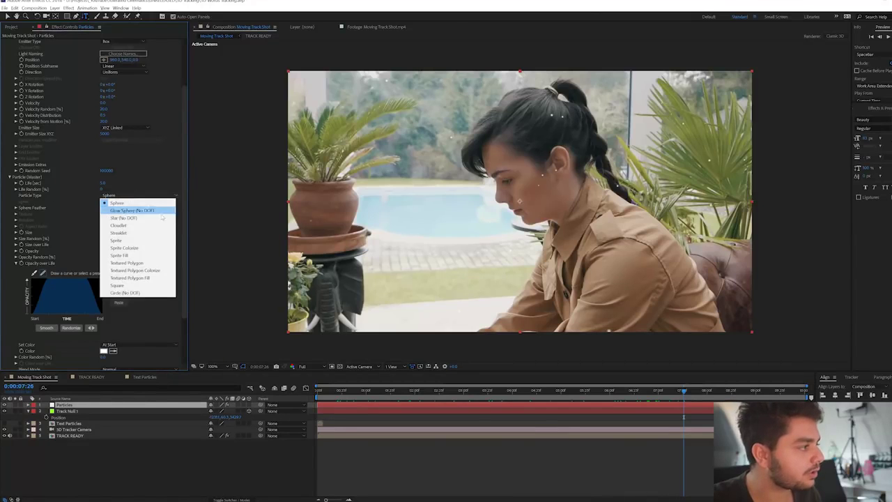
{"action": "left_click", "coordinate": [131, 255]}
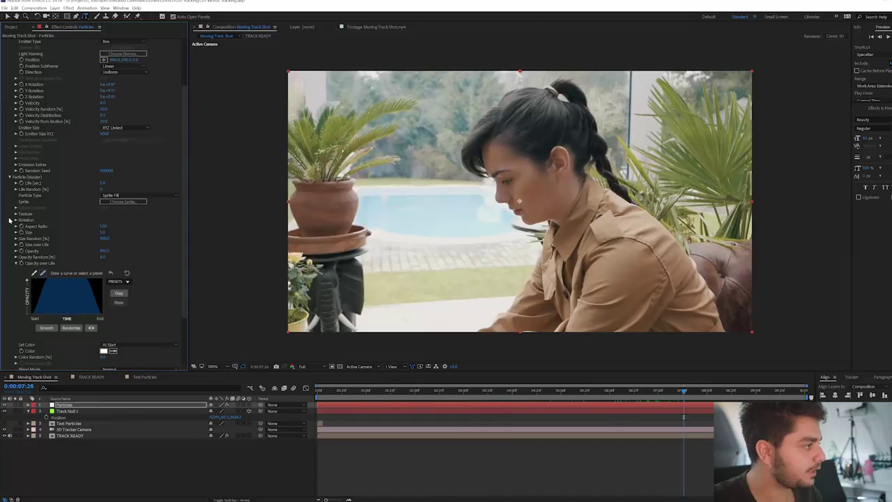
Assign the Text Particles layer as the particle texture and accept the sprite size notice.
{"action": "left_click", "coordinate": [16, 216]}
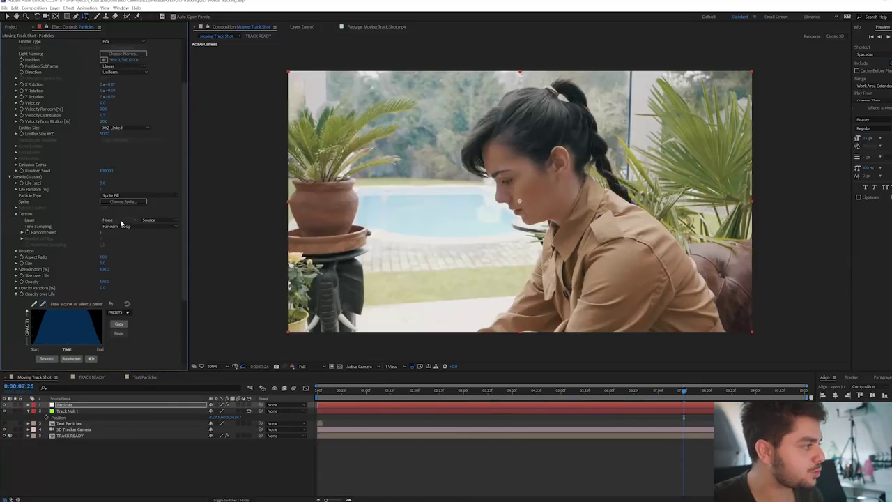
{"action": "left_click", "coordinate": [119, 221]}
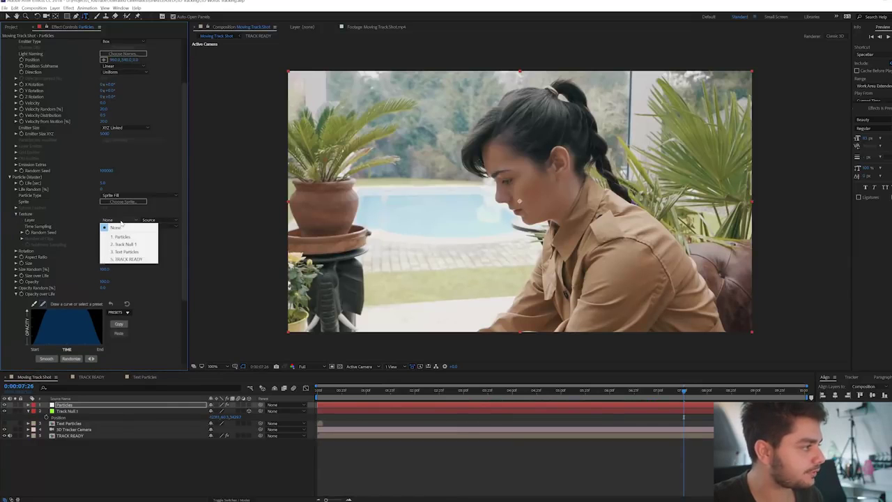
{"action": "left_click", "coordinate": [126, 252]}
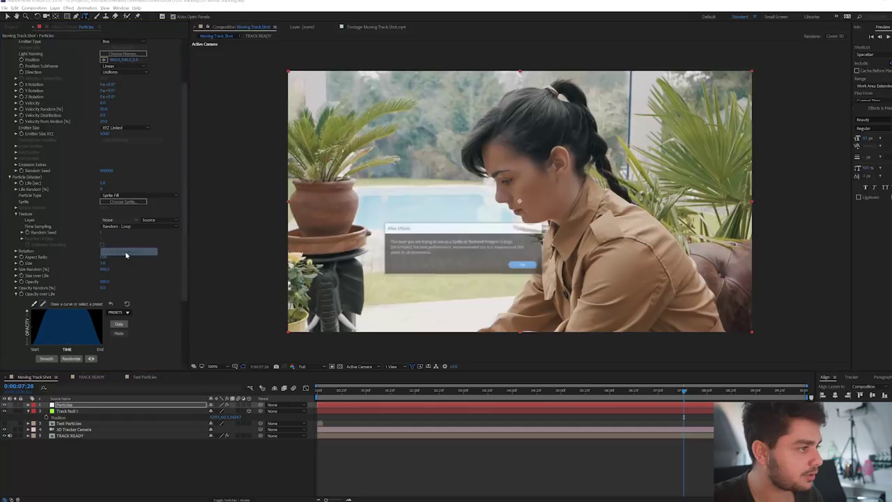
{"action": "left_click", "coordinate": [525, 265]}
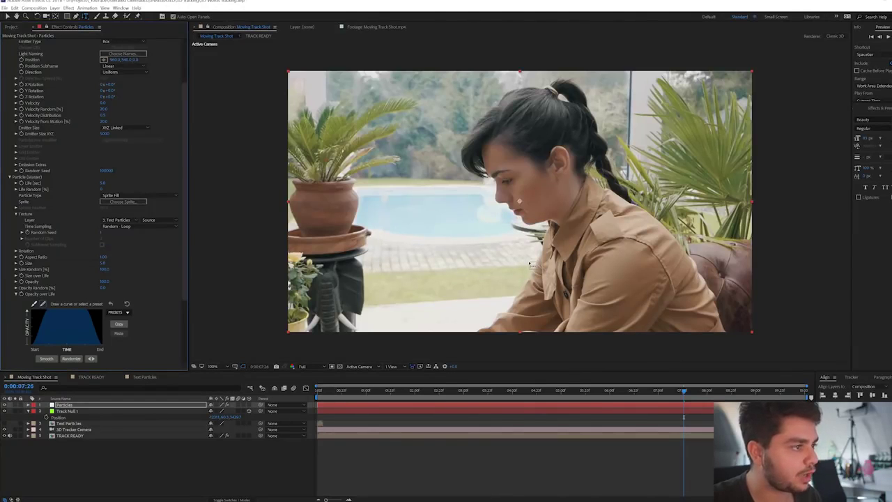
Set the particle Size to 1000 so the text sprites are readable.
{"action": "left_click", "coordinate": [104, 264]}
{"action": "left_click", "coordinate": [105, 263]}
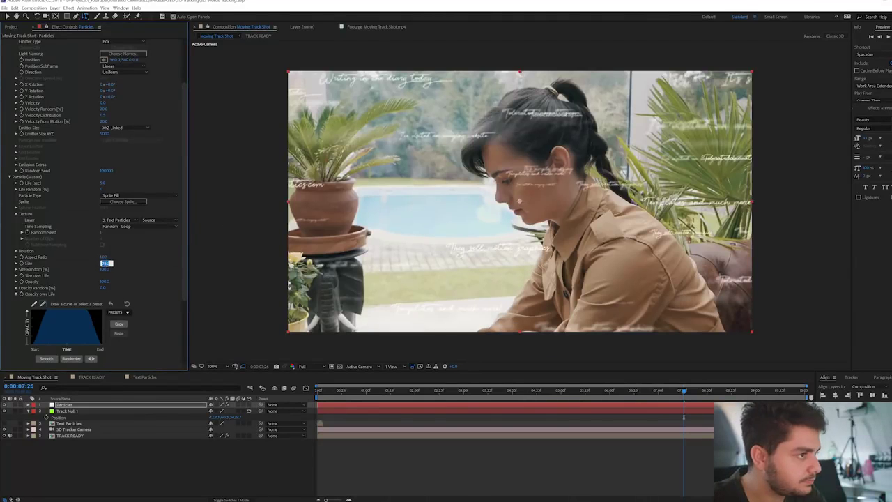
{"action": "type", "text": "10"}
{"action": "key", "text": "Return"}
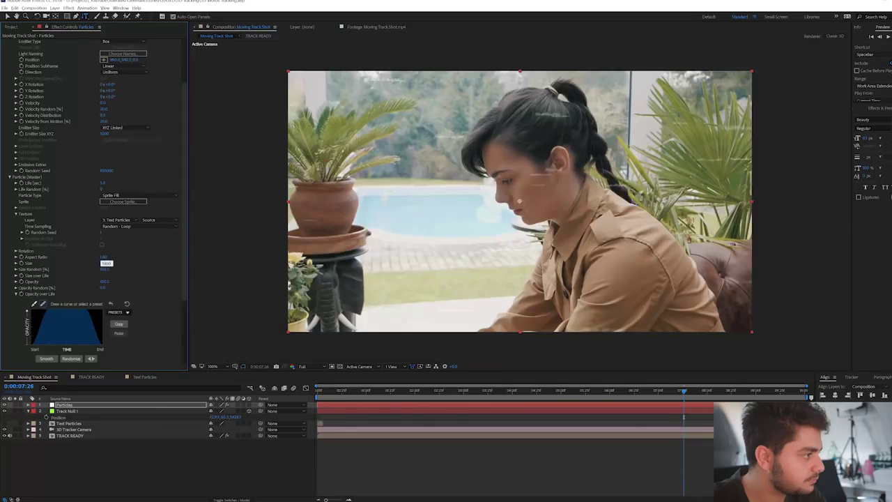
{"action": "key", "text": "Return"}
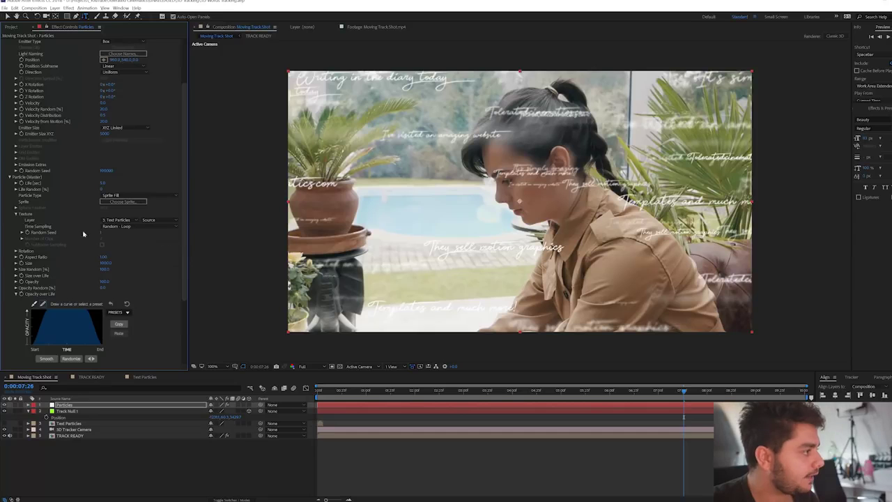
Set the texture's Time Sampling to Random - Still Frame and check the text particles at other times in the shot.
{"action": "left_click", "coordinate": [111, 226]}
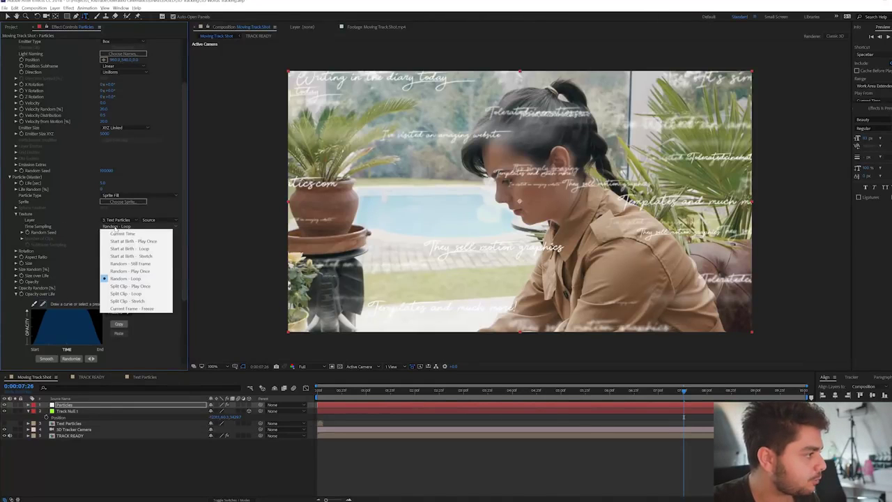
{"action": "left_click", "coordinate": [139, 264]}
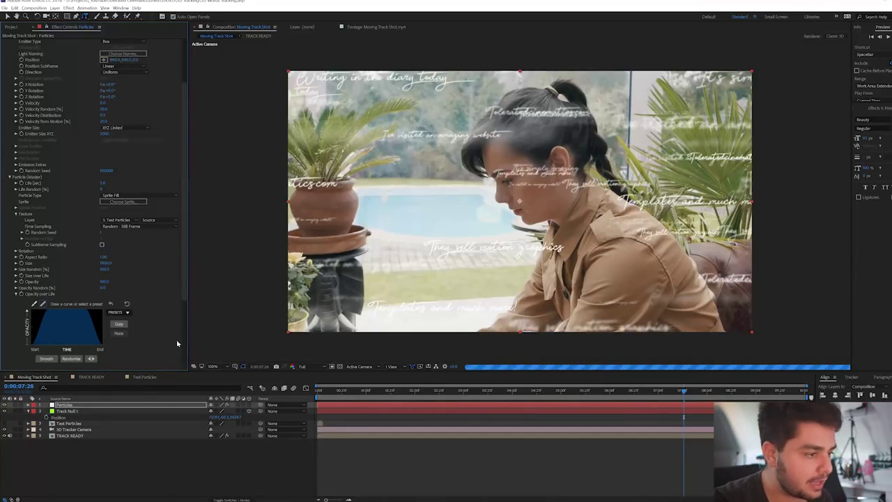
{"action": "left_click", "coordinate": [471, 394]}
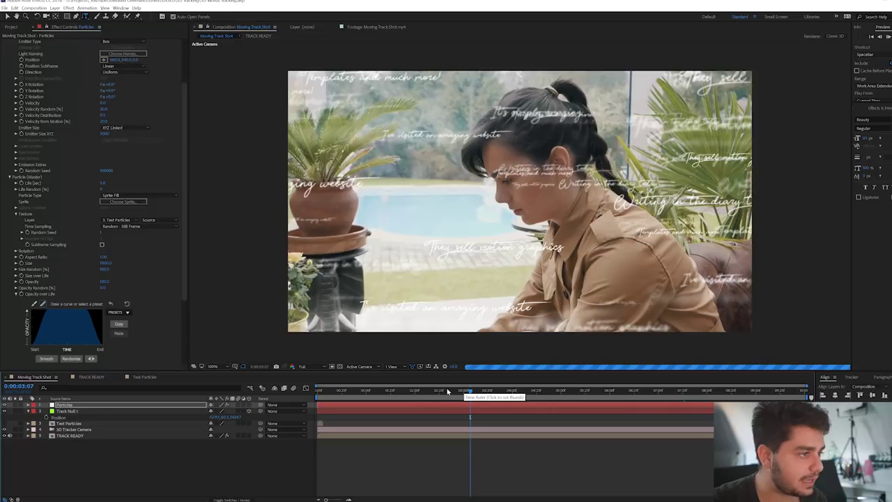
{"action": "left_click", "coordinate": [447, 392]}
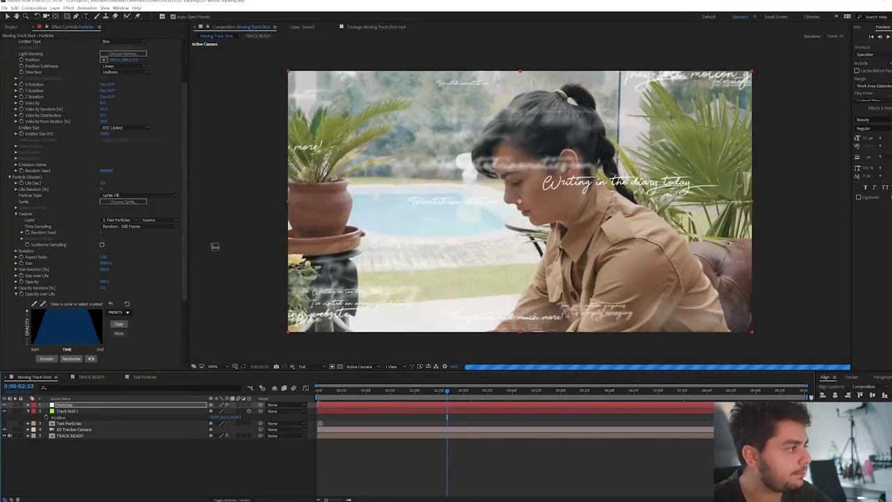
Set the emitter's Particles/sec to 50 and preview the shot with the reduced text density.
{"action": "left_click_drag", "start_coordinate": [185, 239], "coordinate": [193, 88]}
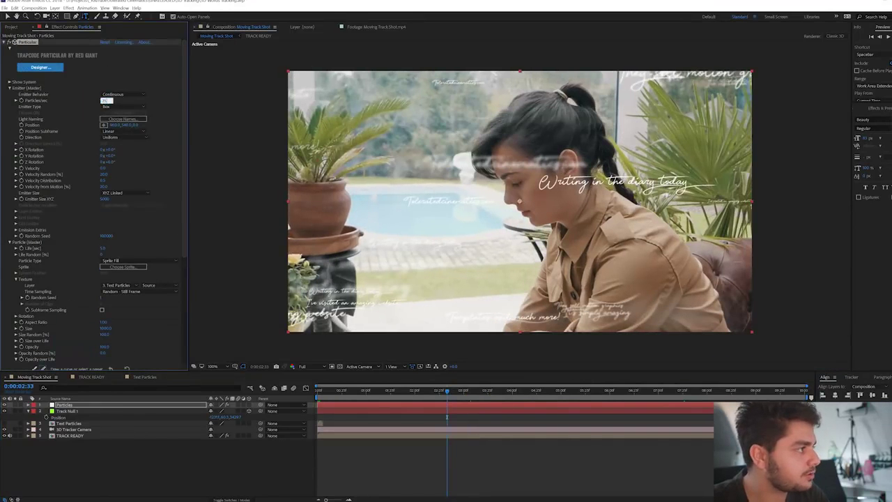
{"action": "key", "text": "Return"}
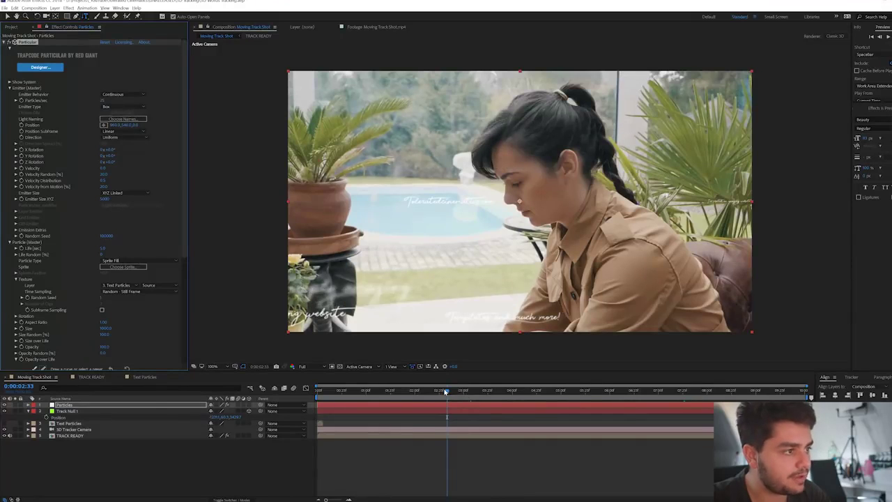
{"action": "left_click", "coordinate": [444, 393]}
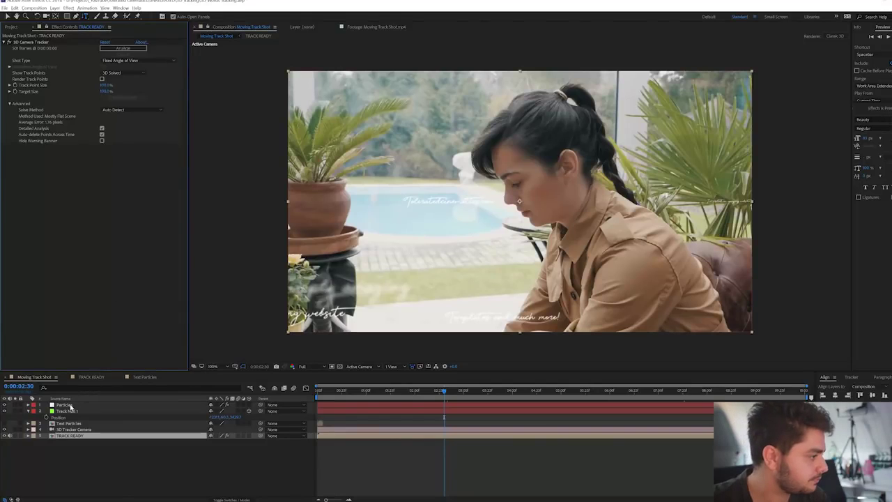
{"action": "left_click", "coordinate": [70, 405]}
{"action": "left_click", "coordinate": [103, 101]}
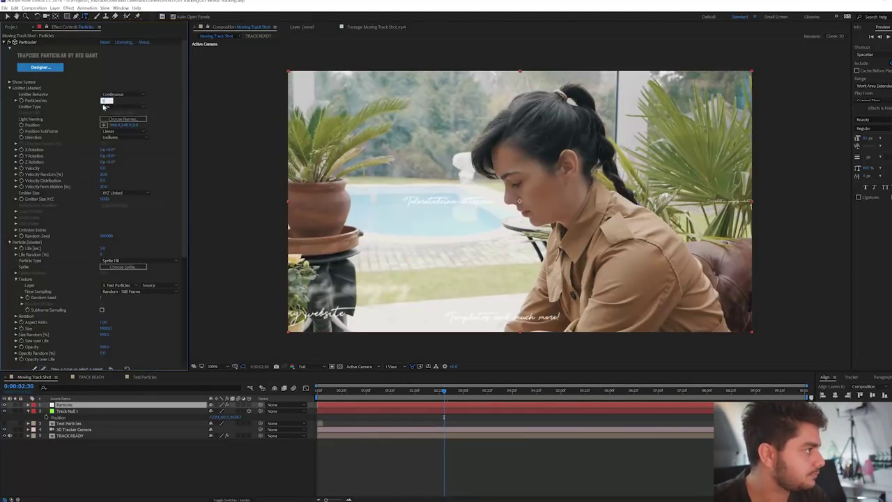
{"action": "type", "text": "50"}
{"action": "key", "text": "Return"}
{"action": "key", "text": "space"}
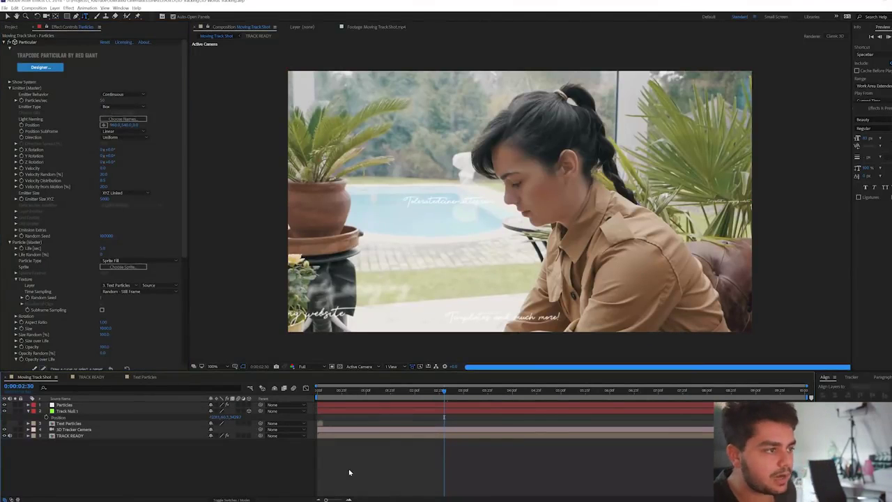
Set Wind Z to -99 in Particular's Air physics and preview the drifting text particles.
{"action": "scroll", "coordinate": [184, 229], "scroll_direction": "down", "scroll_amount": 5}
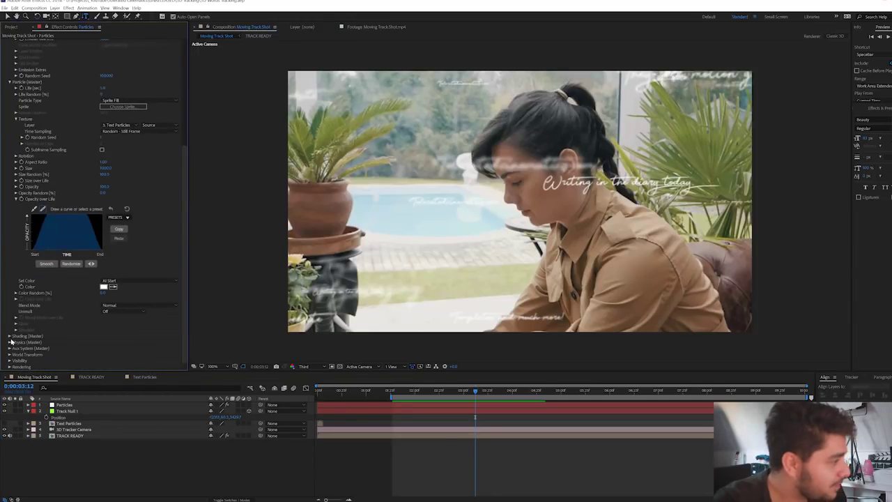
{"action": "left_click", "coordinate": [9, 342]}
{"action": "left_click", "coordinate": [17, 360]}
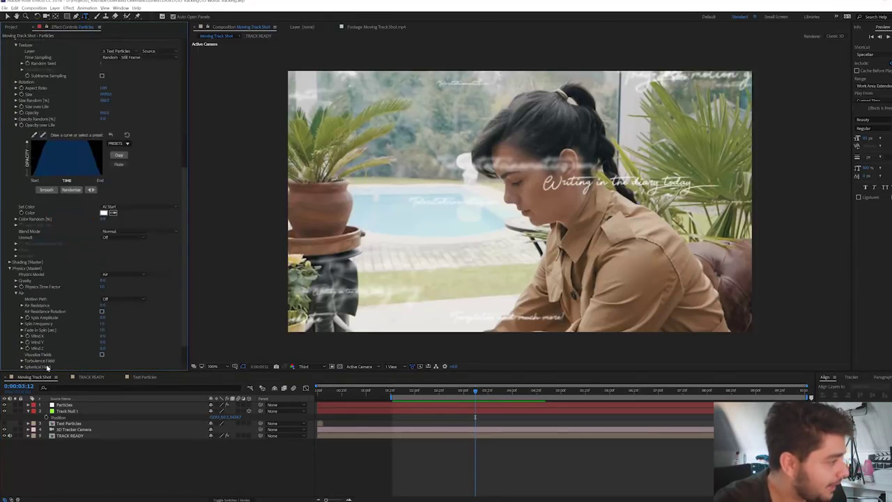
{"action": "left_click", "coordinate": [446, 406]}
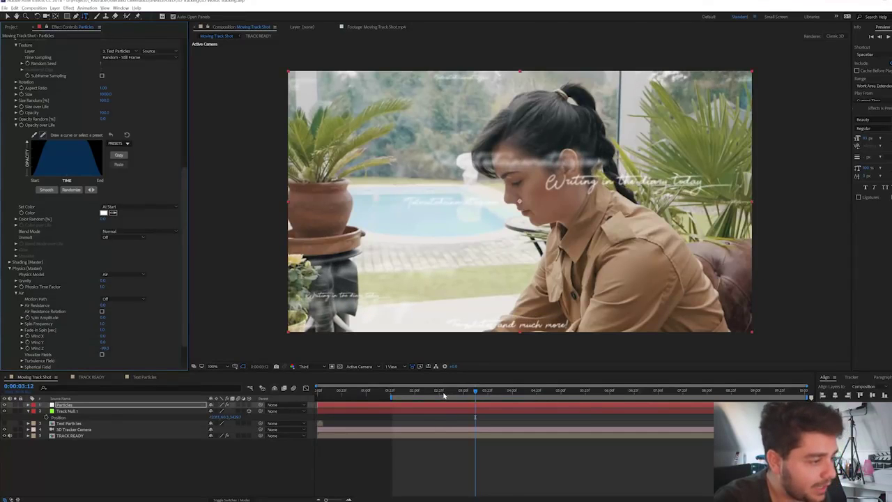
{"action": "key", "text": "space"}
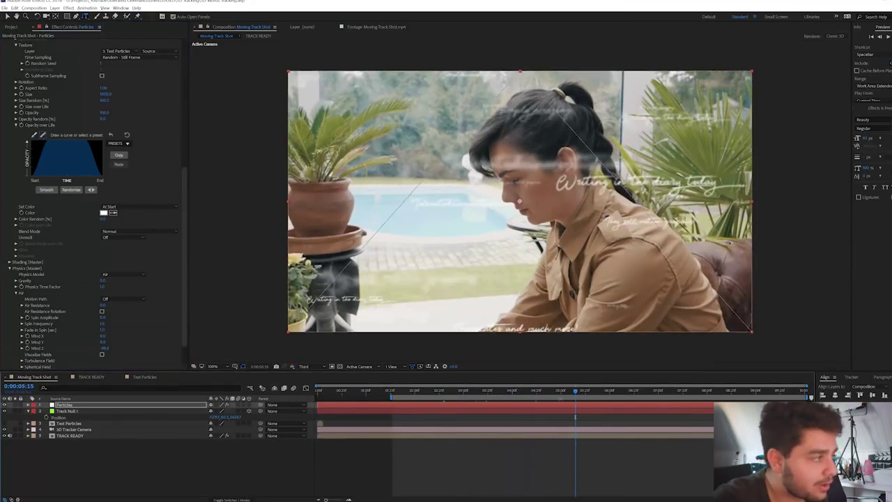